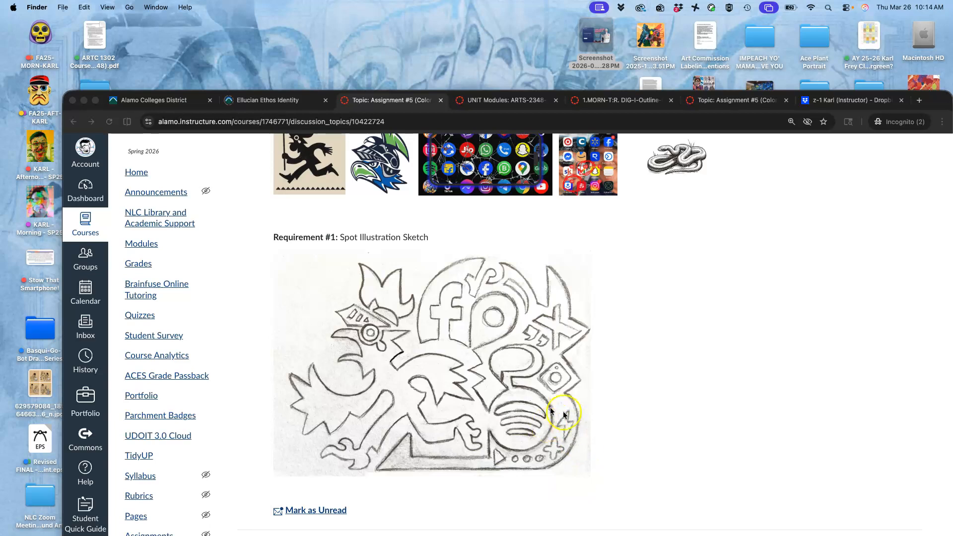
Review the instructor's APP-ATHY KILLS example in the discussion and open the Past Student's Monsters link in a new tab
{"action": "scroll", "coordinate": [502, 443], "scroll_direction": "up", "scroll_amount": 6}
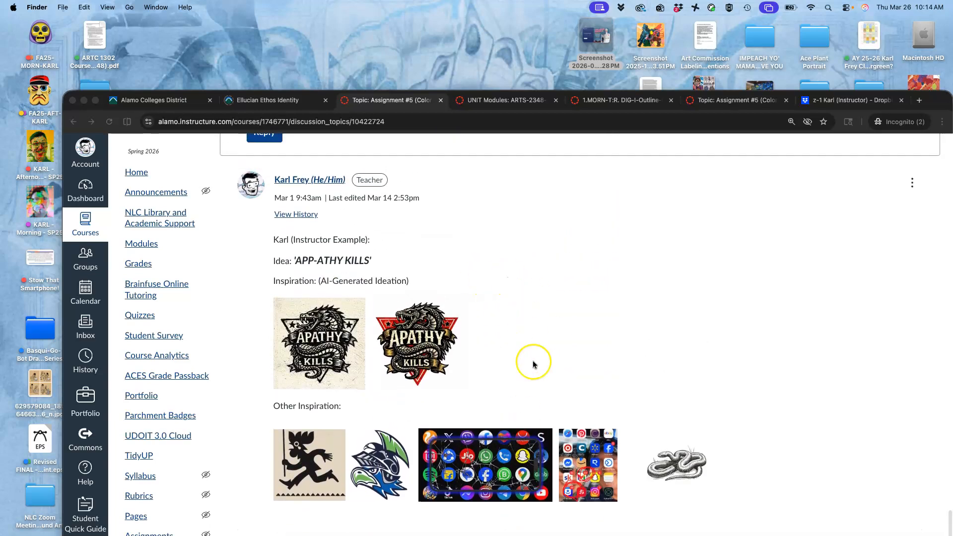
{"action": "scroll", "coordinate": [532, 360], "scroll_direction": "down", "scroll_amount": 6}
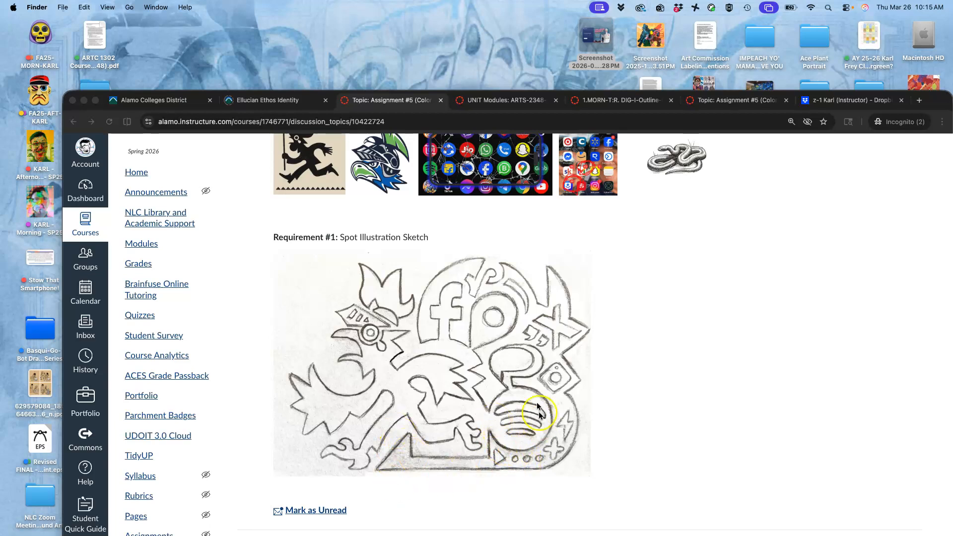
{"action": "scroll", "coordinate": [564, 338], "scroll_direction": "down", "scroll_amount": 15}
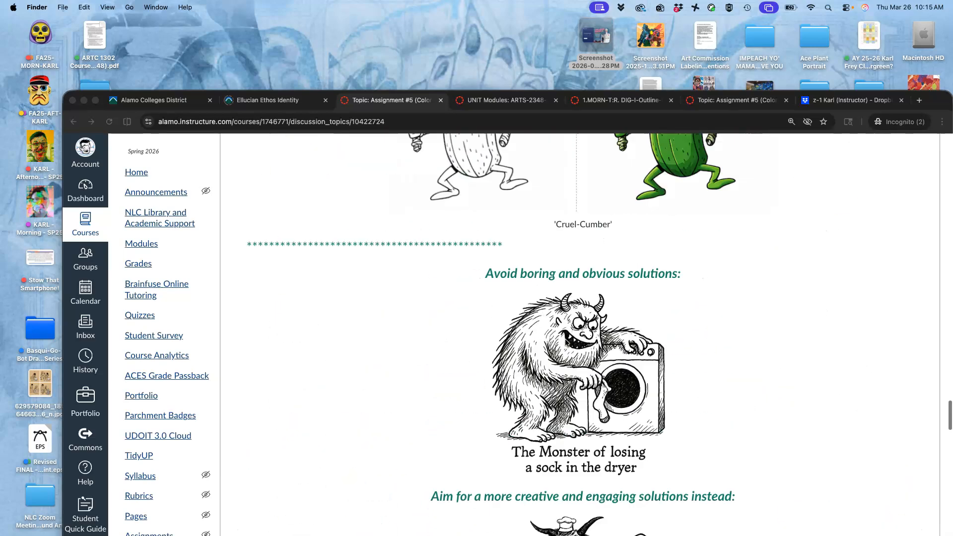
{"action": "scroll", "coordinate": [565, 343], "scroll_direction": "down", "scroll_amount": 3}
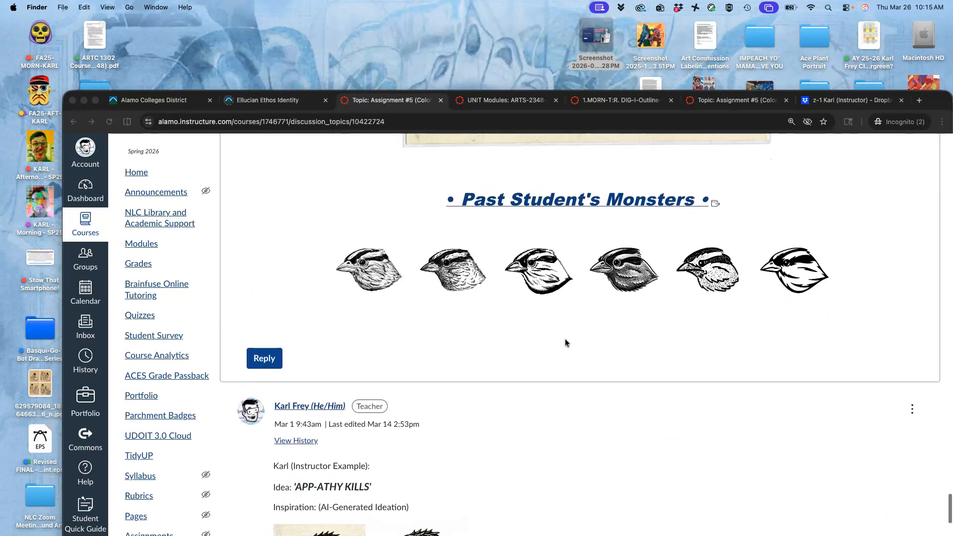
{"action": "right_click", "coordinate": [569, 205]}
{"action": "left_click", "coordinate": [585, 208]}
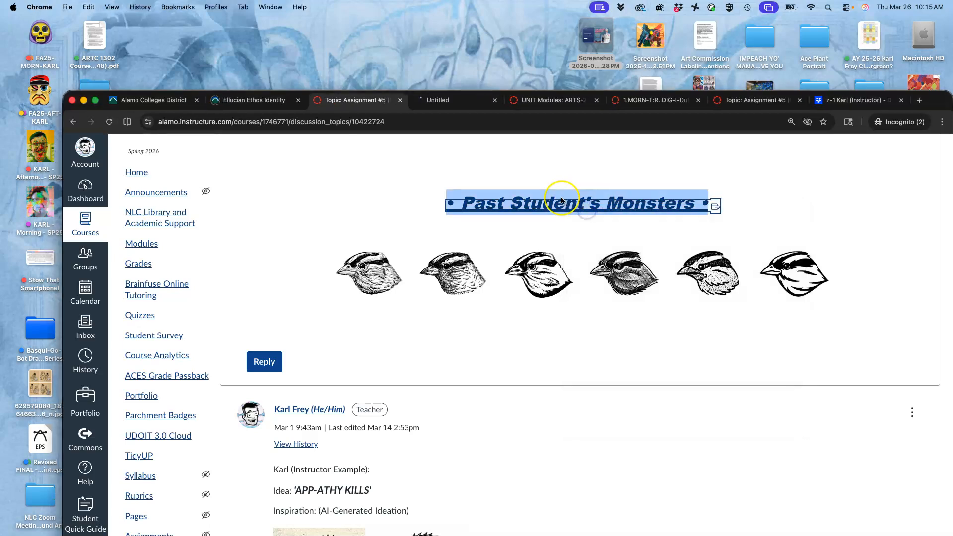
Open the Old School Sticker Spot Illustration Inspiration link in a new tab, show it, and move the browser window higher on the desktop
{"action": "scroll", "coordinate": [561, 197], "scroll_direction": "up", "scroll_amount": 10}
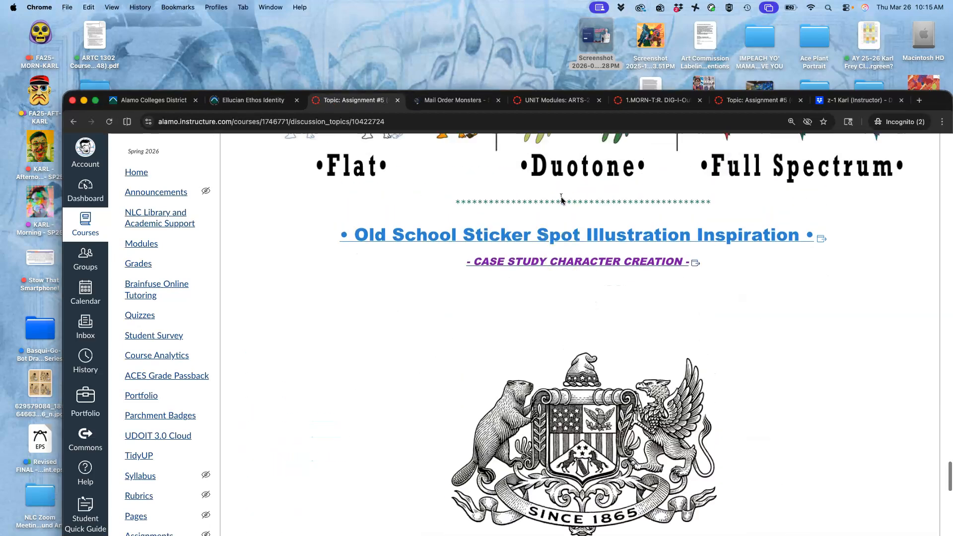
{"action": "right_click", "coordinate": [591, 233]}
{"action": "left_click", "coordinate": [602, 239]}
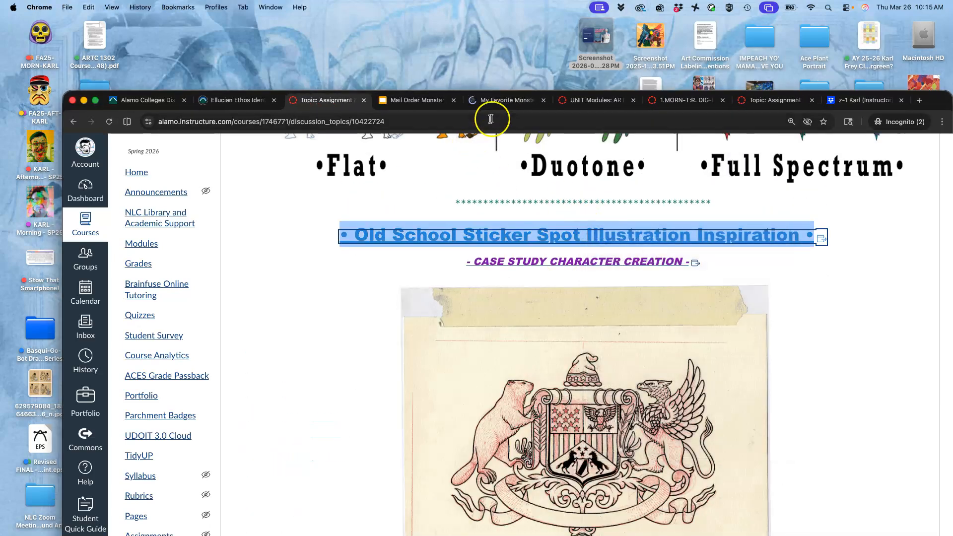
{"action": "left_click", "coordinate": [503, 105]}
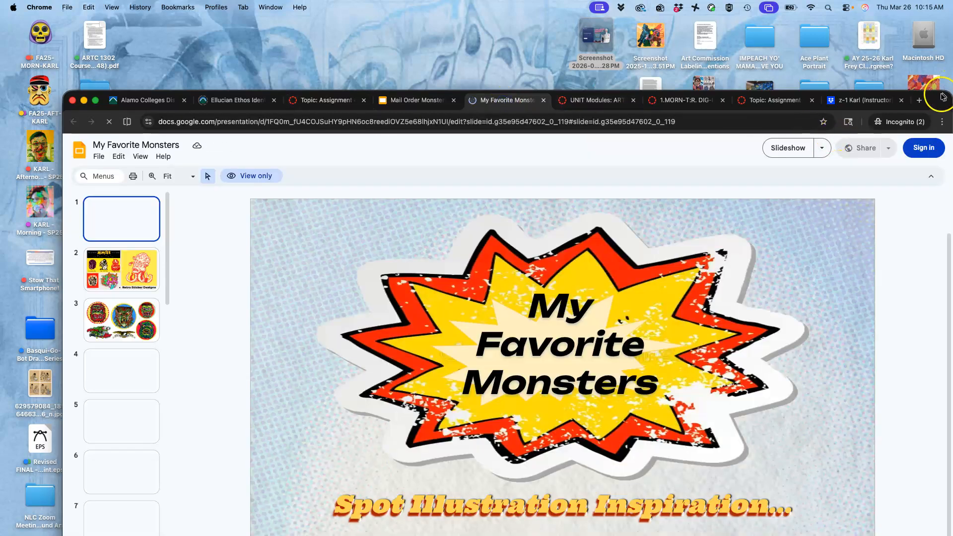
{"action": "left_click_drag", "start_coordinate": [938, 99], "coordinate": [908, 25]}
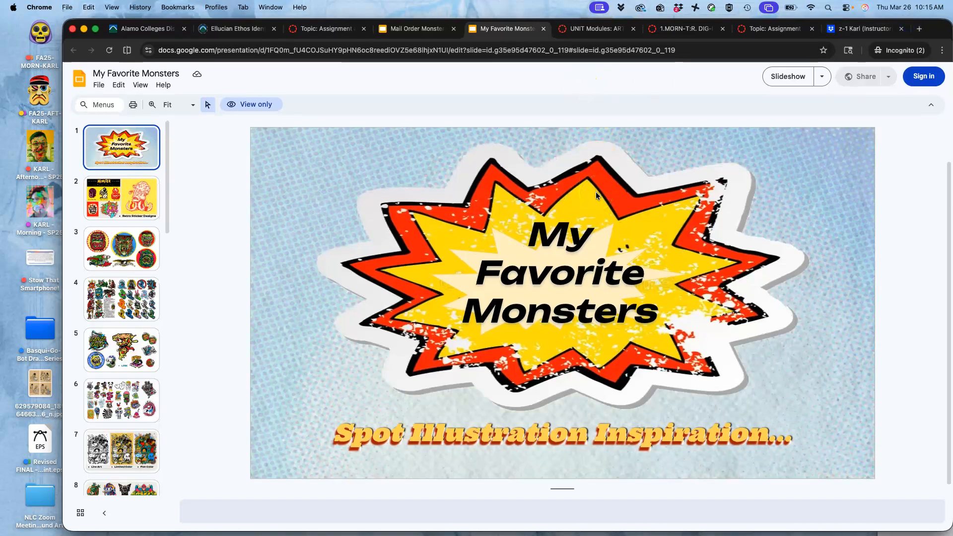
Examine the retro, skateboard and character sticker designs in the My Favorite Monsters presentation, from the title slide through slide 12
{"action": "left_click", "coordinate": [641, 246]}
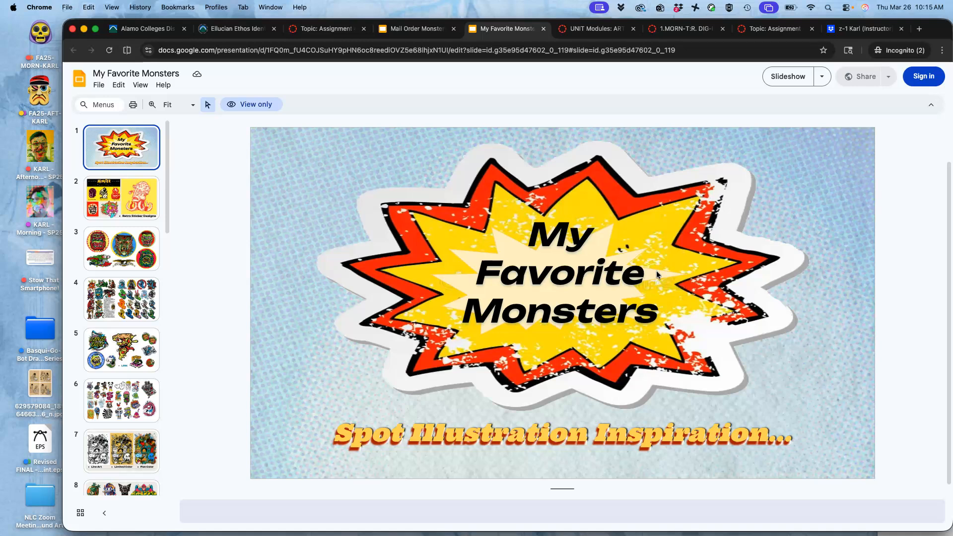
{"action": "key", "text": "Down"}
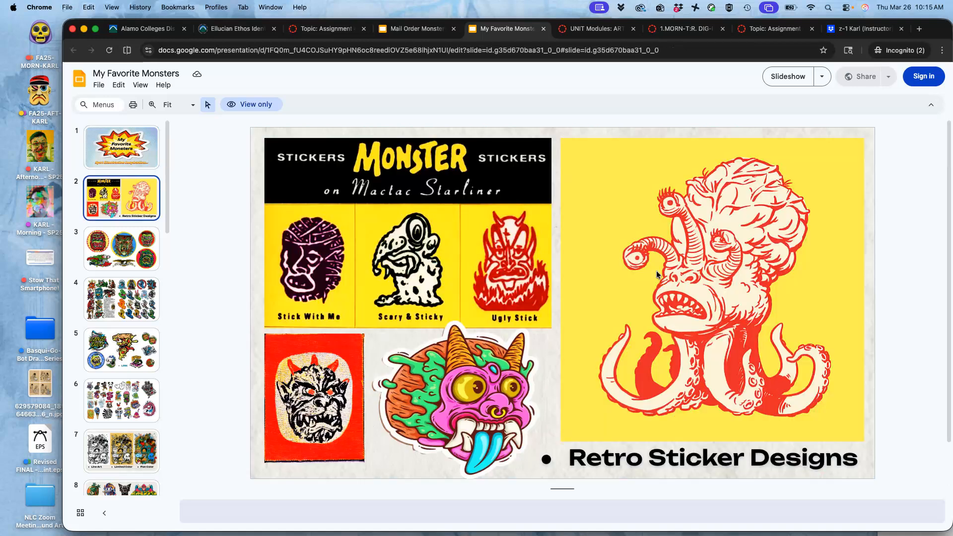
{"action": "key", "text": "Down"}
{"action": "key", "text": "Down"}
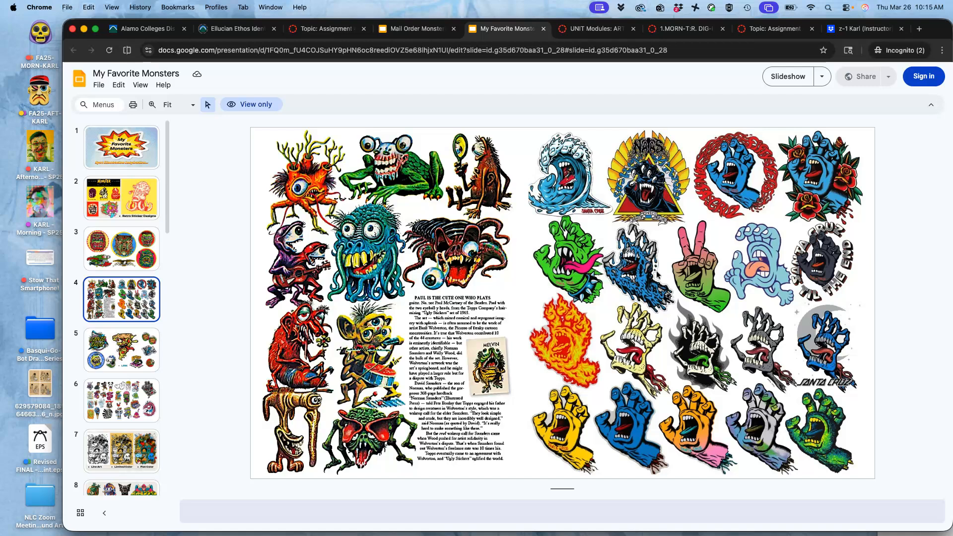
{"action": "key", "text": "Down"}
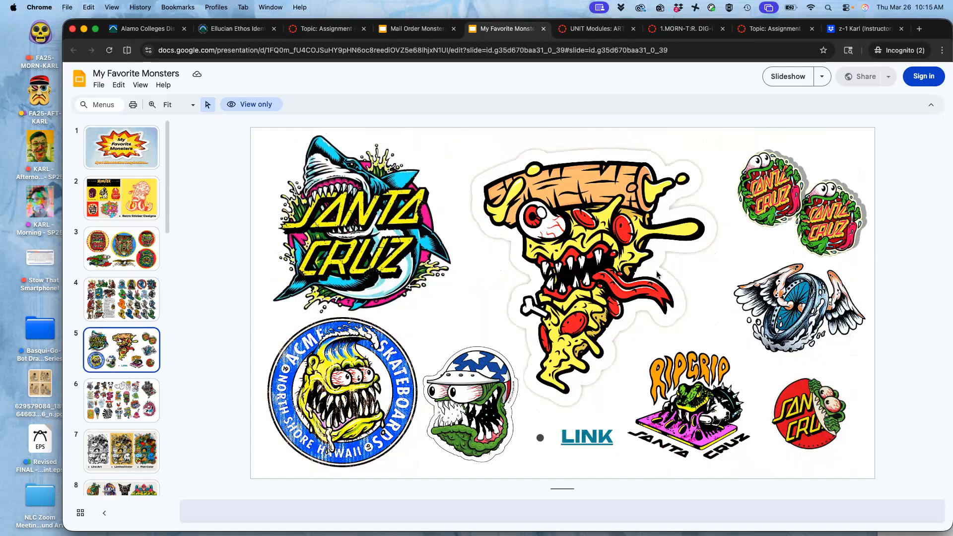
{"action": "key", "text": "Down"}
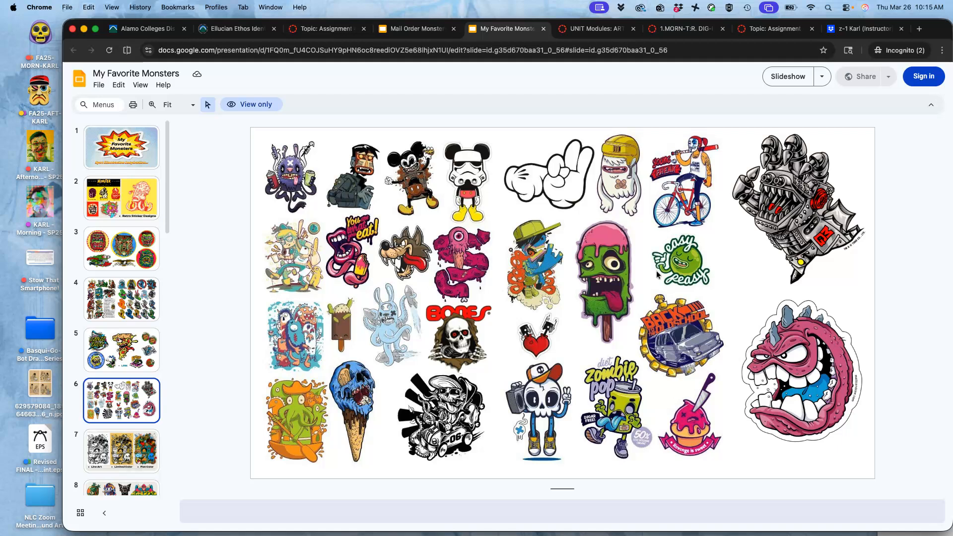
{"action": "key", "text": "Down"}
{"action": "key", "text": "Down"}
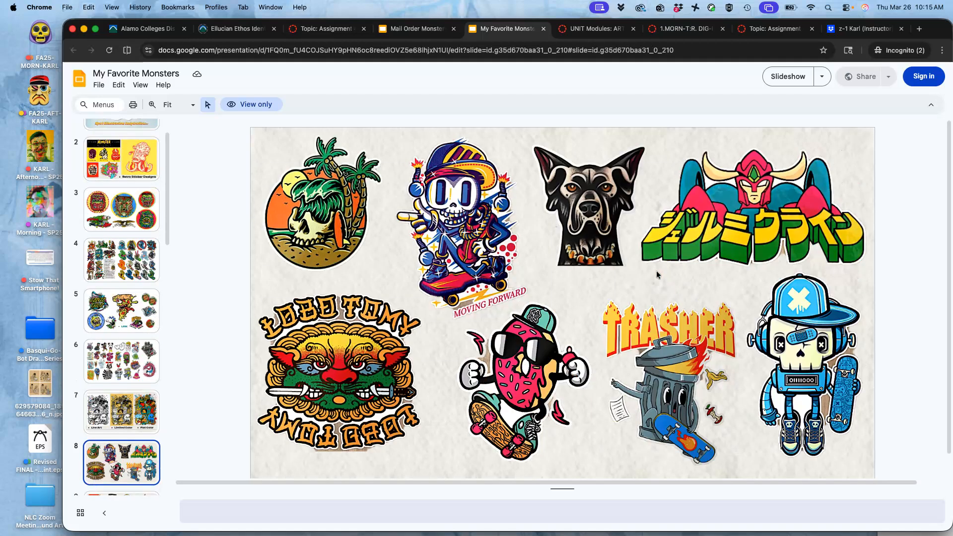
{"action": "key", "text": "Down"}
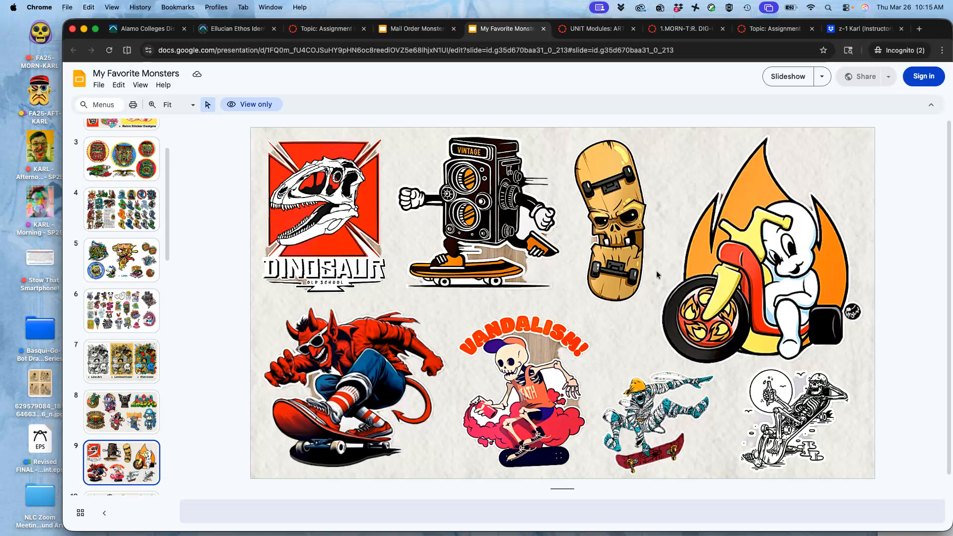
{"action": "key", "text": "Down"}
{"action": "key", "text": "Down"}
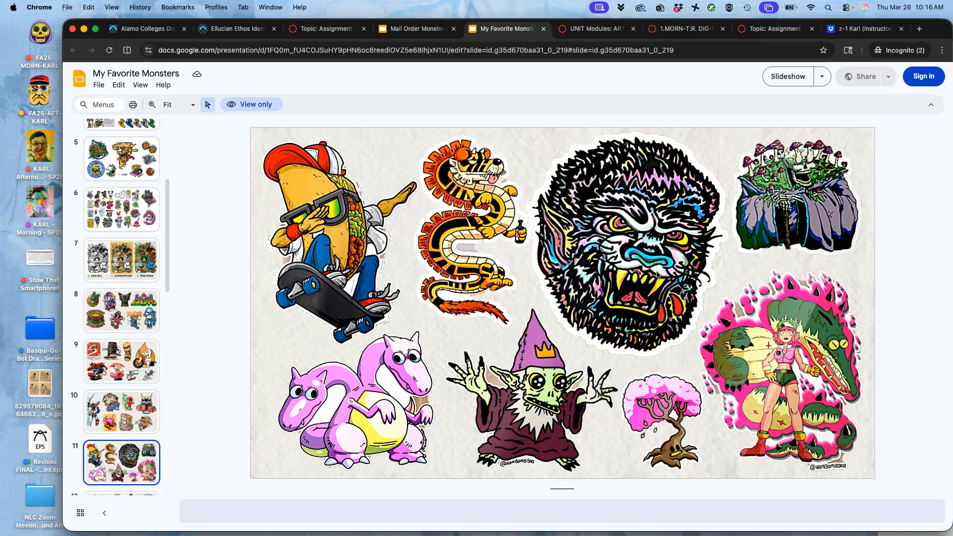
{"action": "key", "text": "Down"}
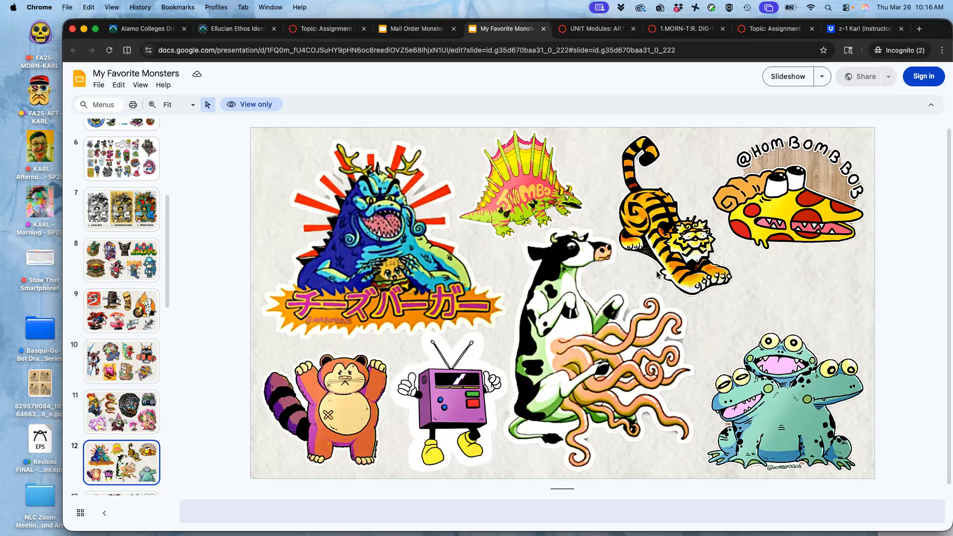
Revisit slide 11 of My Favorite Monsters and examine the remaining sticker examples through slide 23
{"action": "key", "text": "Up"}
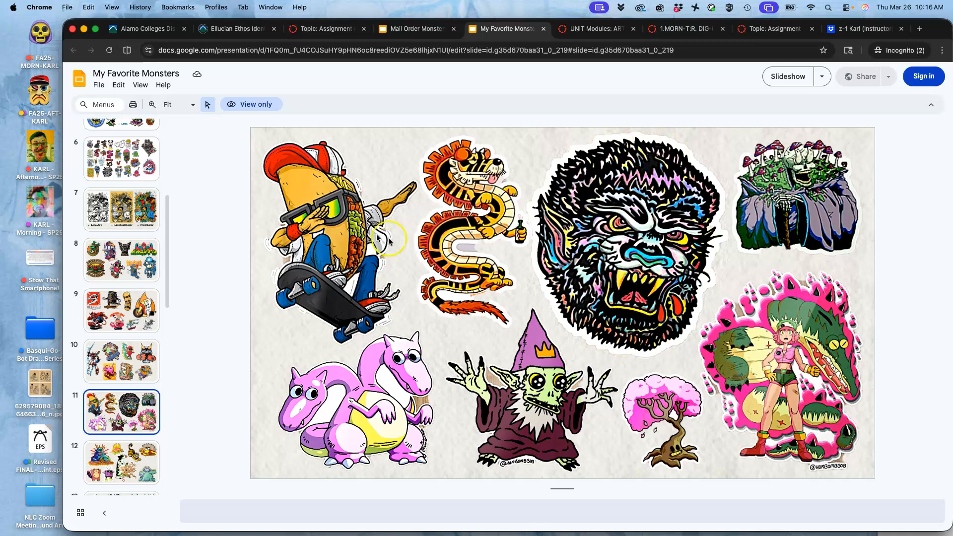
{"action": "key", "text": "Down"}
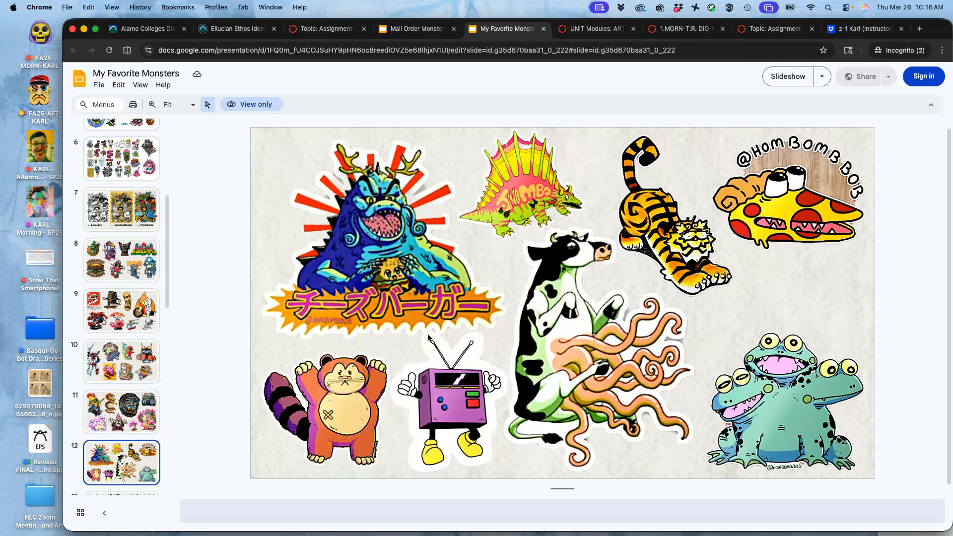
{"action": "key", "text": "Down"}
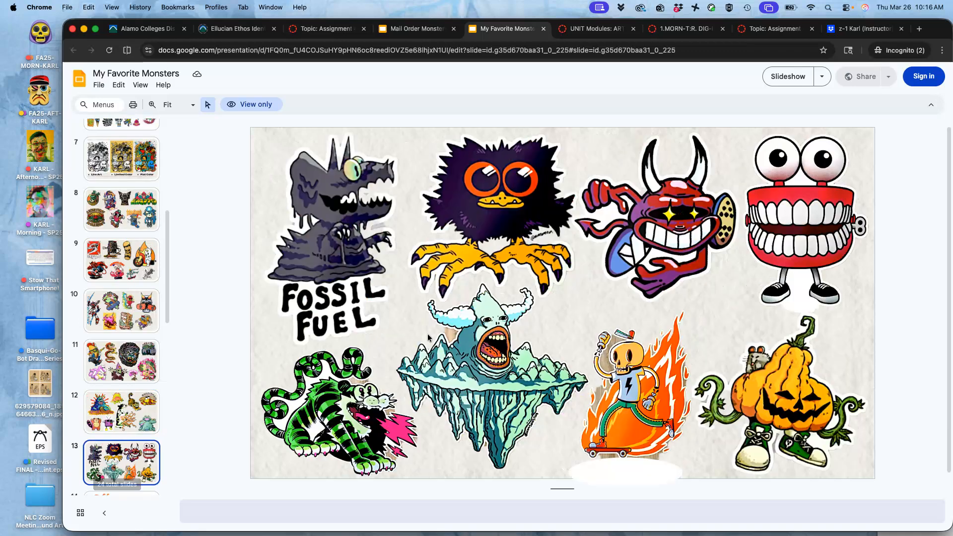
{"action": "key", "text": "Down"}
{"action": "key", "text": "Down"}
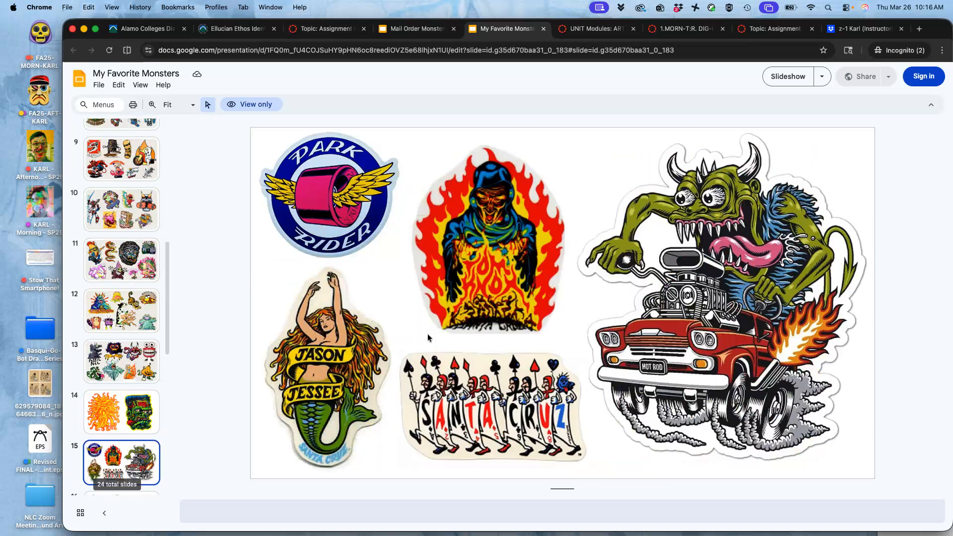
{"action": "key", "text": "Down"}
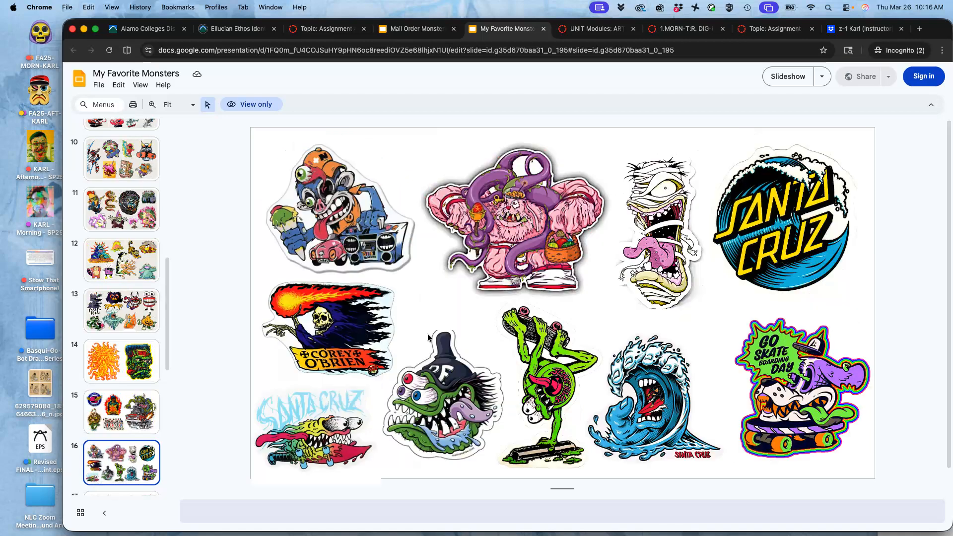
{"action": "key", "text": "Down"}
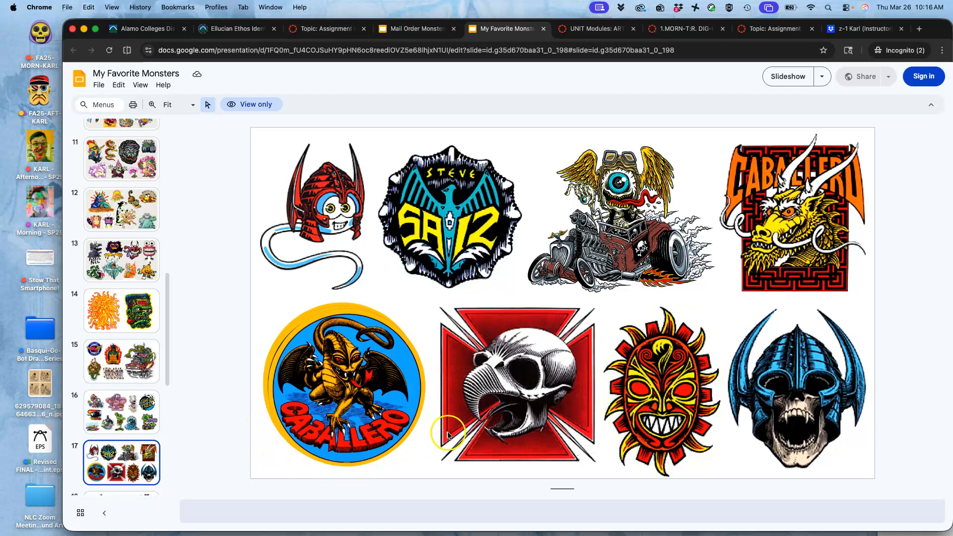
{"action": "key", "text": "Down"}
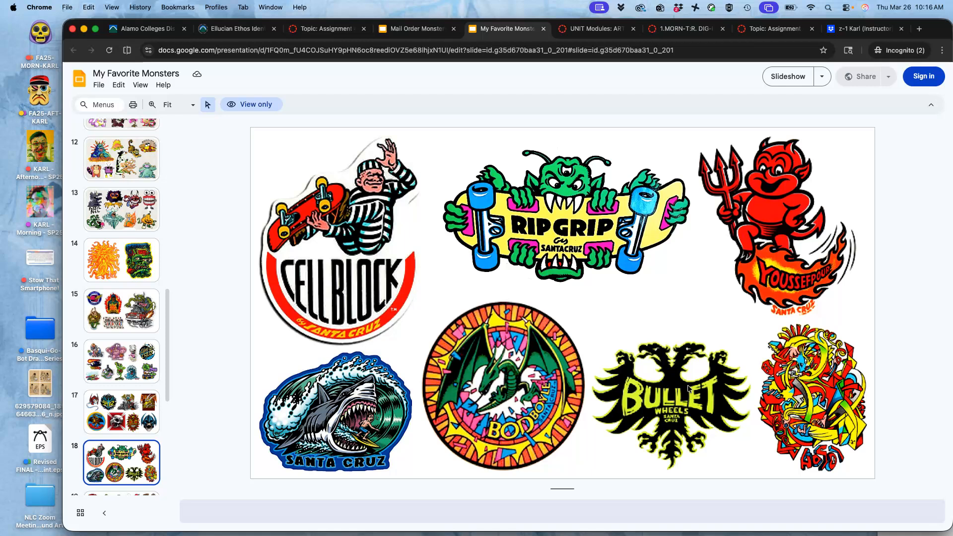
{"action": "key", "text": "Down"}
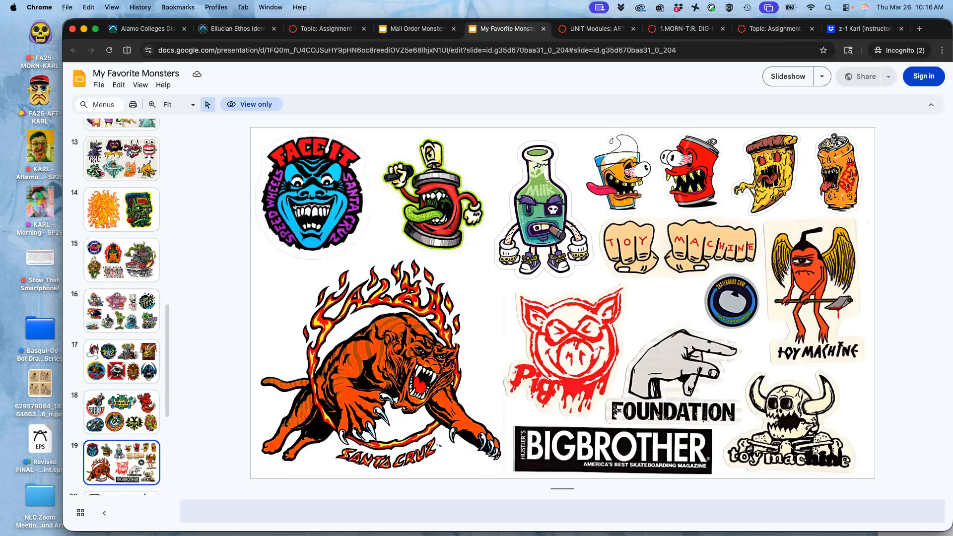
{"action": "left_click", "coordinate": [712, 418]}
{"action": "key", "text": "Down"}
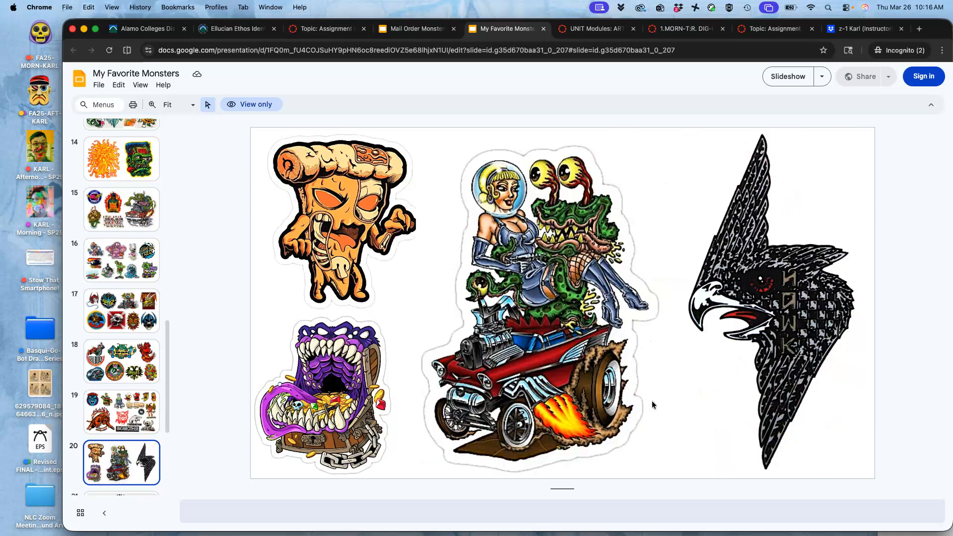
{"action": "key", "text": "Down"}
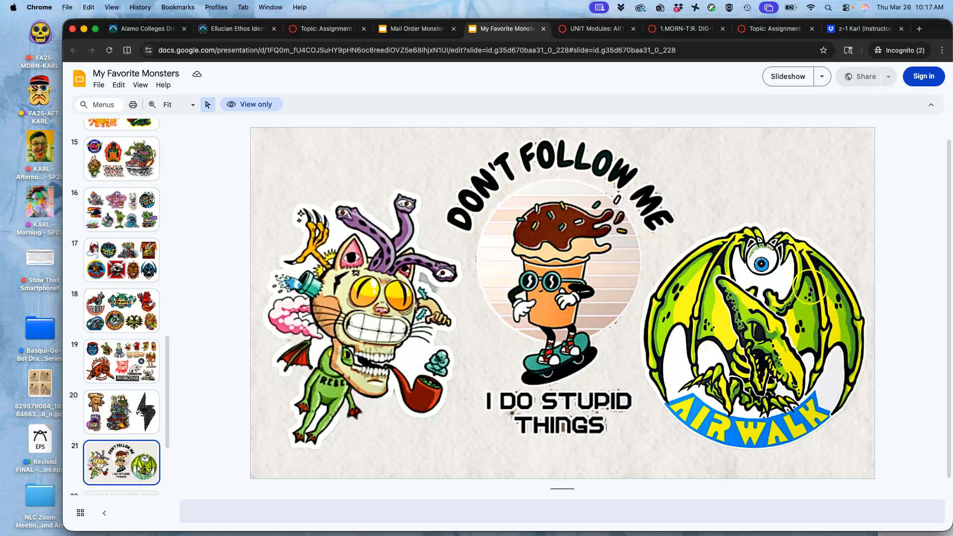
{"action": "key", "text": "Down"}
{"action": "key", "text": "Down"}
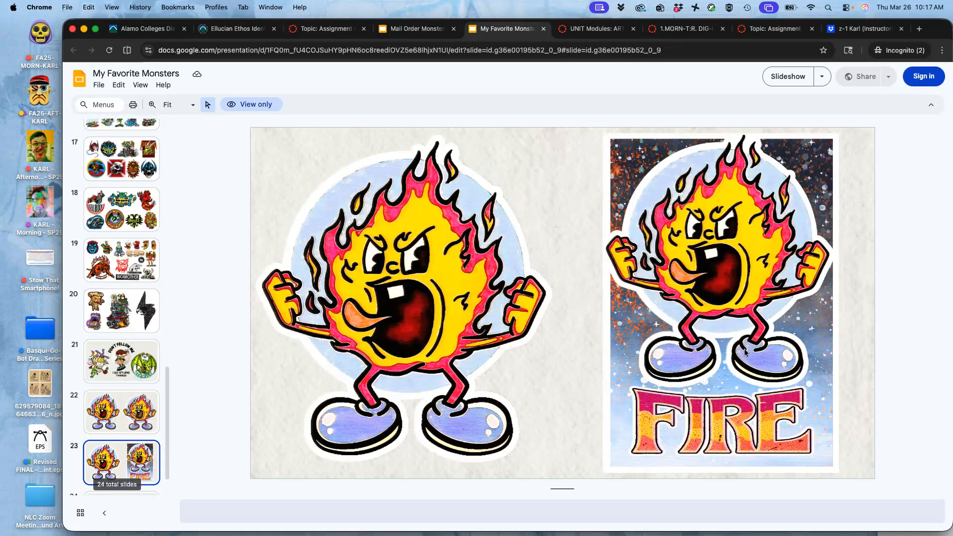
Compare the flame character sticker versions on slides 22 and 23, glancing back at slide 21
{"action": "key", "text": "Up"}
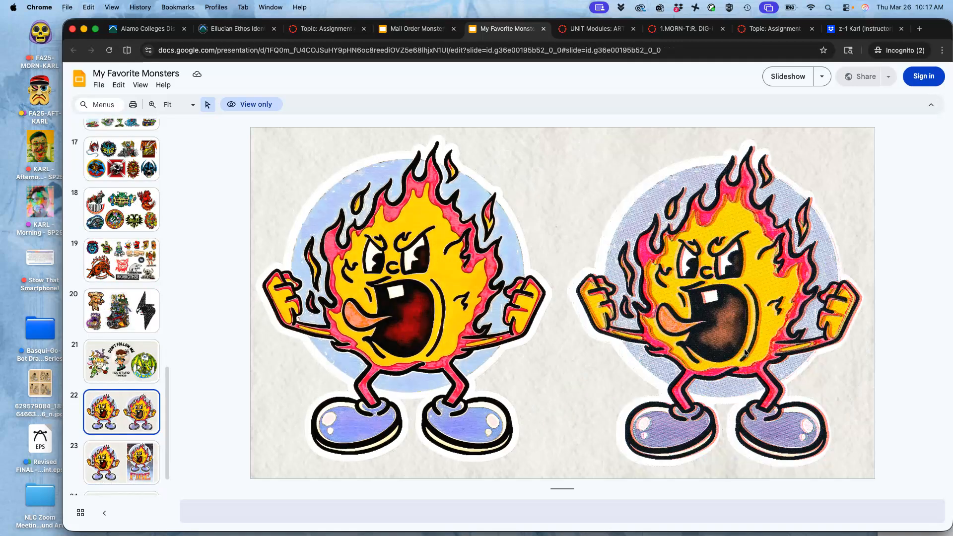
{"action": "key", "text": "Up"}
{"action": "key", "text": "Down"}
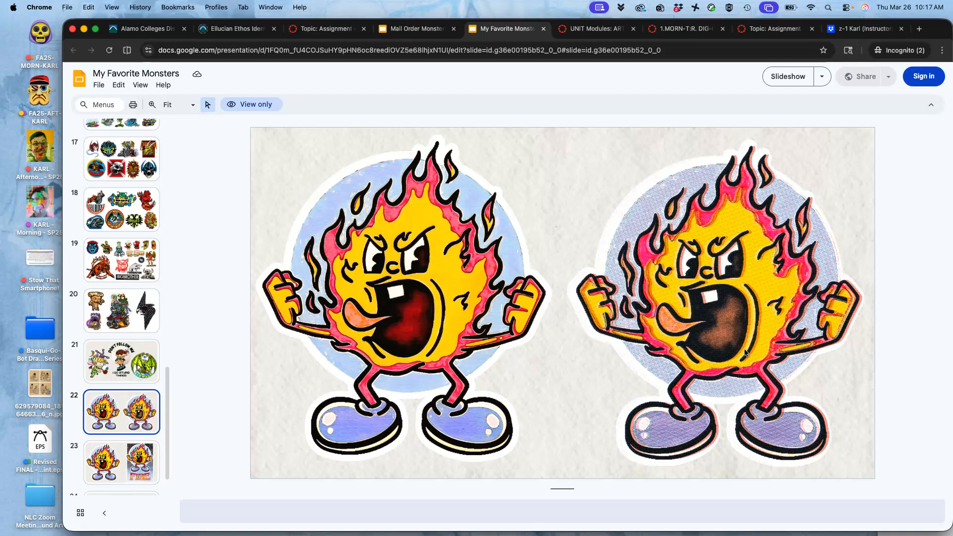
{"action": "key", "text": "Down"}
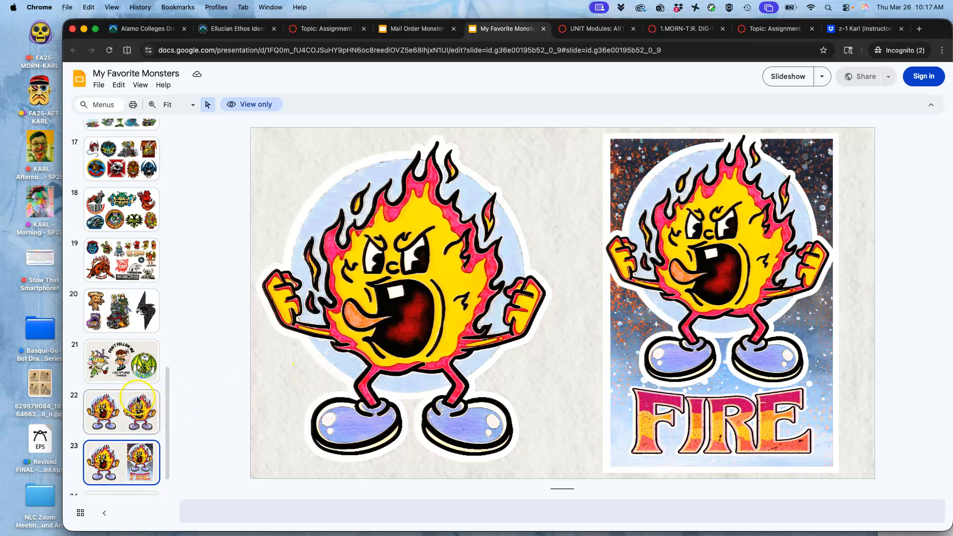
Switch to the Mail Order Monsters presentation and examine the sketch, line art and color stages from the title slide through slide 15
{"action": "left_click", "coordinate": [411, 29]}
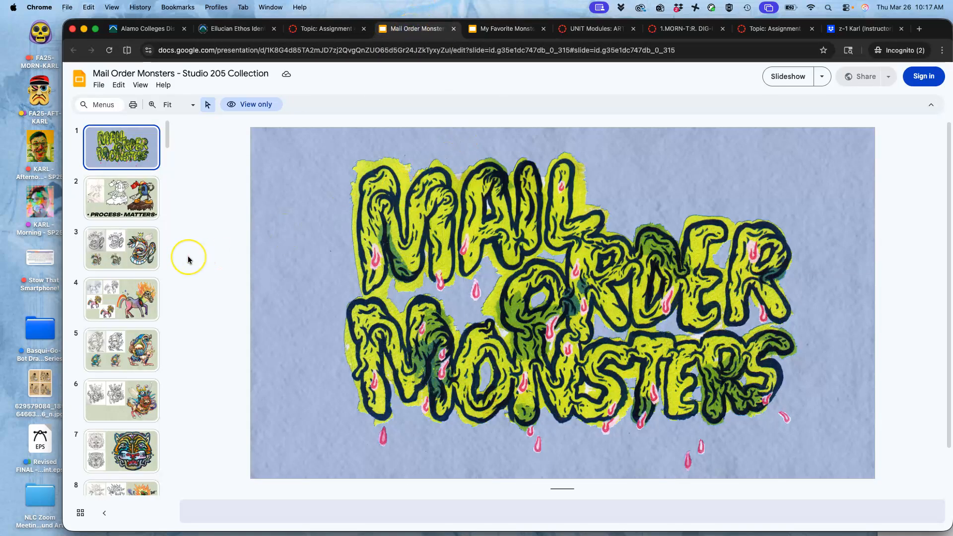
{"action": "key", "text": "Down"}
{"action": "key", "text": "Down"}
{"action": "key", "text": "Down"}
{"action": "key", "text": "Down"}
{"action": "key", "text": "Down"}
{"action": "key", "text": "Down"}
{"action": "key", "text": "Down"}
{"action": "key", "text": "Down"}
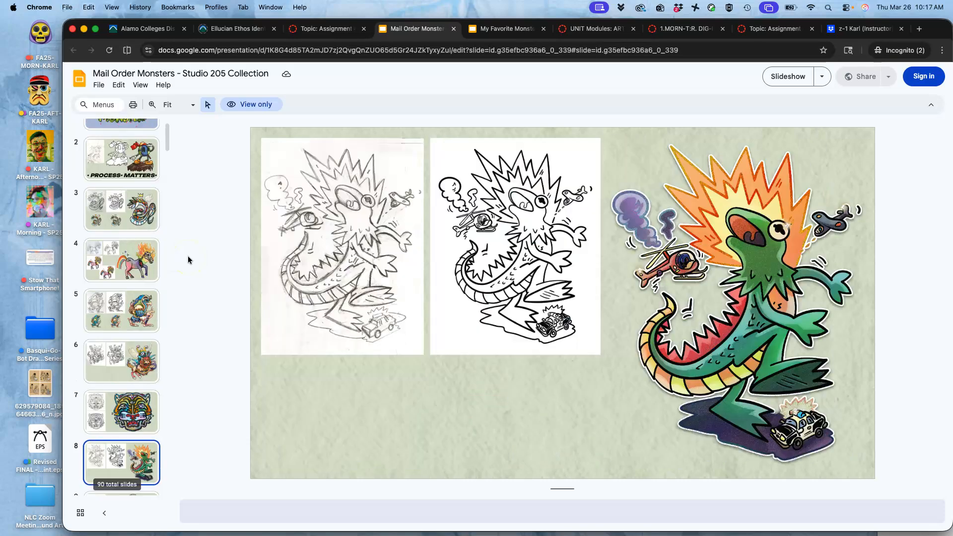
{"action": "key", "text": "Down"}
{"action": "key", "text": "Down"}
{"action": "key", "text": "Down"}
{"action": "key", "text": "Down"}
{"action": "key", "text": "Down"}
{"action": "key", "text": "Down"}
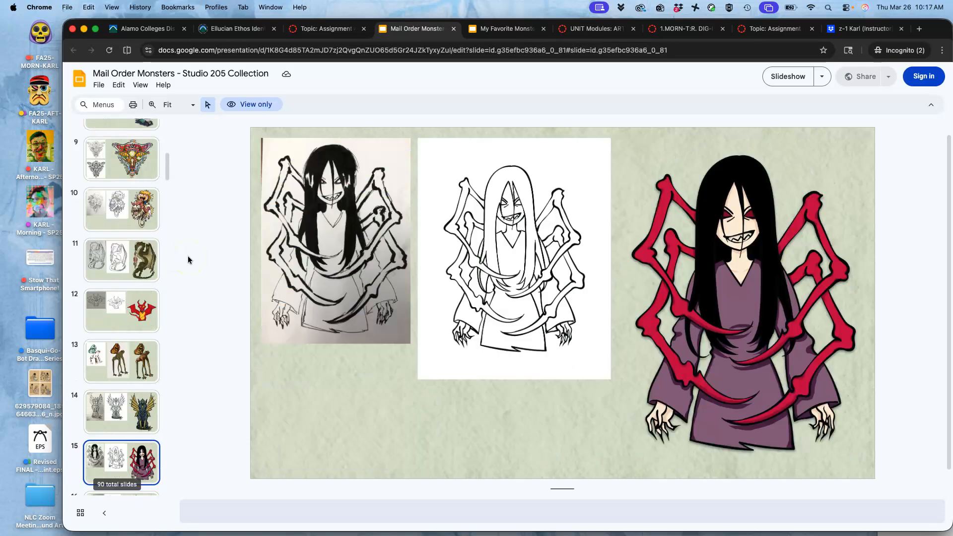
Examine the process examples in Mail Order Monsters from slide 15 through the blue robot on slide 26
{"action": "key", "text": "Up"}
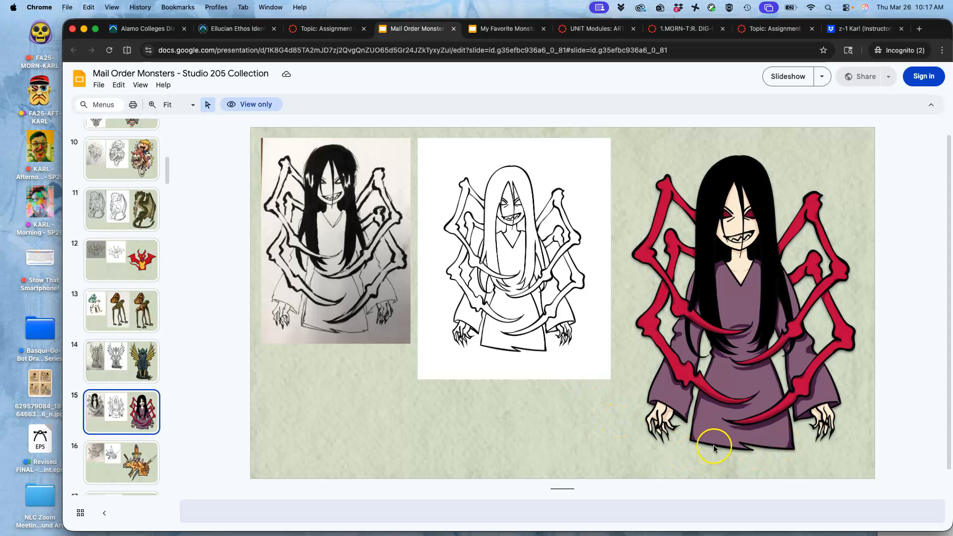
{"action": "key", "text": "Down"}
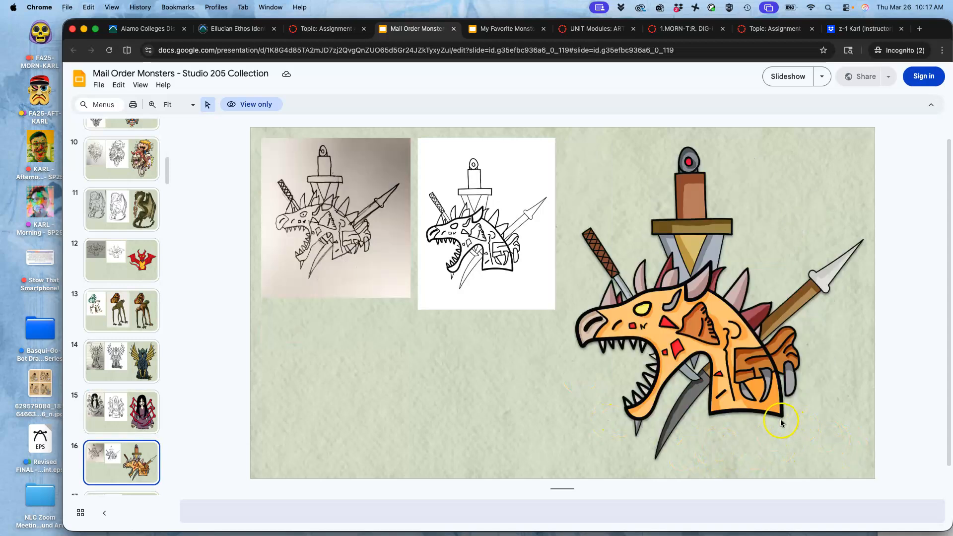
{"action": "key", "text": "Down"}
{"action": "key", "text": "Down"}
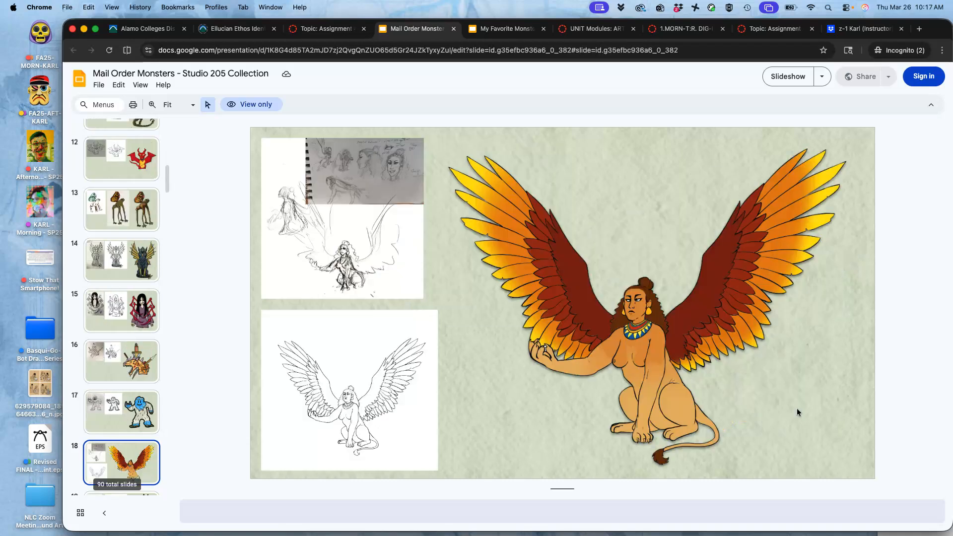
{"action": "key", "text": "Down"}
{"action": "key", "text": "Down"}
{"action": "key", "text": "Down"}
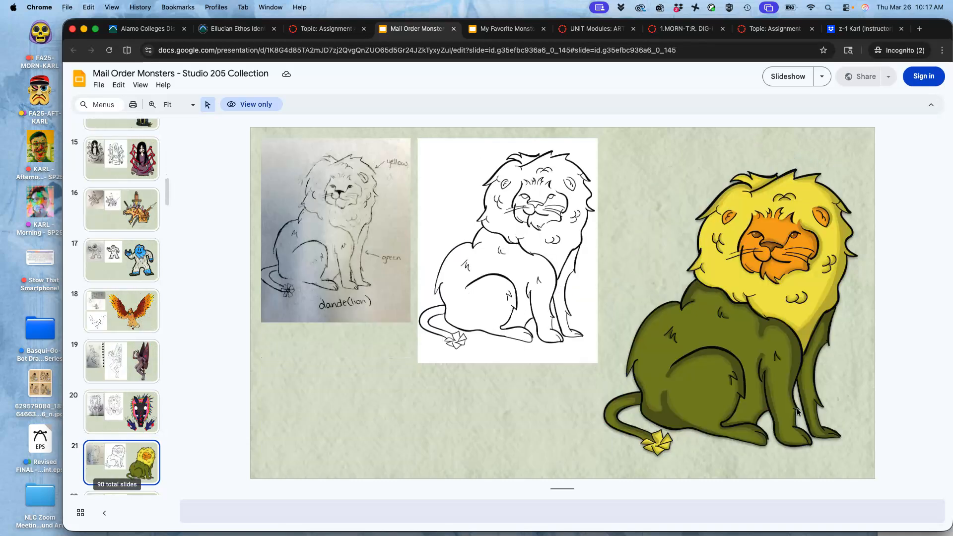
{"action": "key", "text": "Down"}
{"action": "key", "text": "Down"}
{"action": "key", "text": "Down"}
{"action": "key", "text": "Down"}
{"action": "key", "text": "Down"}
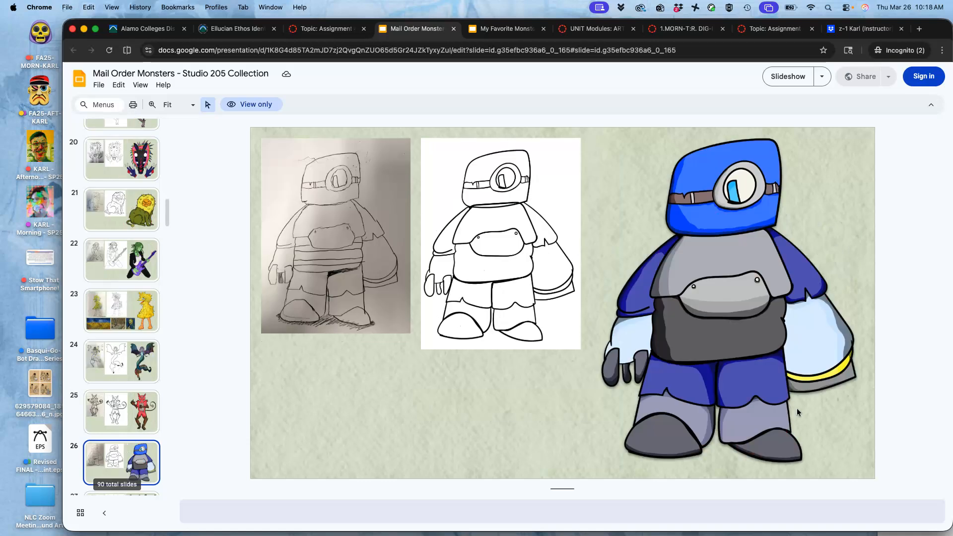
Return to the Assignment #5 discussion, reload it, and review the posted sketches down to the instructor's APP-ATHY KILLS Requirement #1 sketch
{"action": "left_click", "coordinate": [343, 29]}
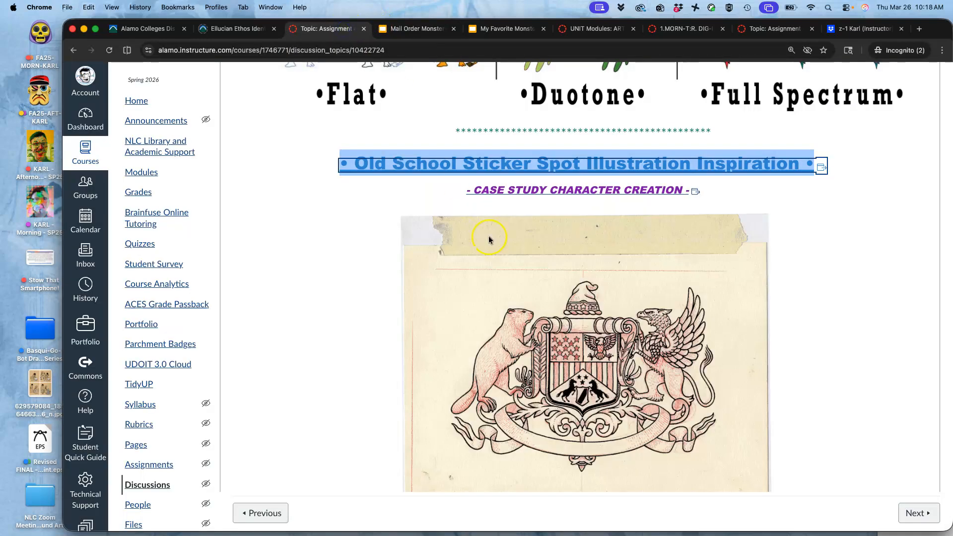
{"action": "scroll", "coordinate": [488, 237], "scroll_direction": "down", "scroll_amount": 20}
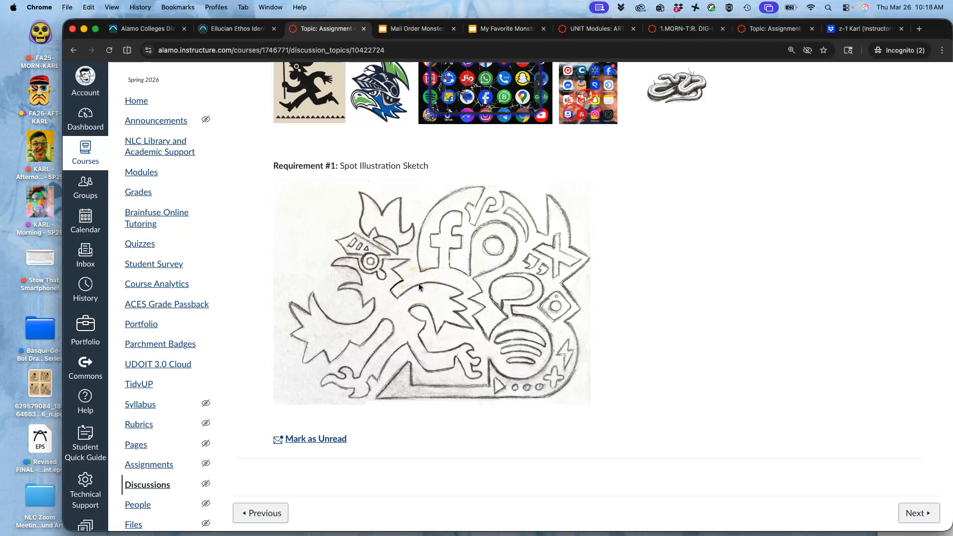
{"action": "left_click", "coordinate": [110, 51]}
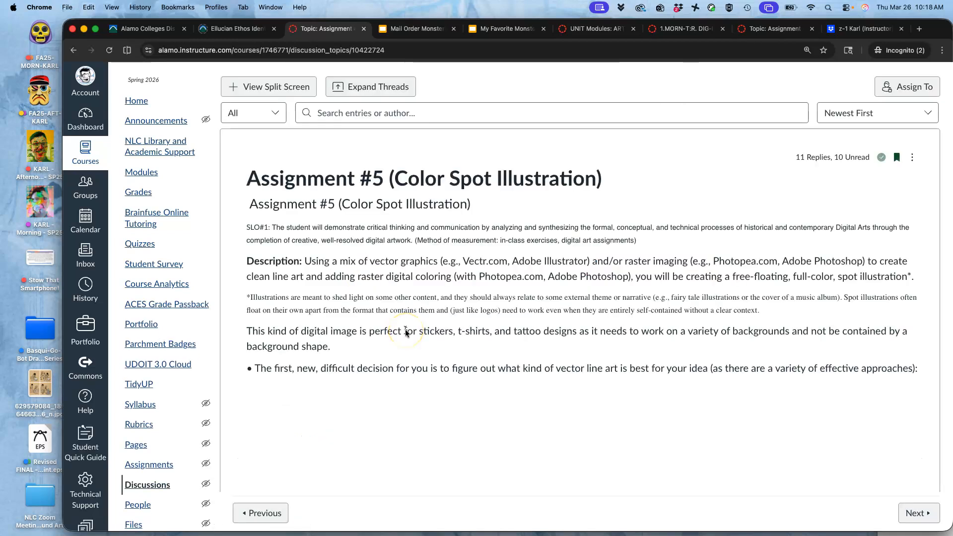
{"action": "scroll", "coordinate": [406, 332], "scroll_direction": "down", "scroll_amount": 20}
{"action": "scroll", "coordinate": [406, 332], "scroll_direction": "down", "scroll_amount": 20}
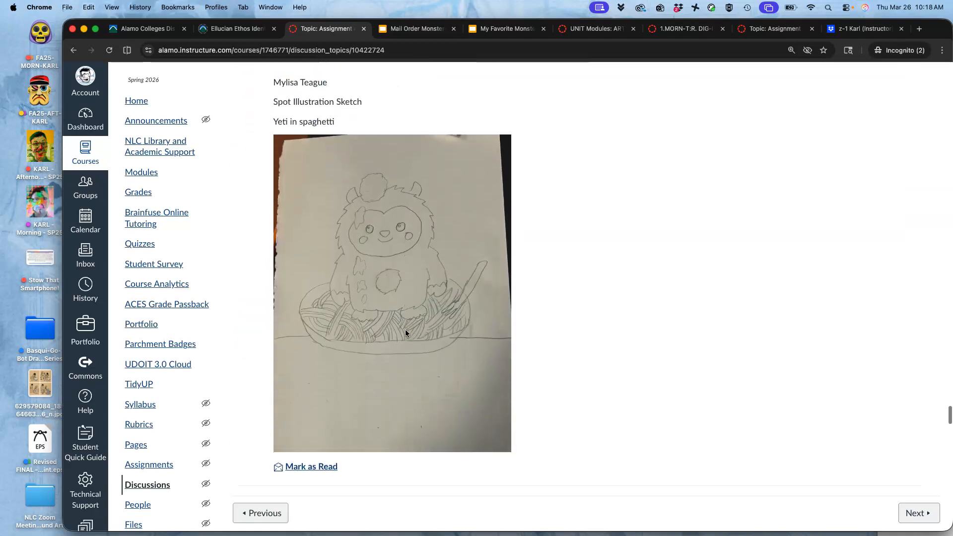
{"action": "scroll", "coordinate": [405, 329], "scroll_direction": "down", "scroll_amount": 20}
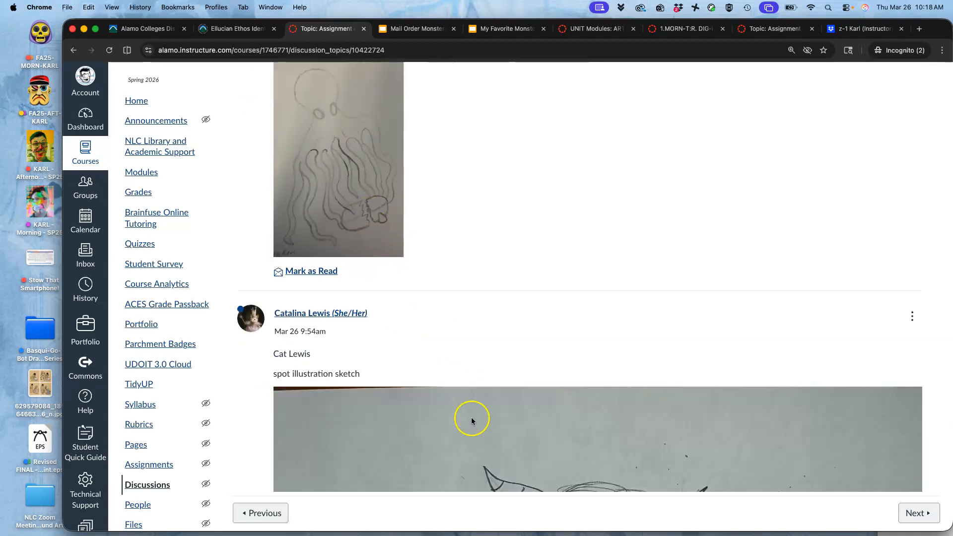
{"action": "scroll", "coordinate": [472, 420], "scroll_direction": "down", "scroll_amount": 20}
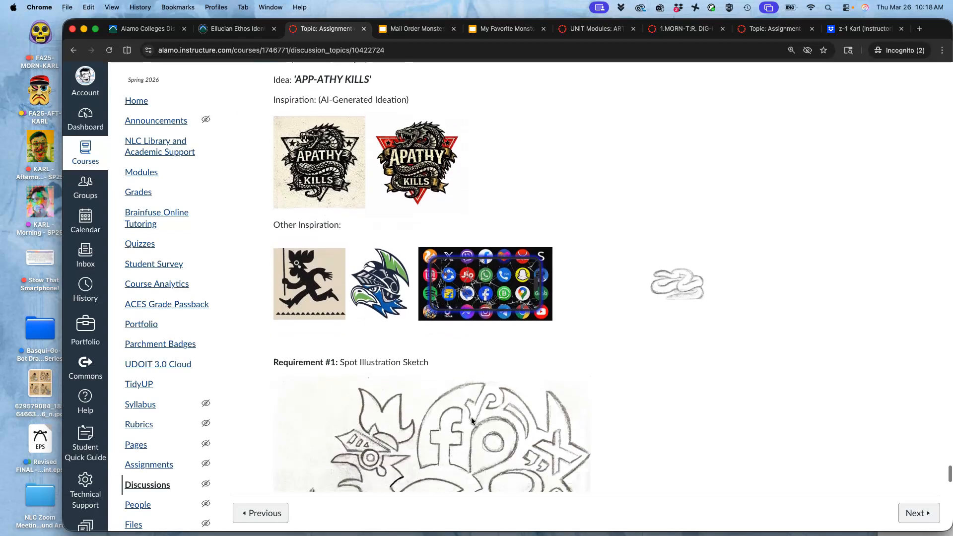
{"action": "scroll", "coordinate": [471, 421], "scroll_direction": "down", "scroll_amount": 5}
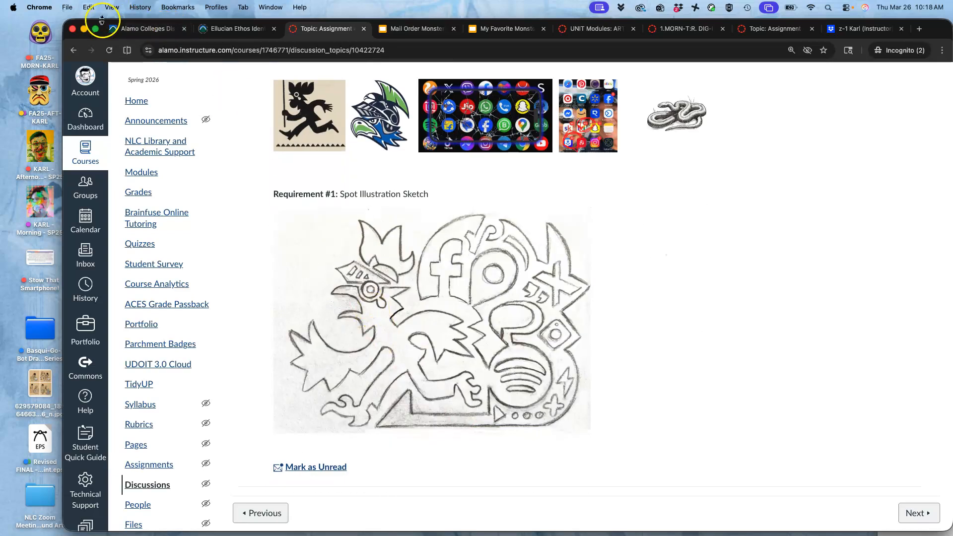
Shift the browser window aside, open the SP26 TR MORN class folder on the desktop, and tag its Assignment #4 folder green
{"action": "left_click_drag", "start_coordinate": [101, 20], "coordinate": [299, 9]}
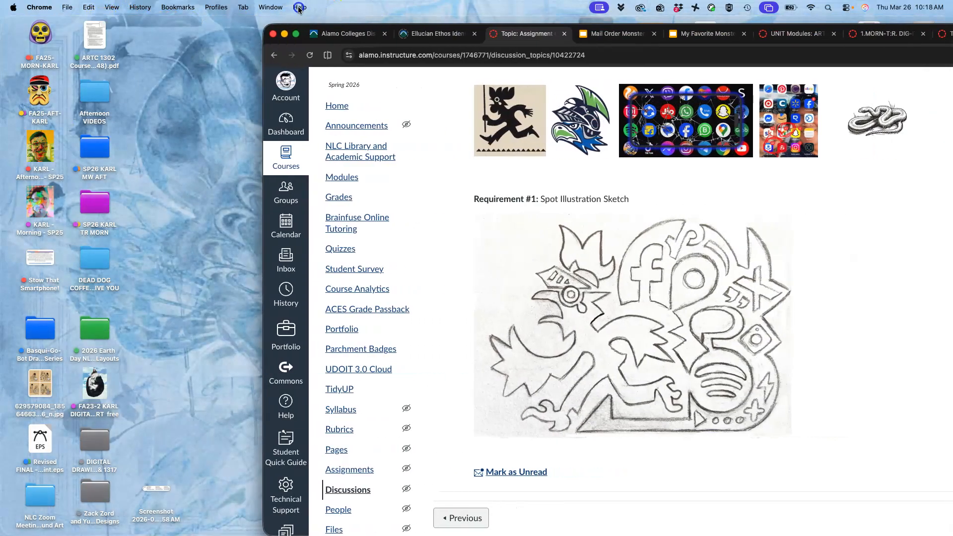
{"action": "left_click", "coordinate": [91, 213]}
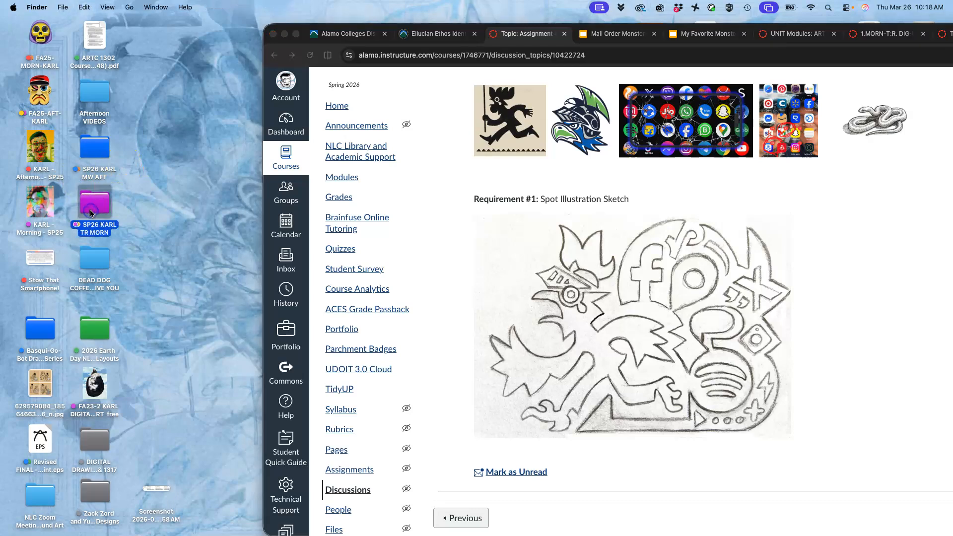
{"action": "double_click", "coordinate": [91, 213]}
{"action": "right_click", "coordinate": [506, 291]}
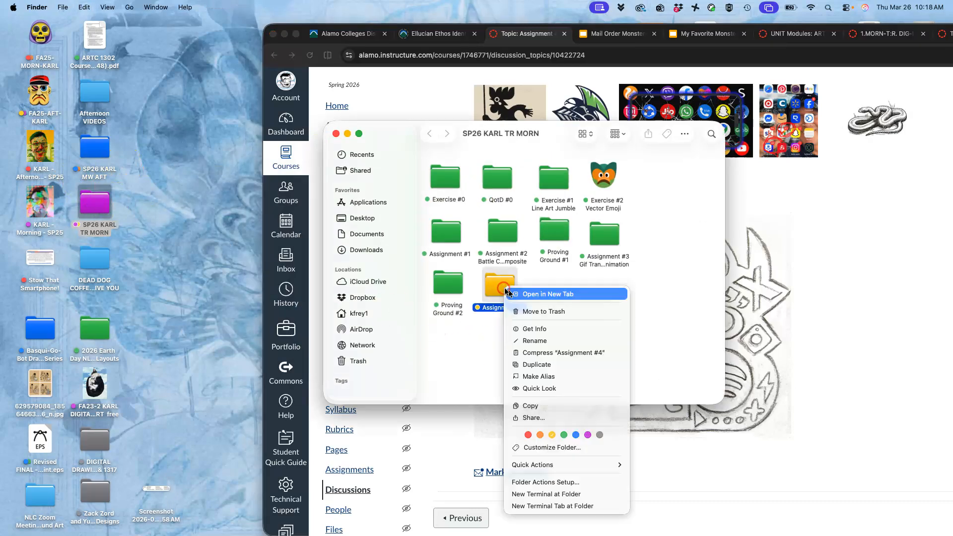
{"action": "left_click", "coordinate": [564, 434]}
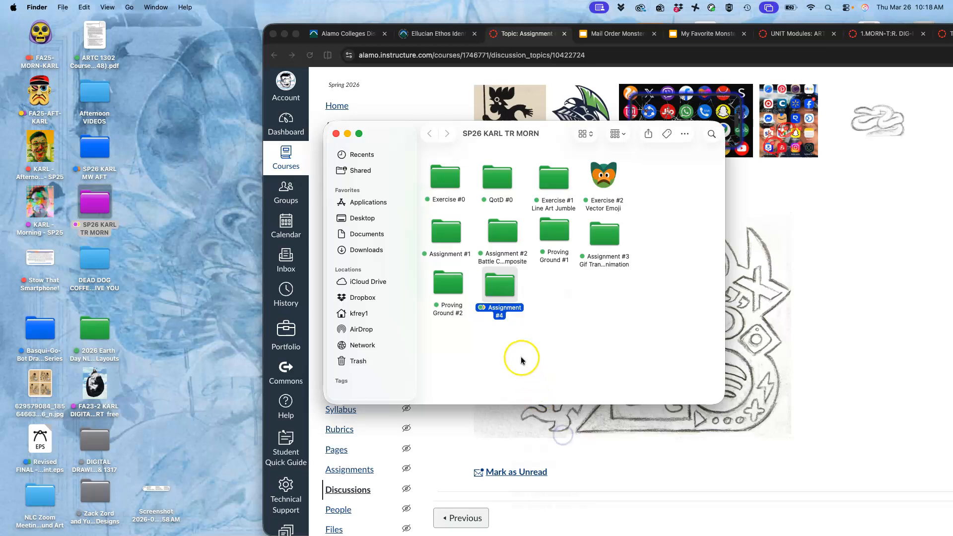
{"action": "right_click", "coordinate": [507, 290]}
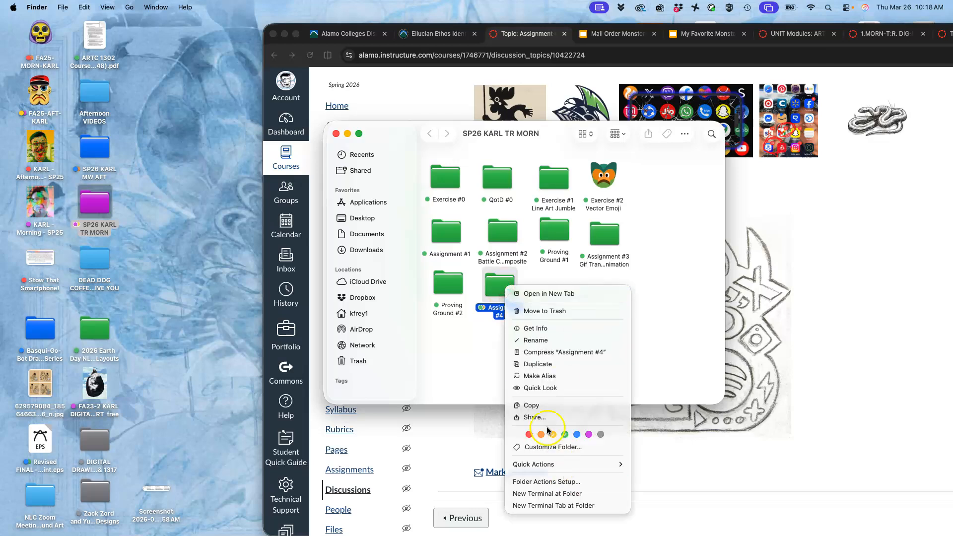
{"action": "key", "text": "Escape"}
Create a folder named Assignment #5 in the class folder and tag it yellow
{"action": "right_click", "coordinate": [554, 290]}
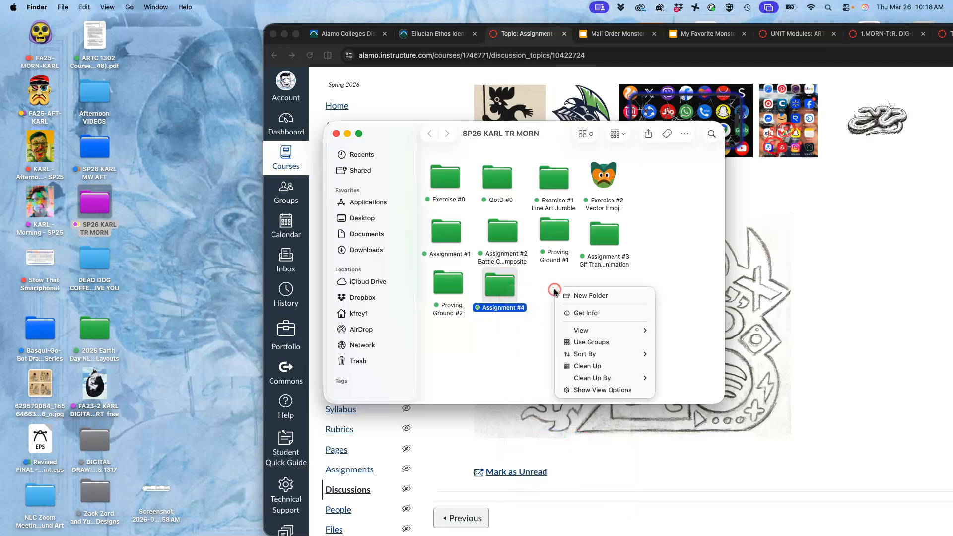
{"action": "left_click", "coordinate": [571, 295]}
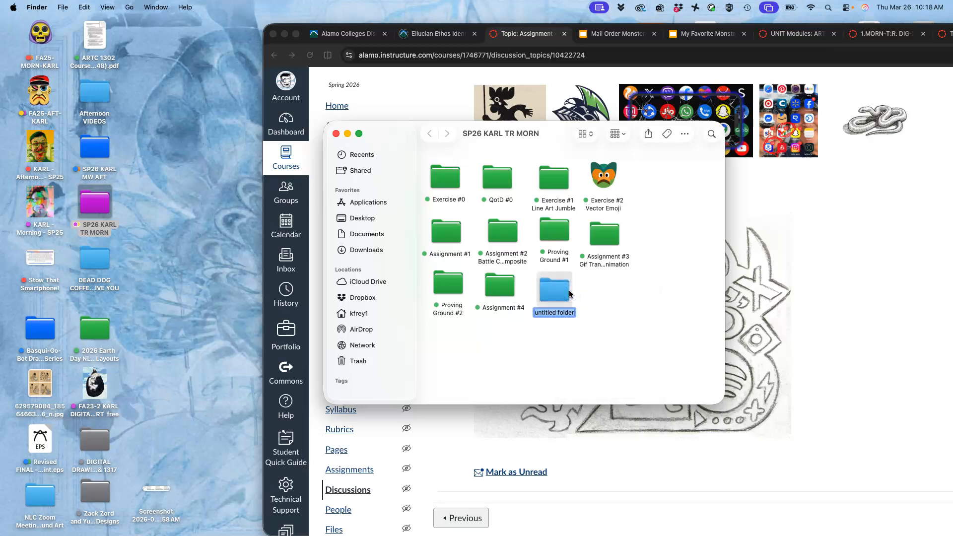
{"action": "type", "text": "Assignment"}
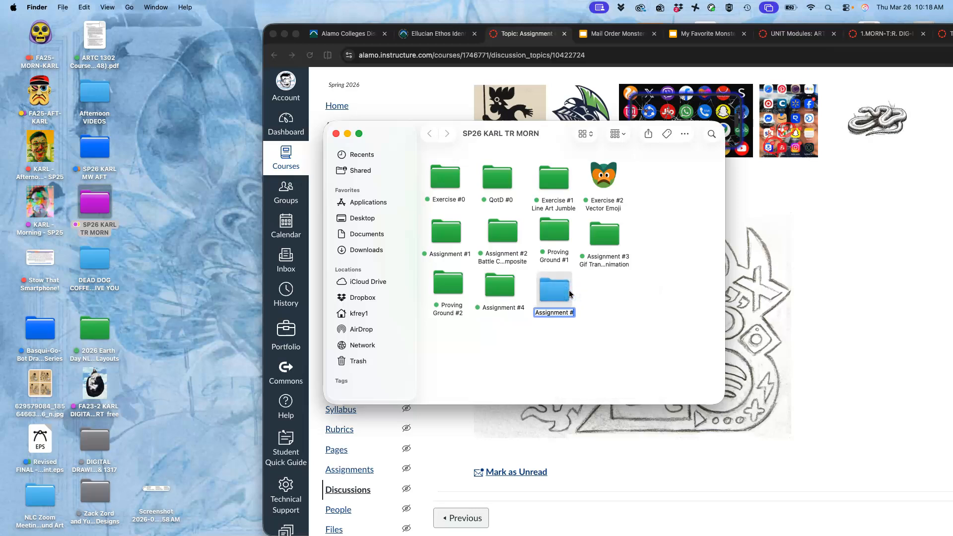
{"action": "type", "text": " #5"}
{"action": "left_click", "coordinate": [613, 299]}
{"action": "left_click", "coordinate": [563, 289]}
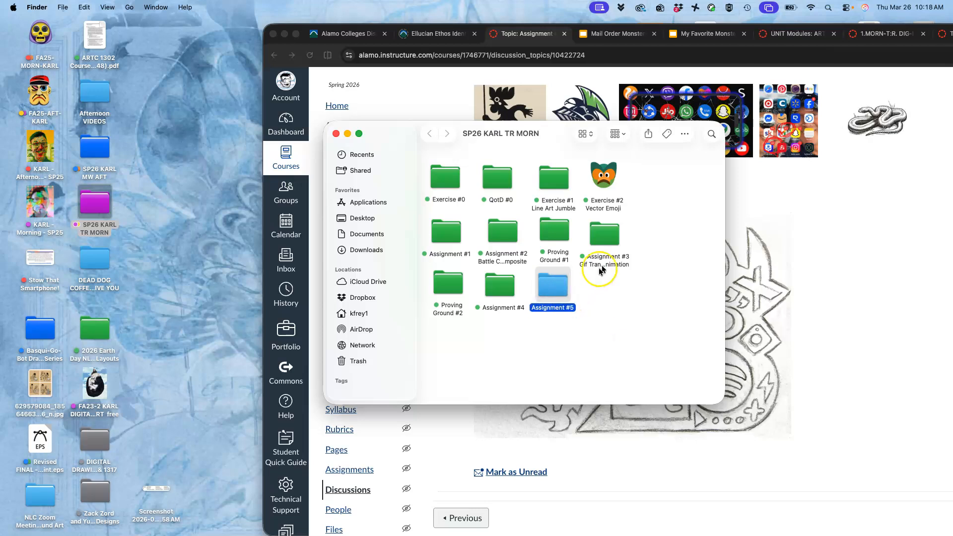
{"action": "right_click", "coordinate": [555, 289]}
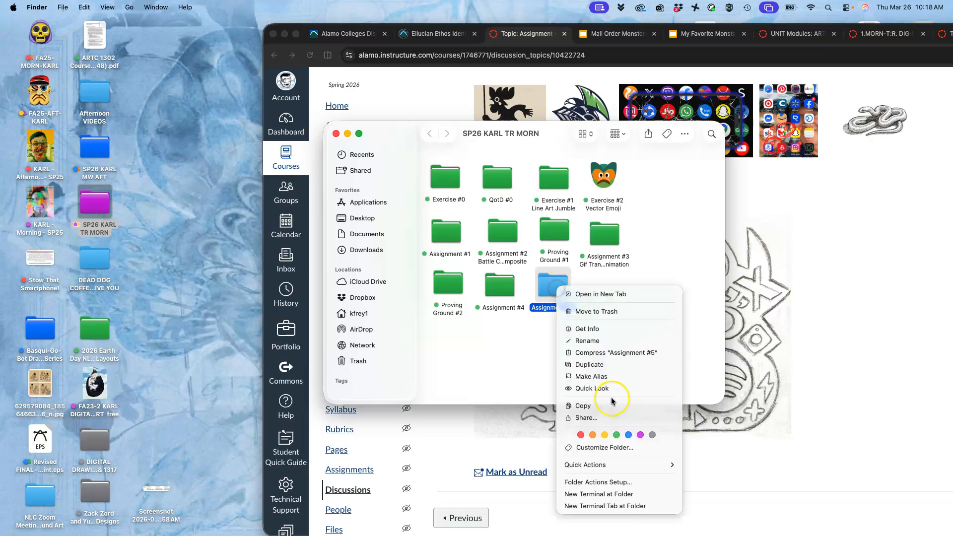
{"action": "left_click", "coordinate": [604, 435]}
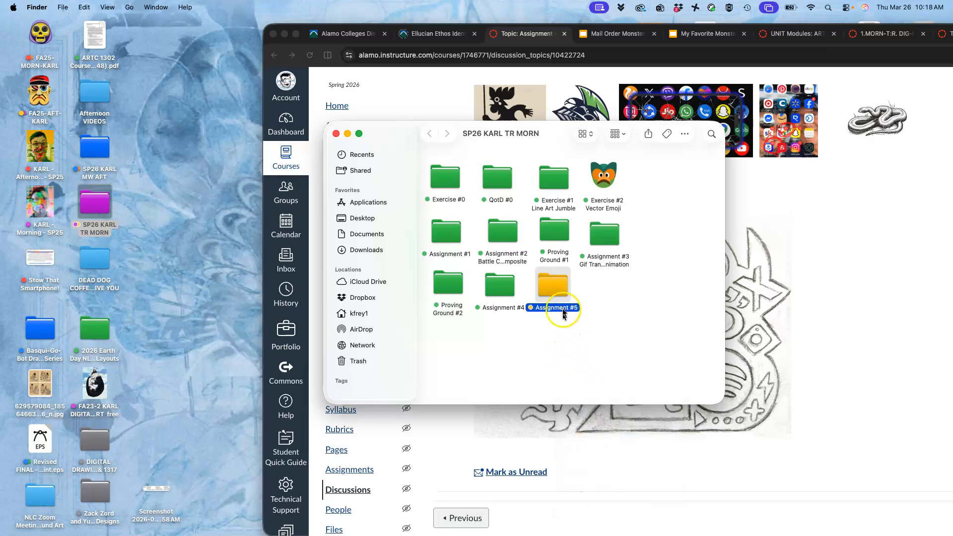
Open the Assignment #5 folder beside the browser and copy the APP-ATHY KILLS-1.jpg sketch from the discussion into it
{"action": "left_click_drag", "start_coordinate": [473, 124], "coordinate": [178, 116]}
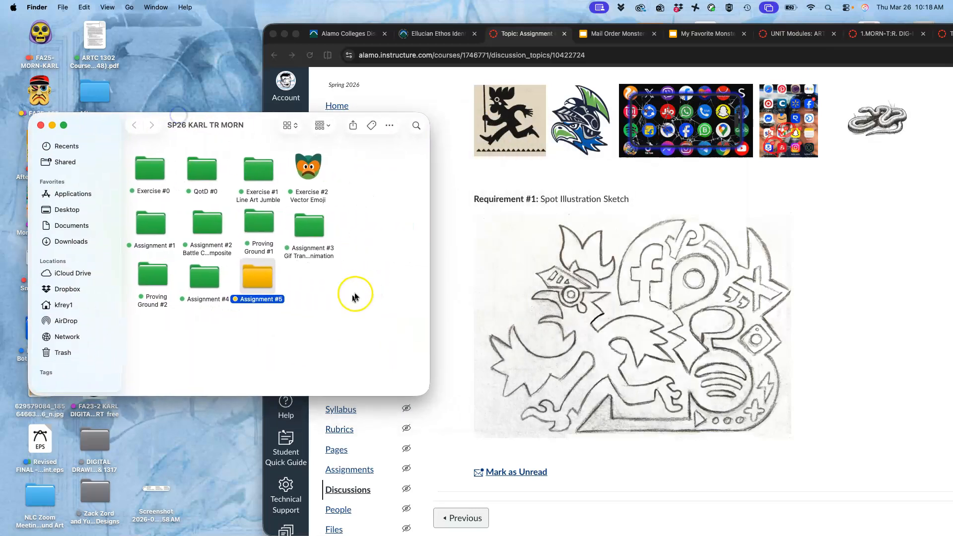
{"action": "double_click", "coordinate": [257, 276]}
{"action": "left_click", "coordinate": [566, 292]}
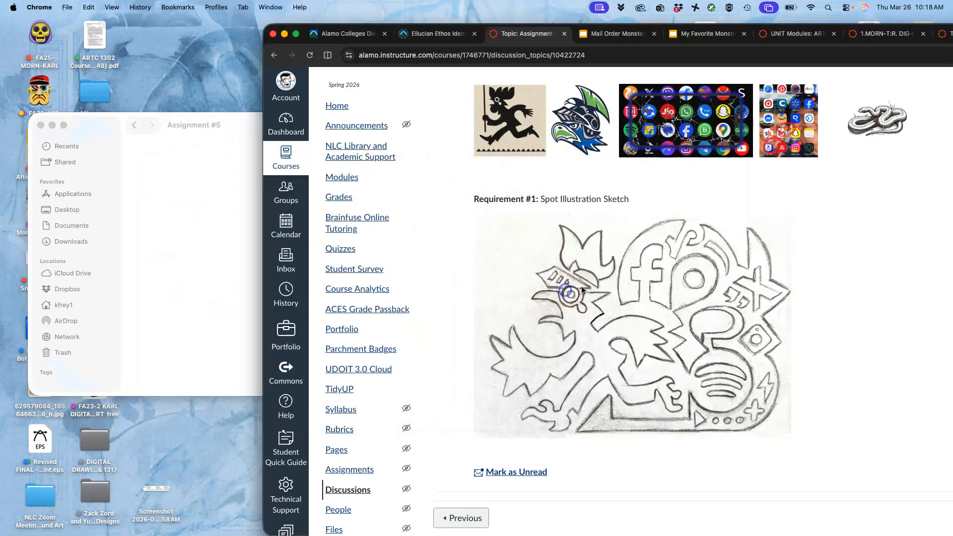
{"action": "left_click", "coordinate": [167, 186]}
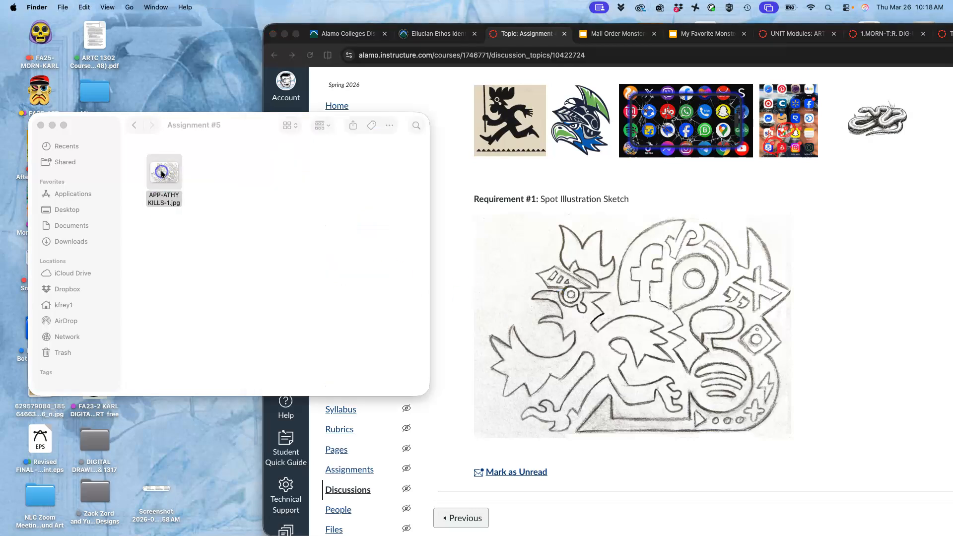
{"action": "left_click", "coordinate": [205, 176]}
Open APP-ATHY KILLS-1.jpg in Adobe Photoshop 2026 and collapse the Character panel covering the sketch
{"action": "right_click", "coordinate": [160, 178]}
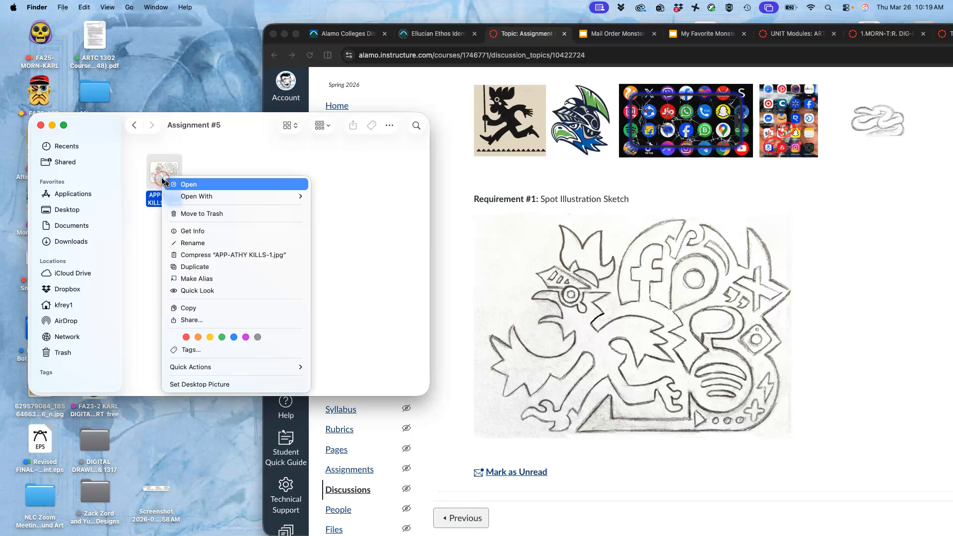
{"action": "mouse_move", "coordinate": [198, 196]}
{"action": "left_click", "coordinate": [349, 237]}
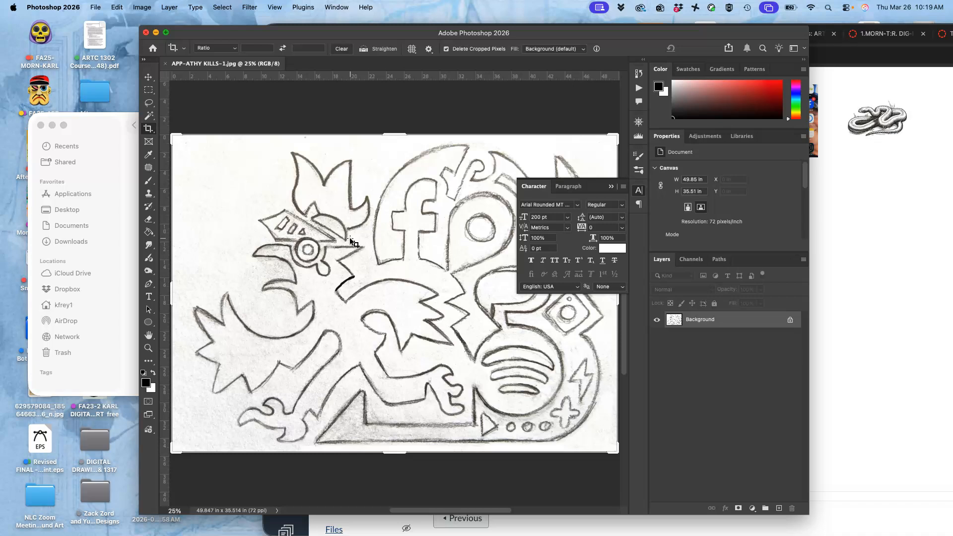
{"action": "left_click", "coordinate": [611, 187]}
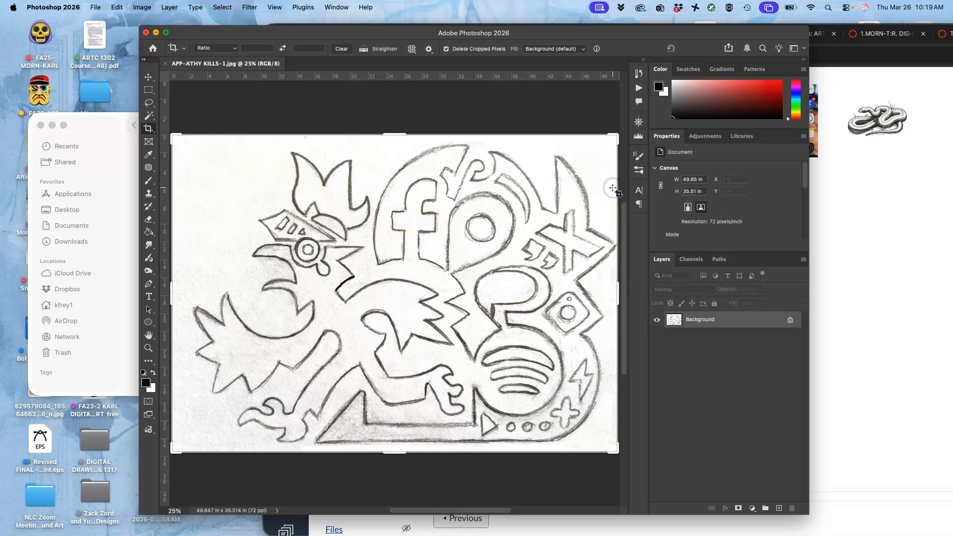
{"action": "key", "text": "super+minus"}
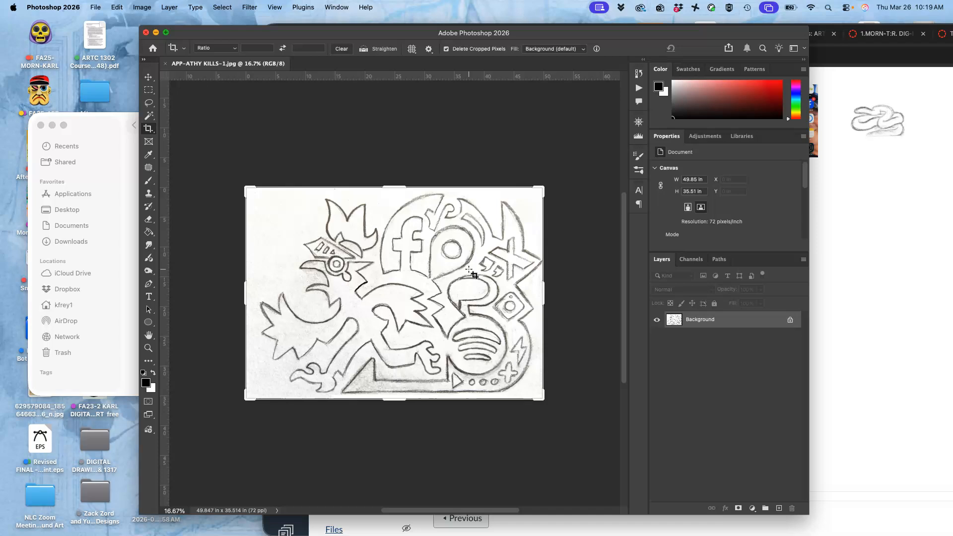
Return to the discussion in Chrome and enlarge the page to 150% to examine the Other Inspiration images
{"action": "left_click", "coordinate": [879, 183]}
{"action": "scroll", "coordinate": [875, 142], "scroll_direction": "up", "scroll_amount": 4}
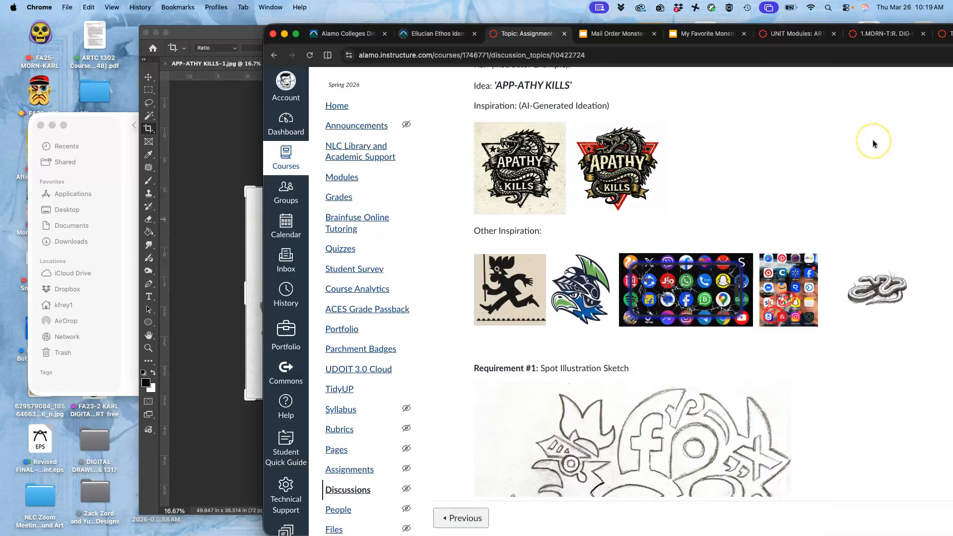
{"action": "scroll", "coordinate": [873, 143], "scroll_direction": "up", "scroll_amount": 2}
{"action": "key", "text": "super+equal"}
{"action": "key", "text": "super+equal"}
{"action": "key", "text": "super+equal"}
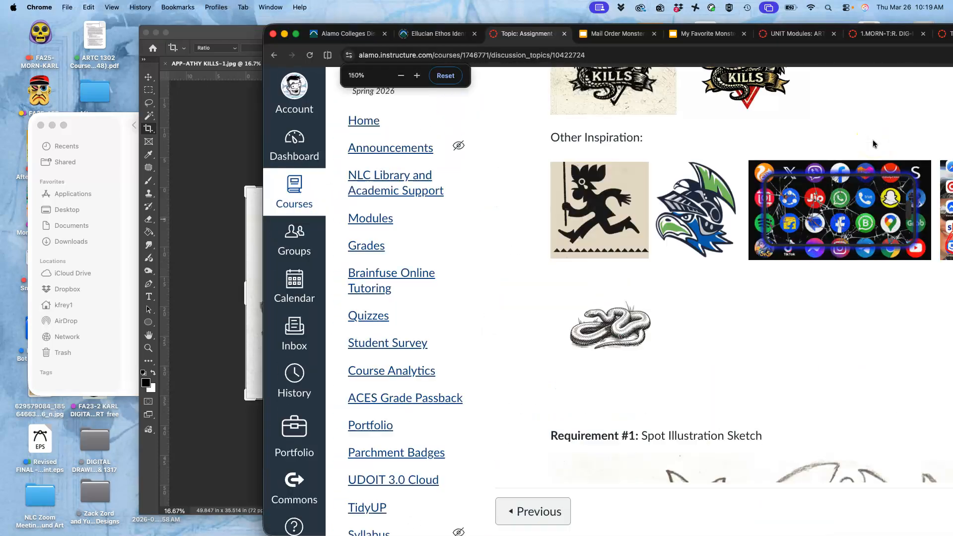
Examine the snake reference under Other Inspiration and the Requirement #1 spot illustration sketch in the discussion
{"action": "scroll", "coordinate": [744, 219], "scroll_direction": "down", "scroll_amount": 10}
{"action": "scroll", "coordinate": [743, 221], "scroll_direction": "down", "scroll_amount": 15}
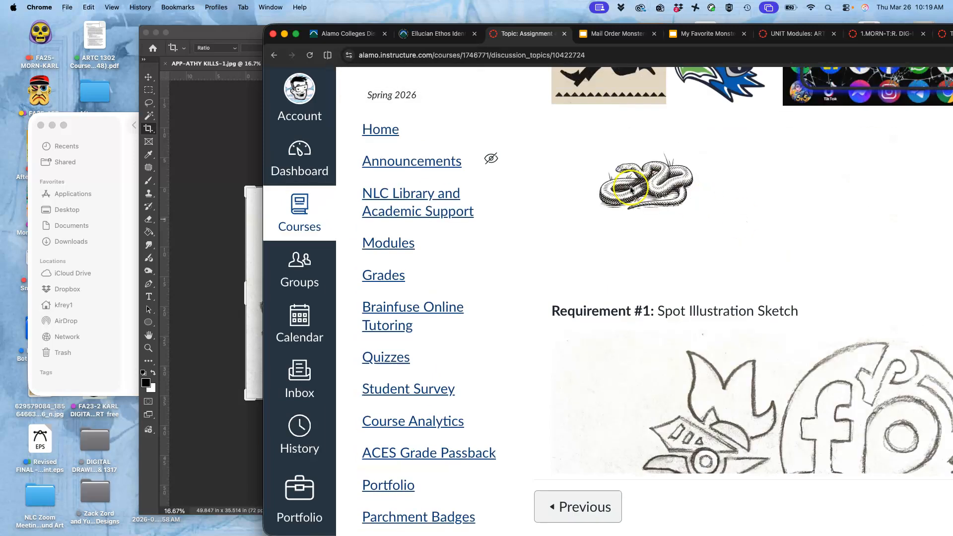
{"action": "left_click", "coordinate": [635, 198]}
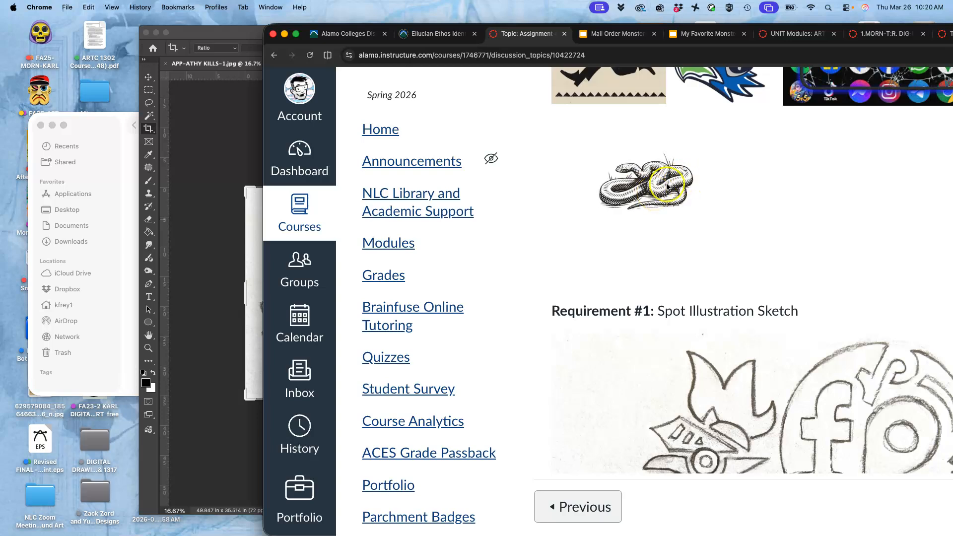
{"action": "scroll", "coordinate": [673, 185], "scroll_direction": "up", "scroll_amount": 2}
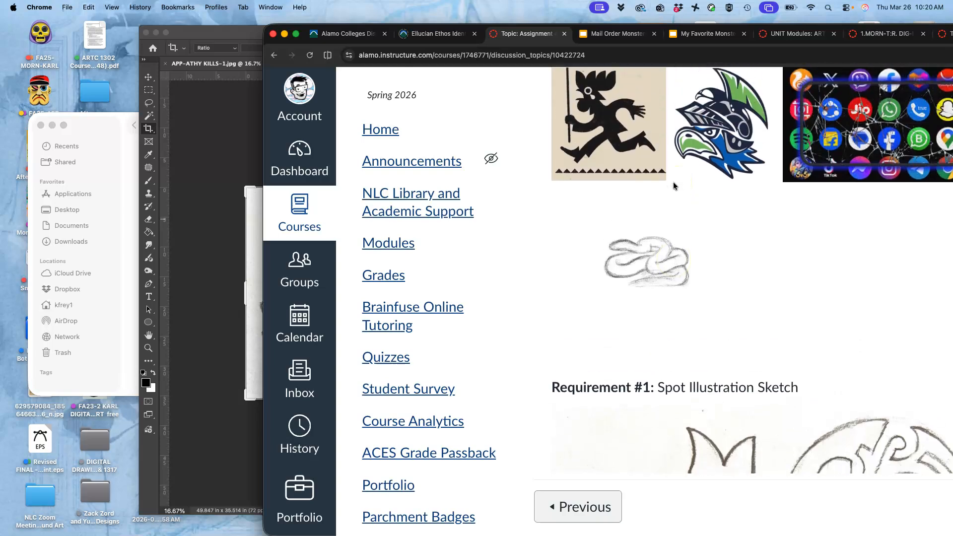
{"action": "scroll", "coordinate": [673, 186], "scroll_direction": "down", "scroll_amount": 2}
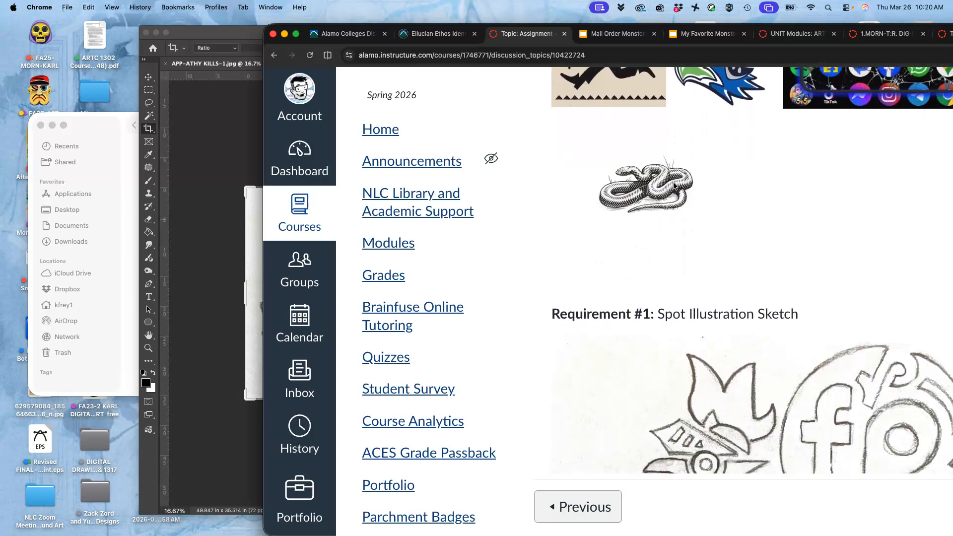
{"action": "scroll", "coordinate": [673, 186], "scroll_direction": "down", "scroll_amount": 2}
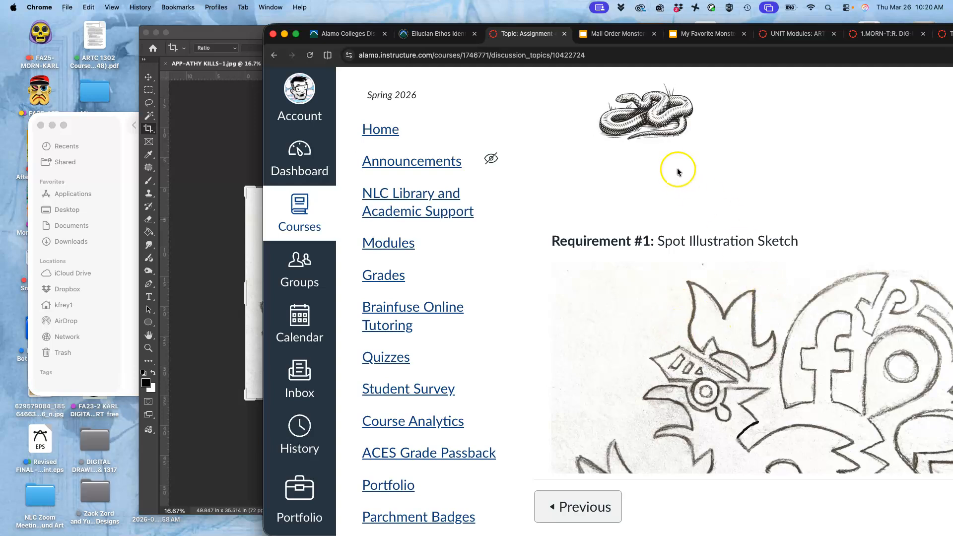
Review the Past Student Example in the discussion, comparing its refined sketch with the clean digital linework
{"action": "scroll", "coordinate": [677, 172], "scroll_direction": "down", "scroll_amount": 20}
{"action": "scroll", "coordinate": [678, 172], "scroll_direction": "up", "scroll_amount": 20}
{"action": "scroll", "coordinate": [678, 172], "scroll_direction": "down", "scroll_amount": 12}
{"action": "scroll", "coordinate": [678, 172], "scroll_direction": "up", "scroll_amount": 4}
{"action": "scroll", "coordinate": [677, 170], "scroll_direction": "up", "scroll_amount": 20}
{"action": "scroll", "coordinate": [678, 170], "scroll_direction": "up", "scroll_amount": 15}
{"action": "left_click", "coordinate": [623, 205]}
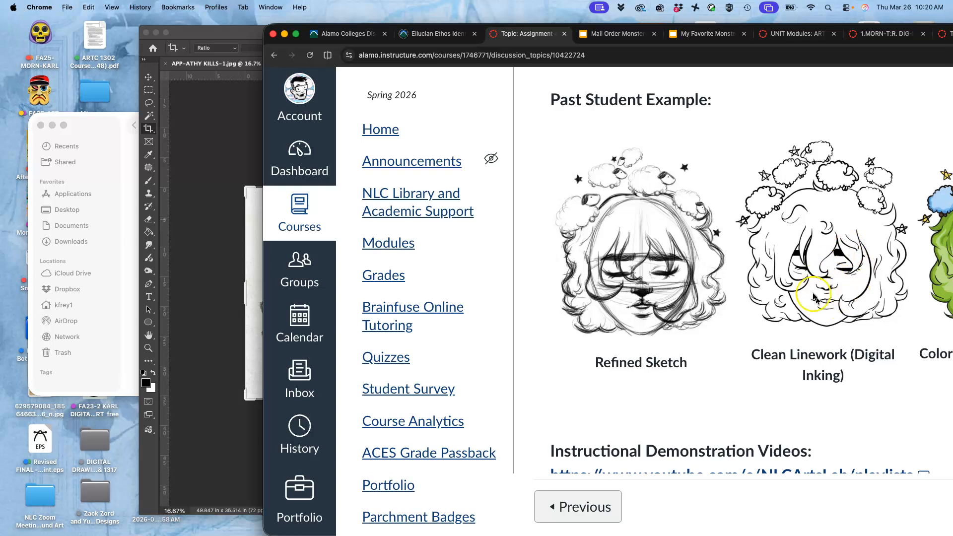
{"action": "scroll", "coordinate": [809, 302], "scroll_direction": "down", "scroll_amount": 10}
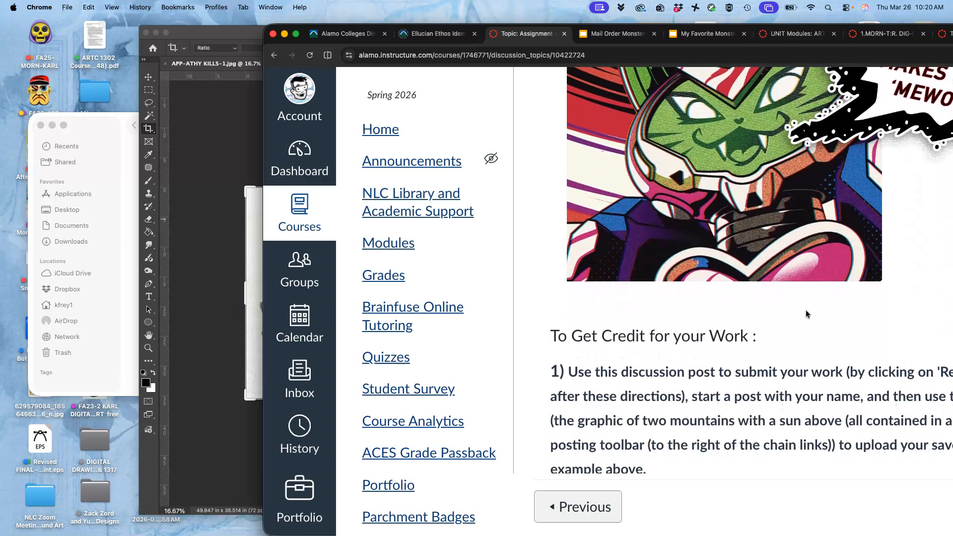
{"action": "scroll", "coordinate": [805, 314], "scroll_direction": "up", "scroll_amount": 10}
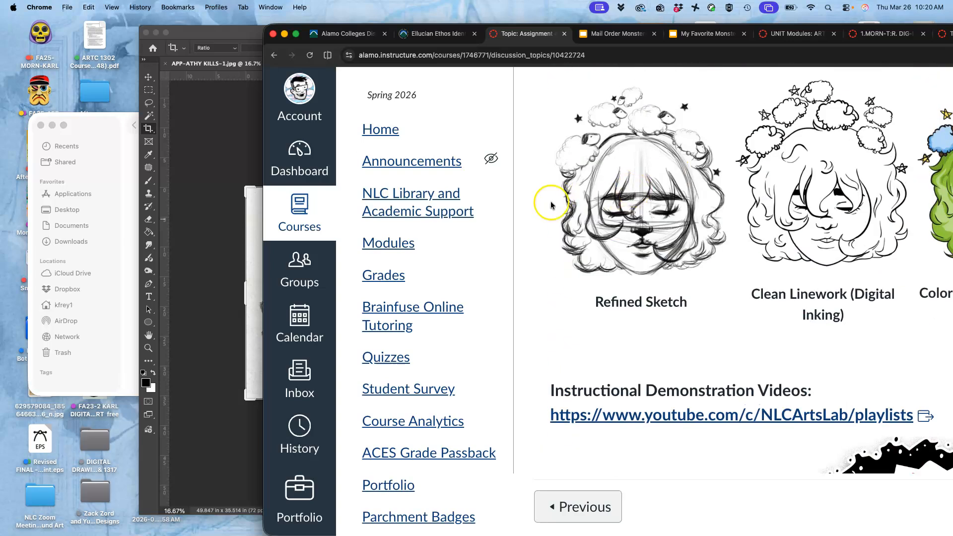
Switch to Photoshop and set the sketch's canvas size to 60 inches wide by 60 inches high
{"action": "left_click", "coordinate": [226, 199]}
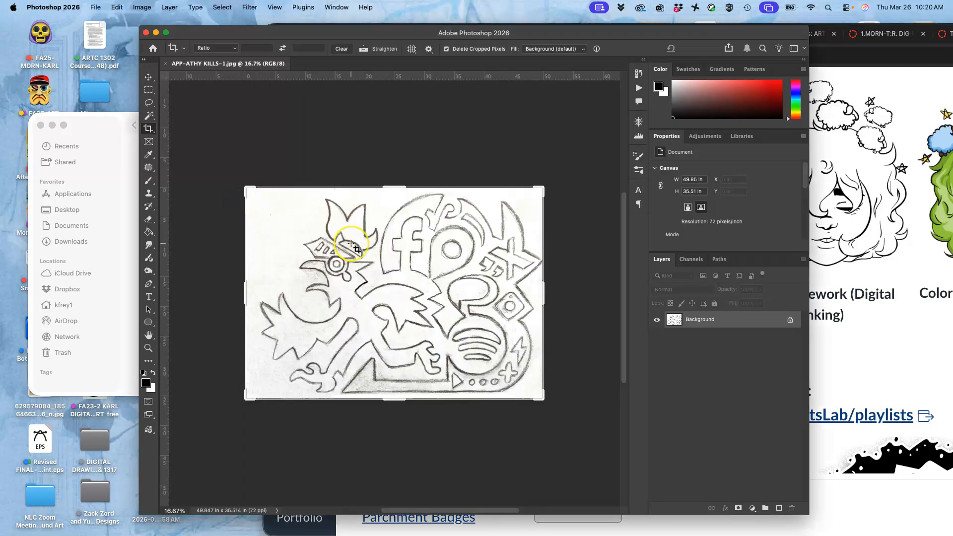
{"action": "scroll", "coordinate": [356, 248], "scroll_direction": "down", "scroll_amount": 5}
{"action": "left_click", "coordinate": [275, 156]}
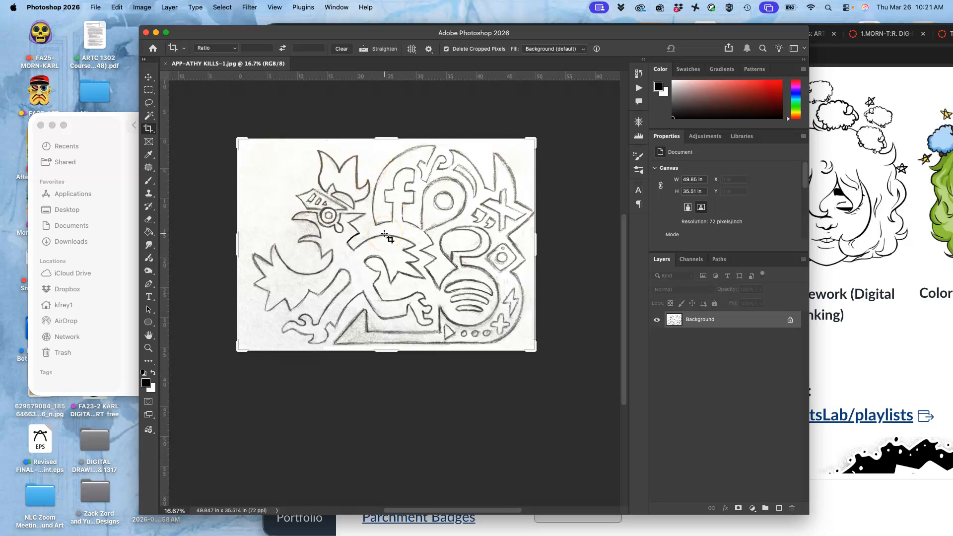
{"action": "left_click", "coordinate": [141, 7]}
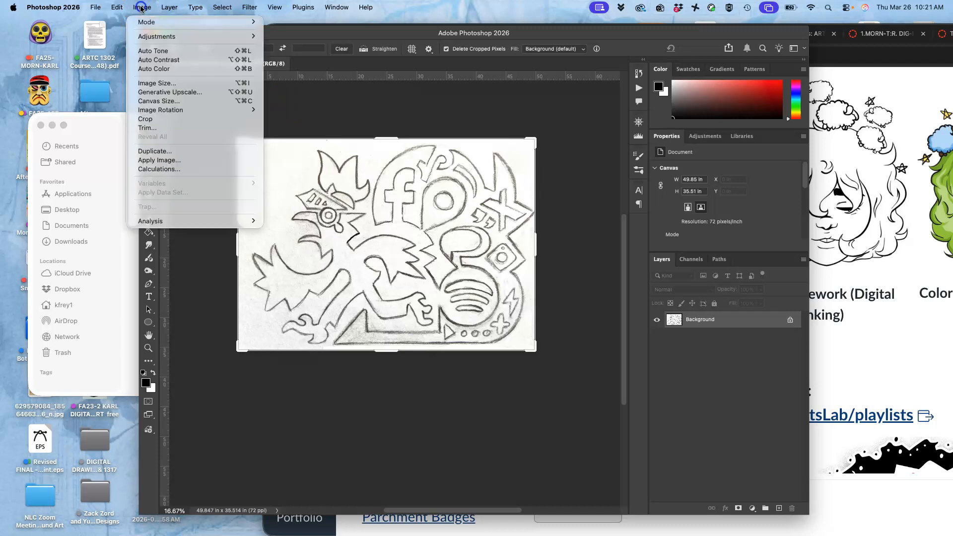
{"action": "left_click", "coordinate": [158, 101]}
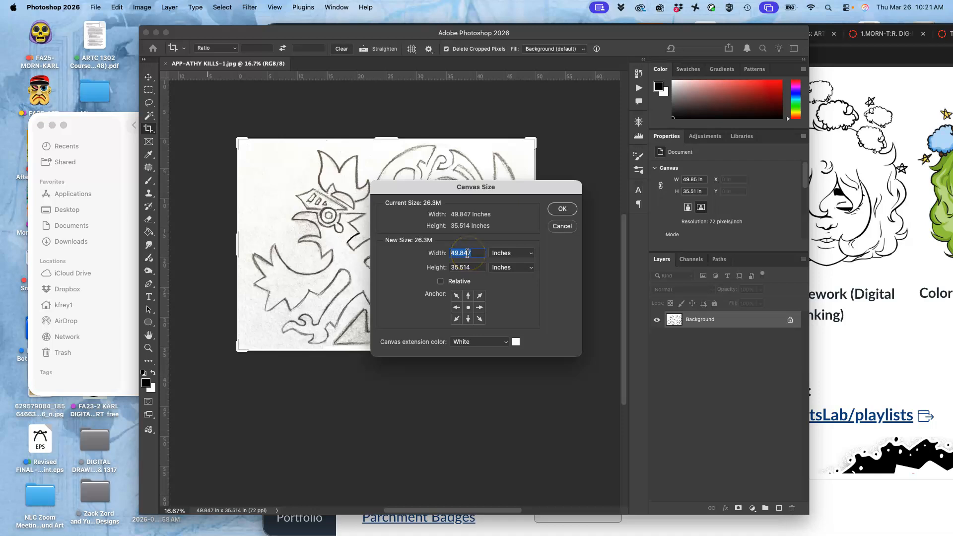
{"action": "type", "text": "60"}
{"action": "left_click", "coordinate": [474, 269]}
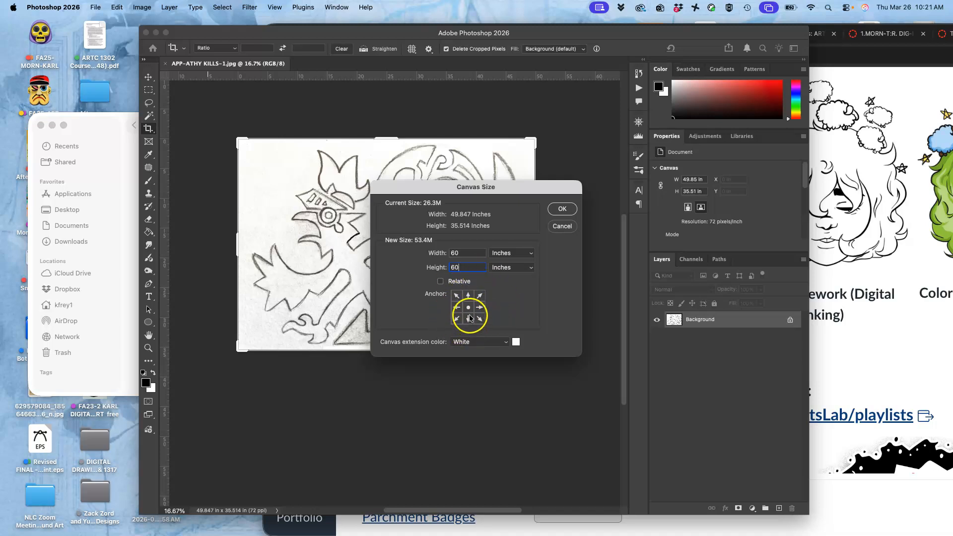
{"action": "left_click", "coordinate": [559, 209]}
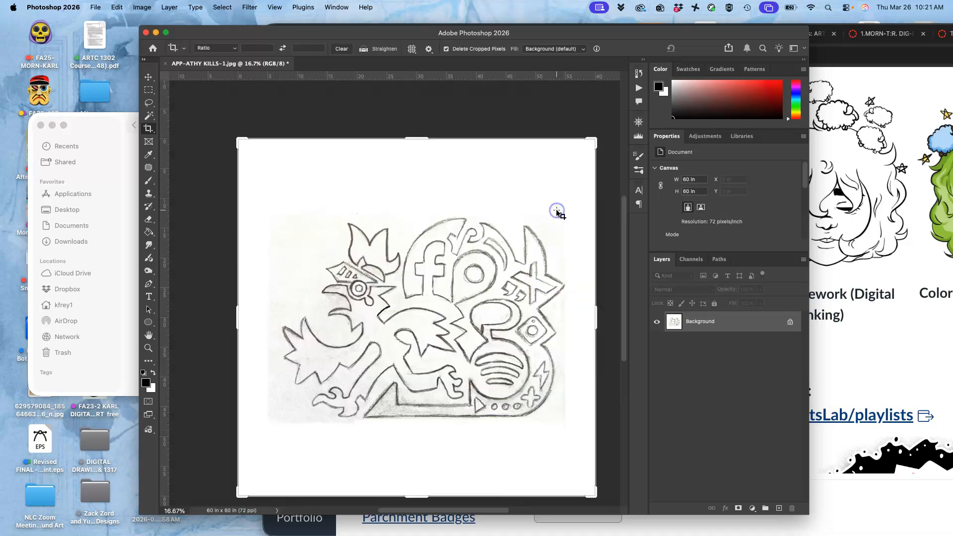
Place a horizontal guide along the sketch's bottom edge, beneath the arrow shape
{"action": "scroll", "coordinate": [531, 245], "scroll_direction": "down", "scroll_amount": 3}
{"action": "scroll", "coordinate": [531, 245], "scroll_direction": "right", "scroll_amount": 3}
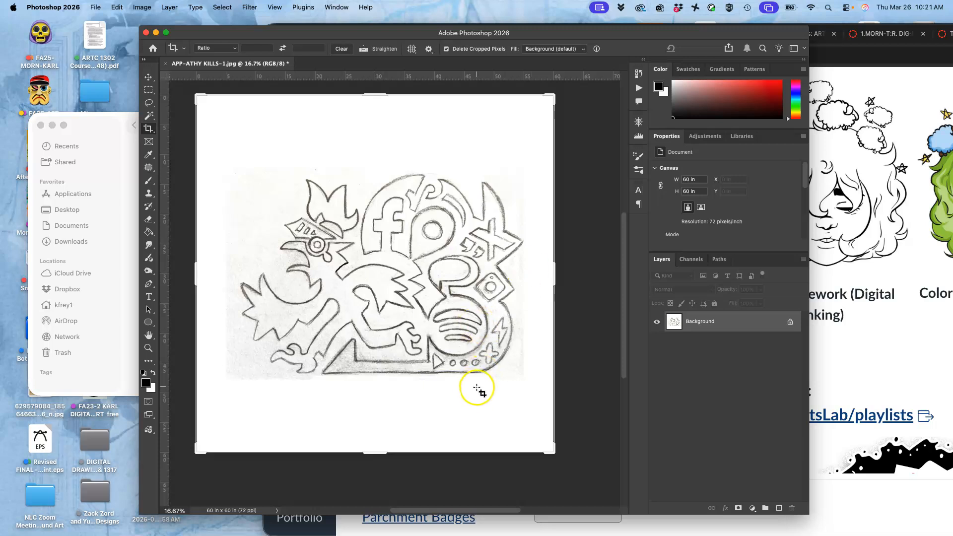
{"action": "left_click_drag", "start_coordinate": [412, 78], "coordinate": [424, 376]}
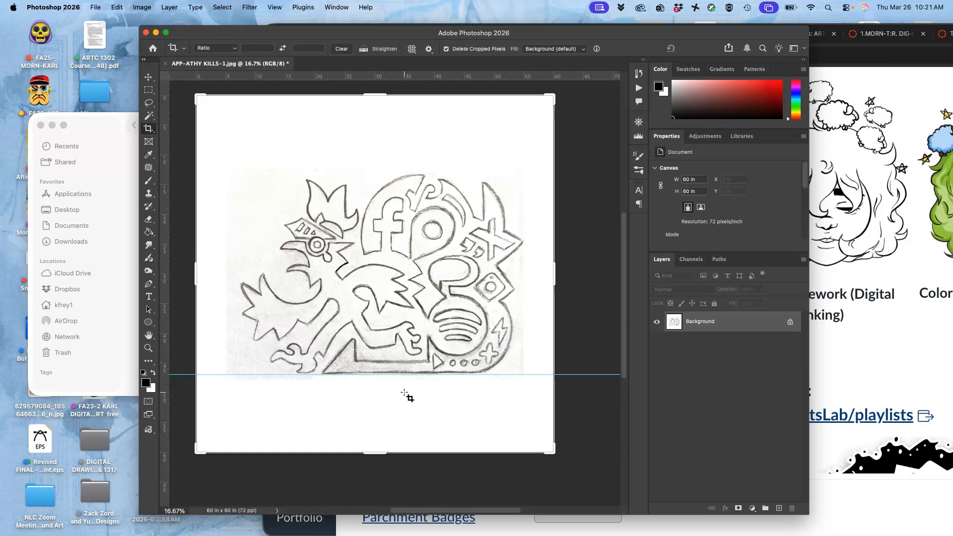
Lasso the half-arrow shape at the base of the sketch and copy it to a new layer
{"action": "left_click", "coordinate": [149, 103]}
{"action": "mouse_move", "coordinate": [449, 356]}
{"action": "left_mouse_down"}
{"action": "mouse_move", "coordinate": [347, 362]}
{"action": "mouse_move", "coordinate": [325, 377]}
{"action": "left_mouse_up"}
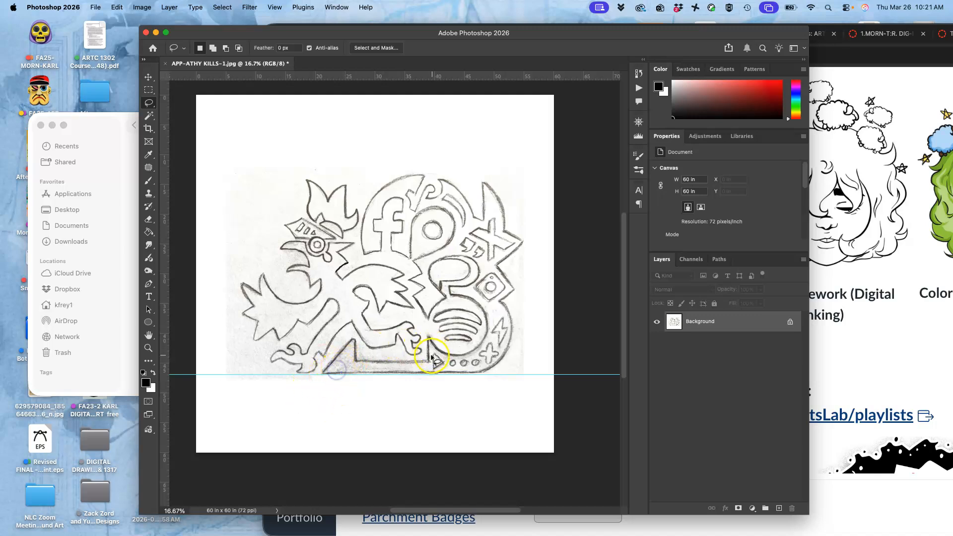
{"action": "left_click_drag", "start_coordinate": [421, 356], "coordinate": [366, 358]}
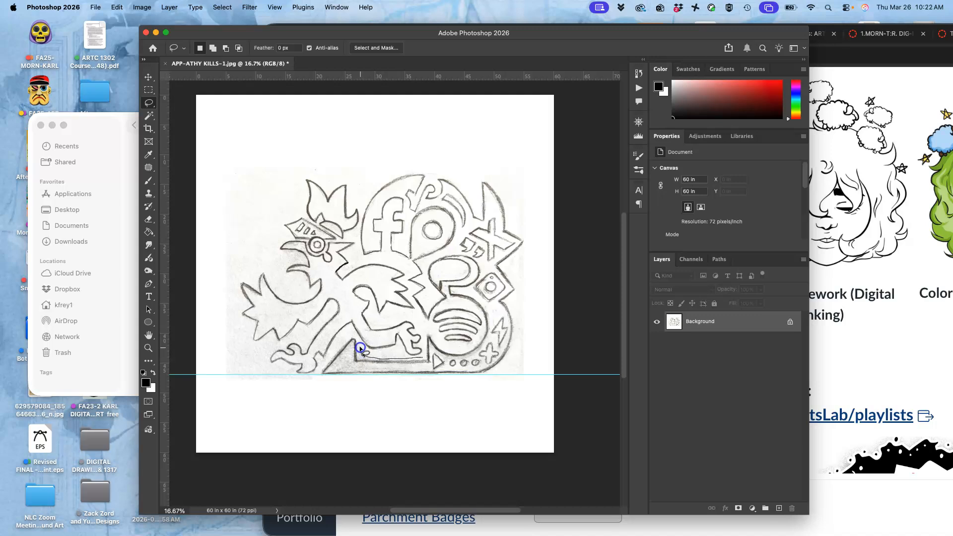
{"action": "mouse_move", "coordinate": [316, 383]}
{"action": "left_mouse_down"}
{"action": "mouse_move", "coordinate": [424, 395]}
{"action": "mouse_move", "coordinate": [422, 358]}
{"action": "left_mouse_up"}
{"action": "key", "text": "super+j"}
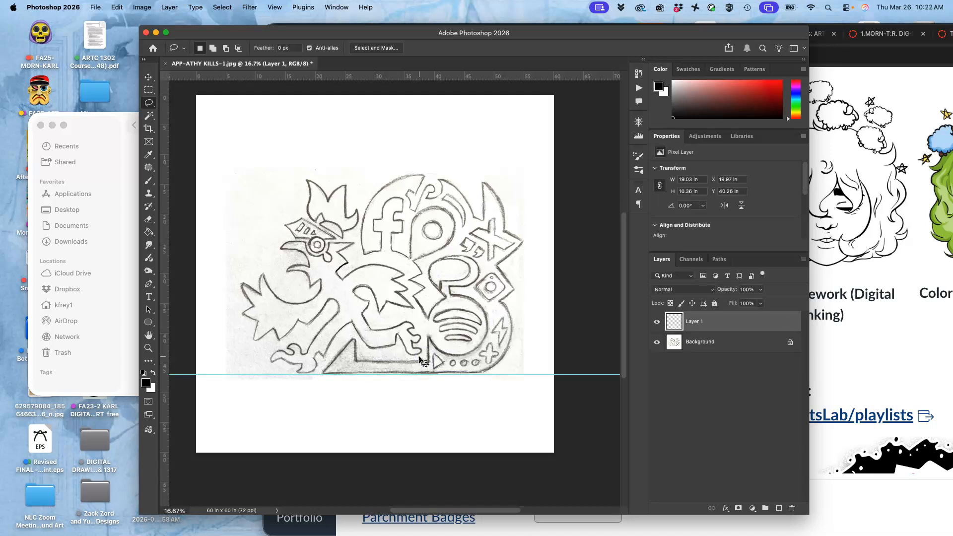
Flip the half-arrow copy vertically directly beneath the original and set its layer's blend mode to Multiply
{"action": "key", "text": "super+t"}
{"action": "right_click", "coordinate": [371, 355]}
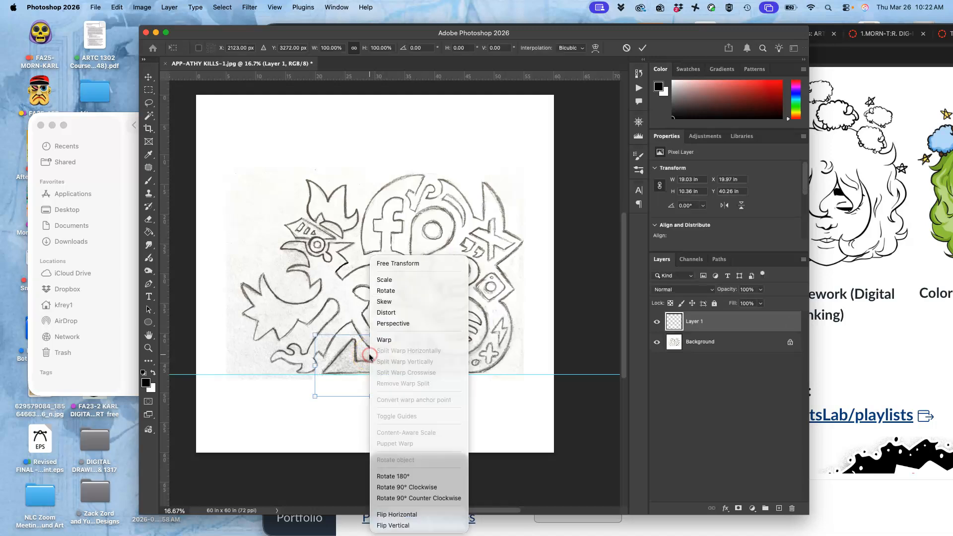
{"action": "left_click", "coordinate": [403, 525]}
{"action": "left_click_drag", "start_coordinate": [382, 366], "coordinate": [382, 381]}
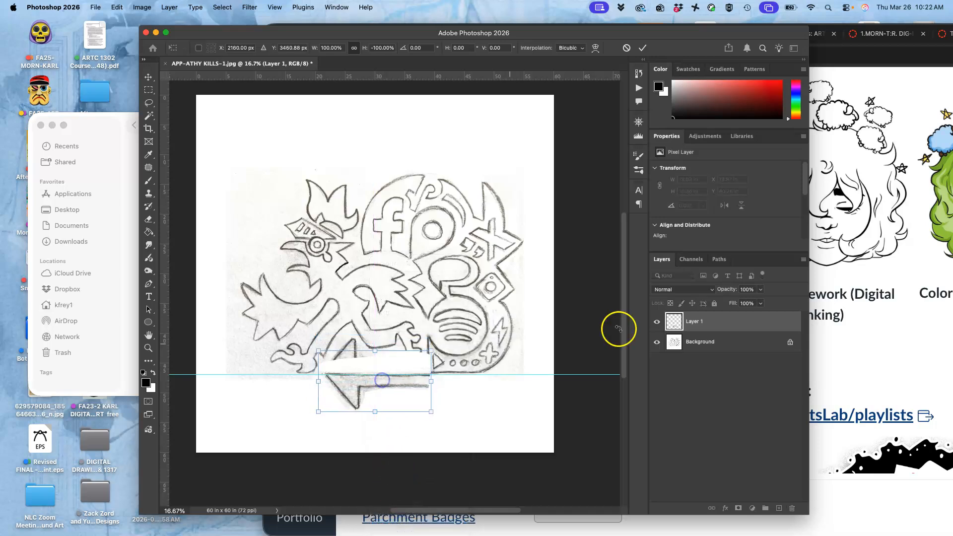
{"action": "key", "text": "Return"}
{"action": "left_click", "coordinate": [680, 295]}
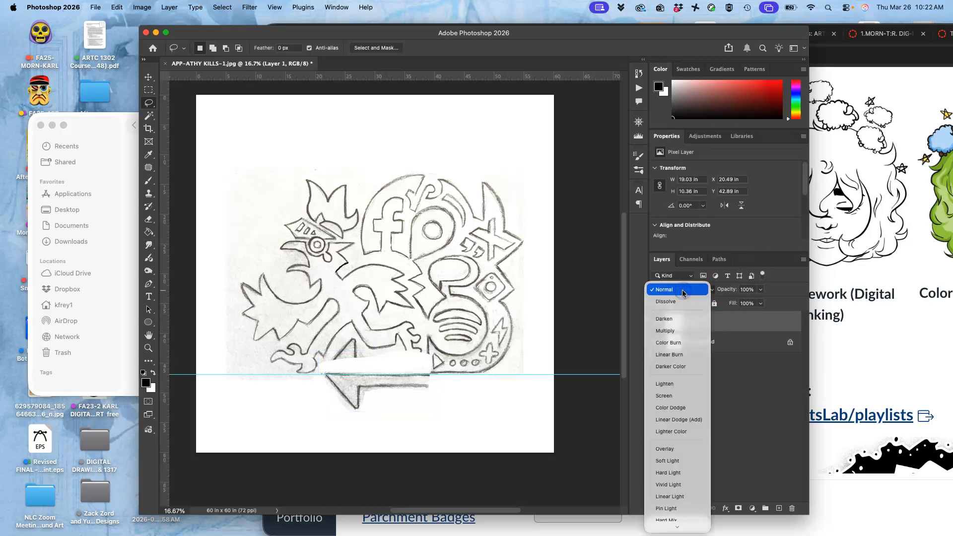
{"action": "left_click", "coordinate": [680, 330]}
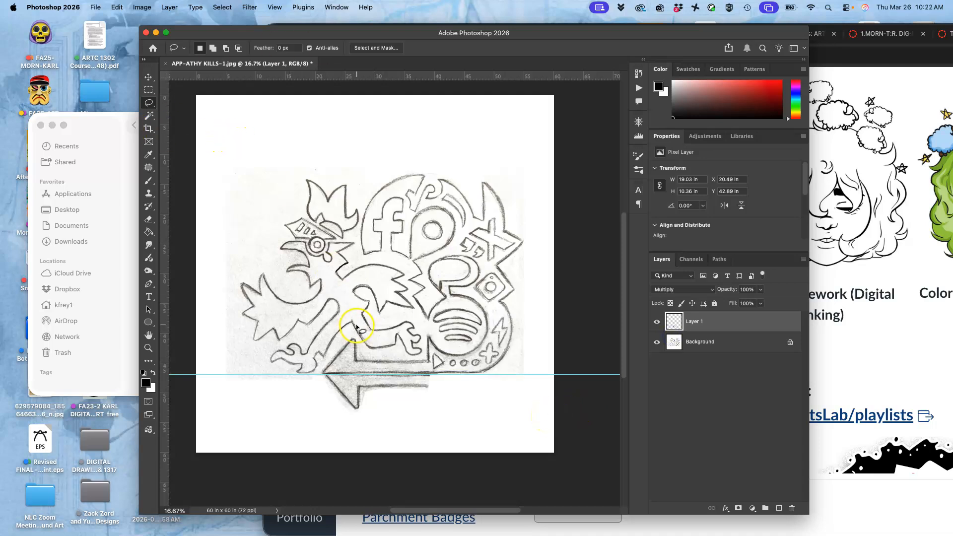
On a new layer, brush a curve at 62% opacity from the flipped arrow's shaft up around the figure's lower-right edge
{"action": "left_click", "coordinate": [148, 180]}
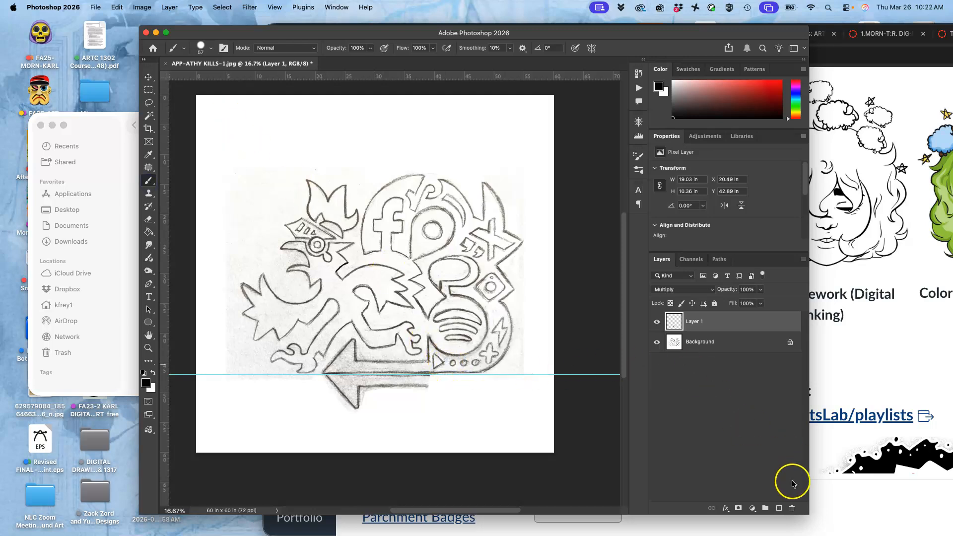
{"action": "left_click", "coordinate": [779, 507]}
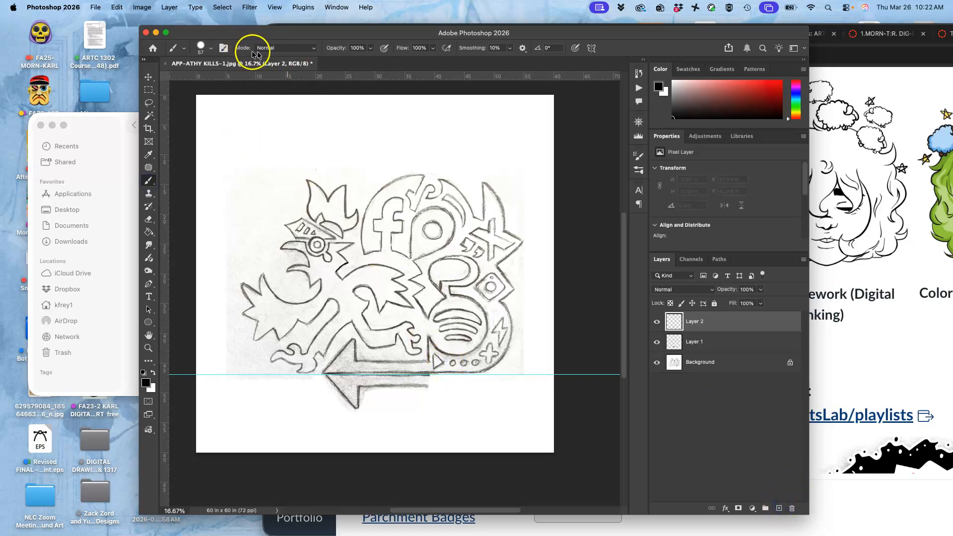
{"action": "left_click", "coordinate": [370, 48]}
{"action": "left_click_drag", "start_coordinate": [373, 59], "coordinate": [353, 59]}
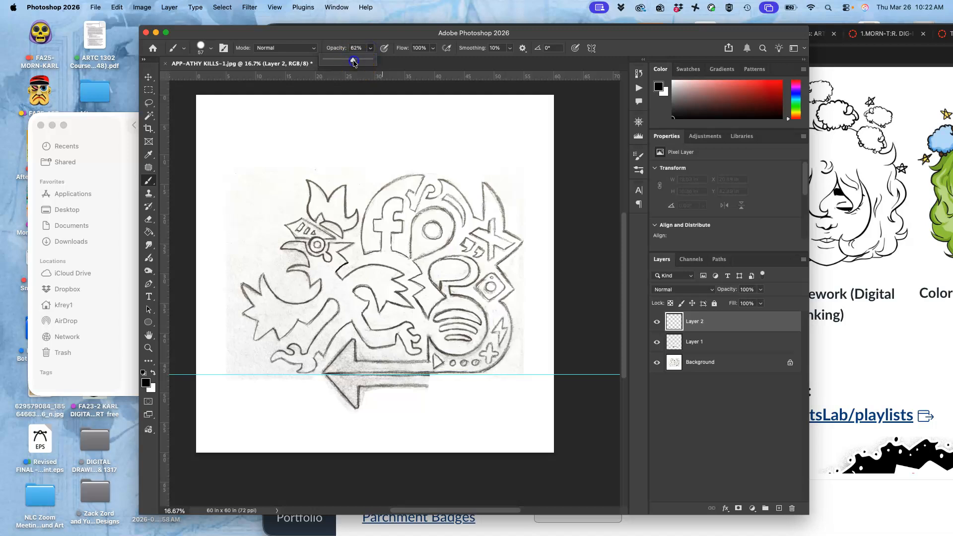
{"action": "left_click_drag", "start_coordinate": [428, 386], "coordinate": [446, 385]}
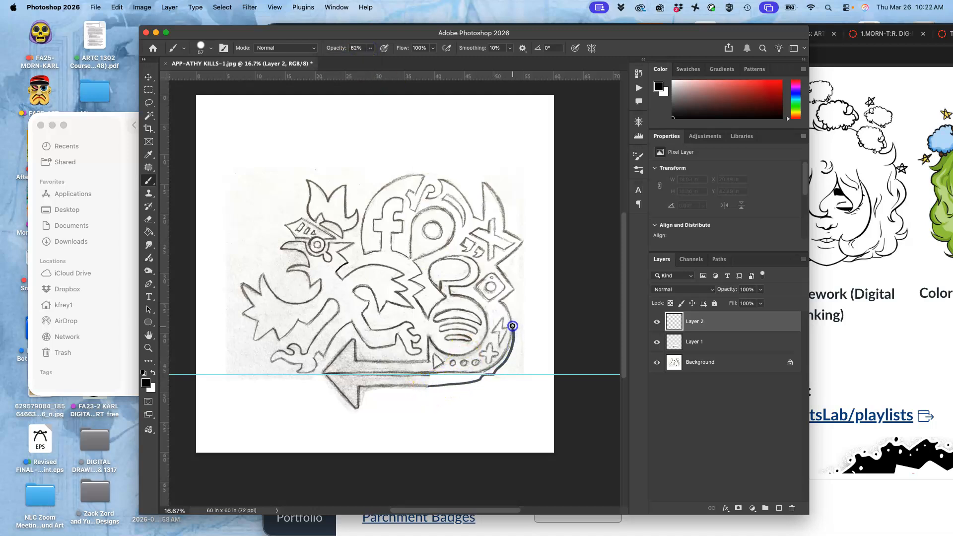
{"action": "left_click_drag", "start_coordinate": [506, 308], "coordinate": [501, 301]}
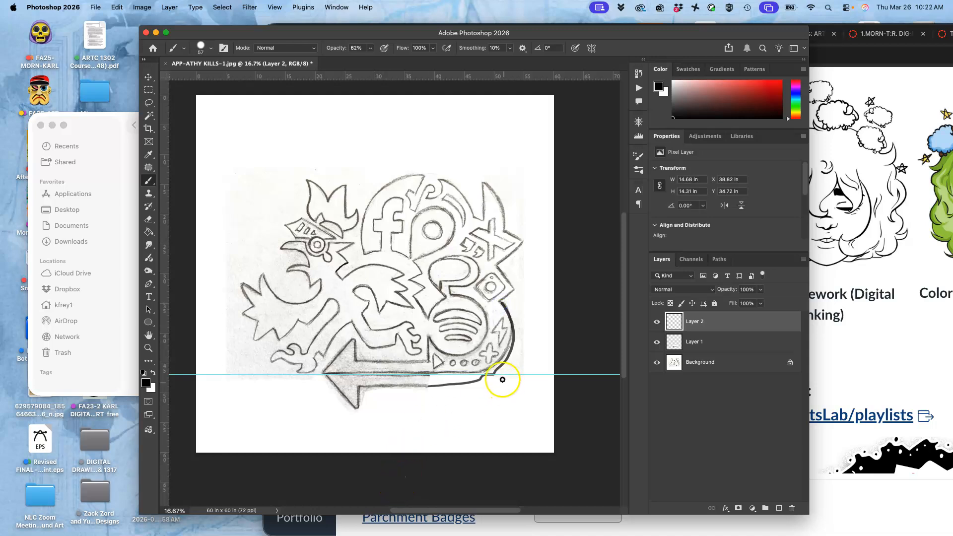
Hide the guides and redraw the brushed curve between the figure's lower-right edge and the flipped arrow's shaft
{"action": "key", "text": "super+semicolon"}
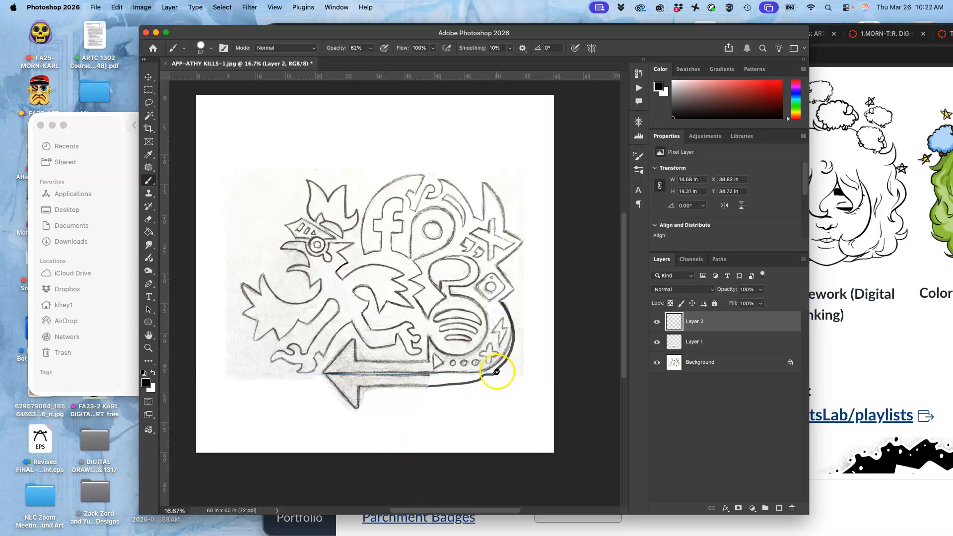
{"action": "key", "text": "super+z"}
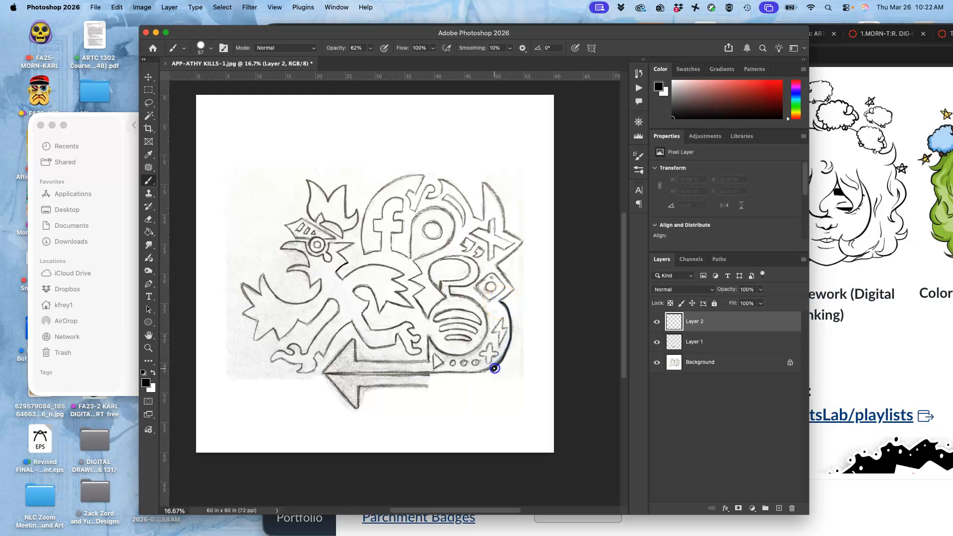
{"action": "left_click_drag", "start_coordinate": [428, 386], "coordinate": [428, 386]}
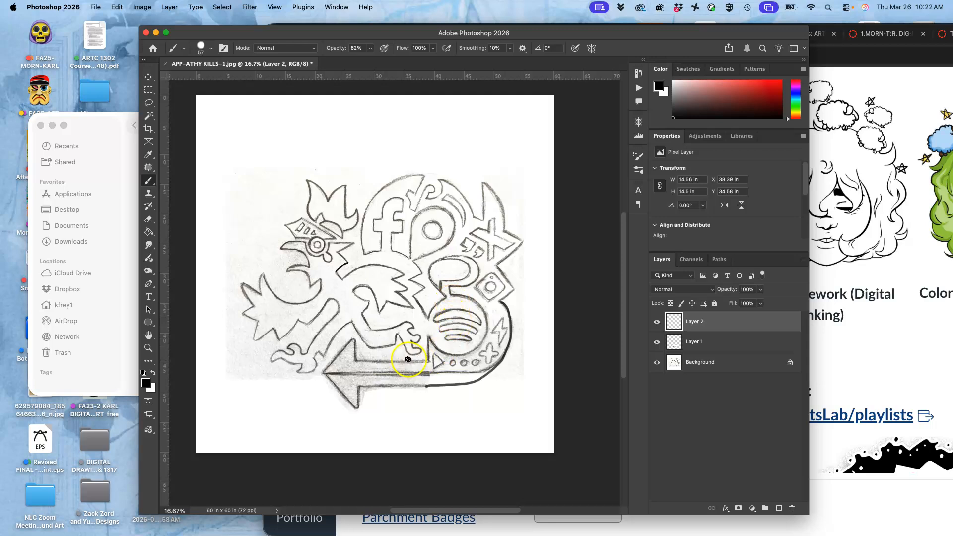
Merge the flipped arrow and brushed curve layers into one layer and set its blend mode to Multiply
{"action": "left_click", "coordinate": [656, 342]}
{"action": "left_click", "coordinate": [658, 321]}
{"action": "left_click", "coordinate": [656, 321]}
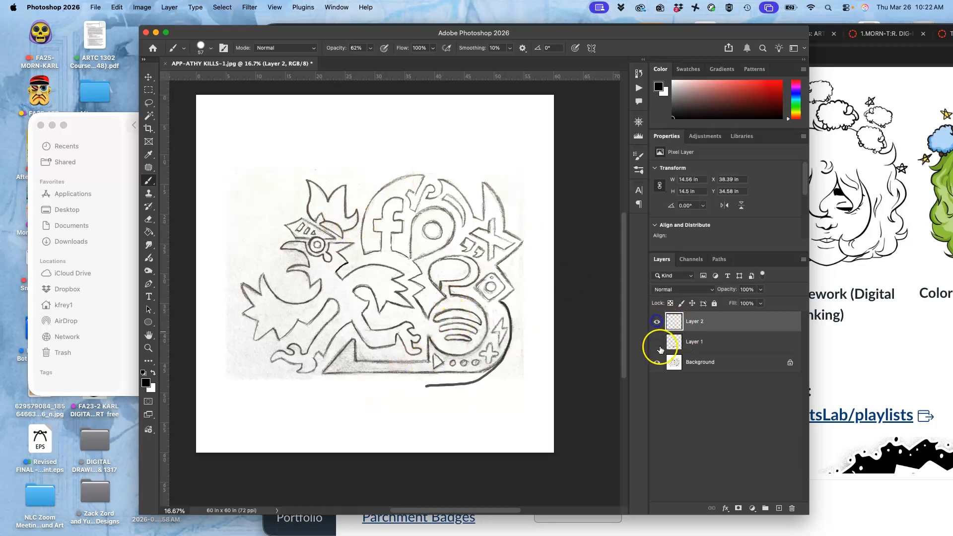
{"action": "left_click", "coordinate": [656, 341]}
{"action": "left_click", "coordinate": [703, 342], "text": "shift"}
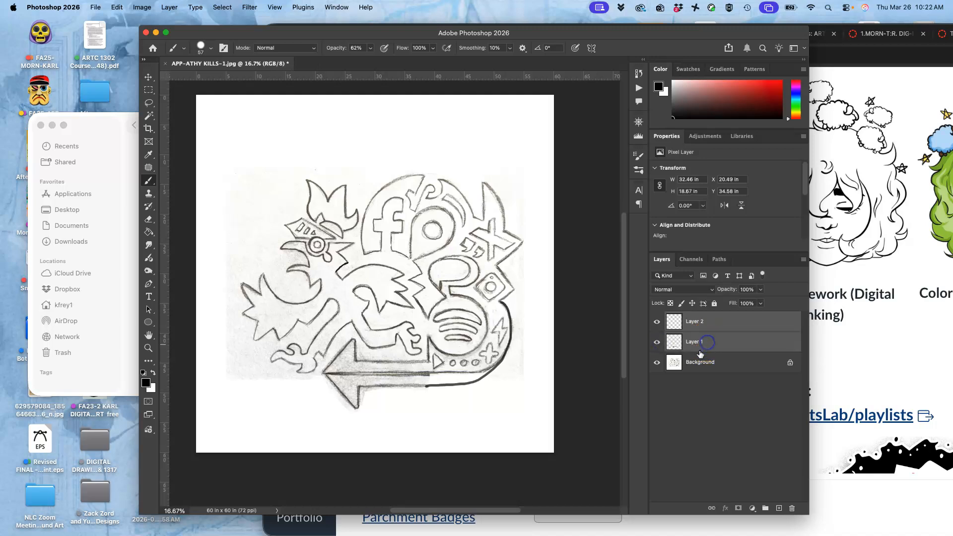
{"action": "key", "text": "super+e"}
{"action": "left_click", "coordinate": [681, 290]}
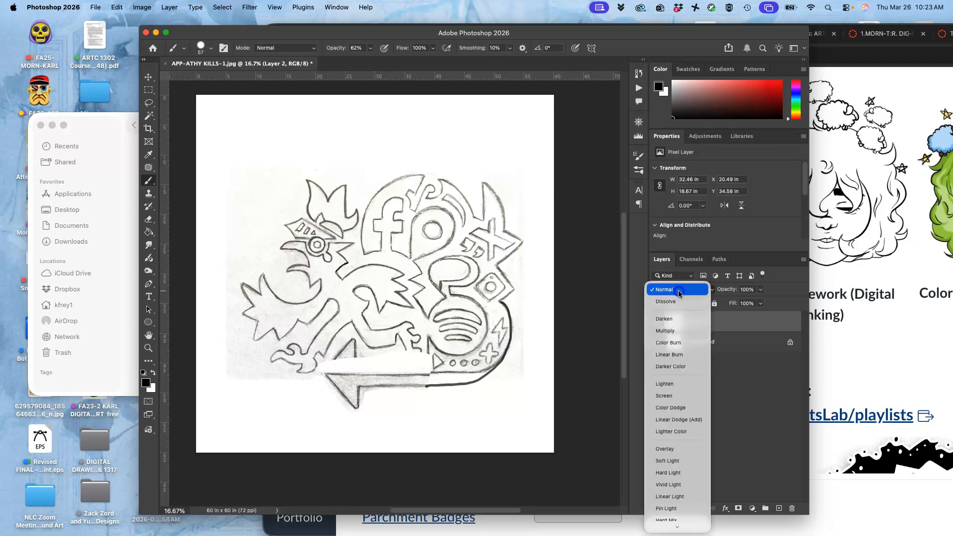
{"action": "left_click", "coordinate": [670, 331]}
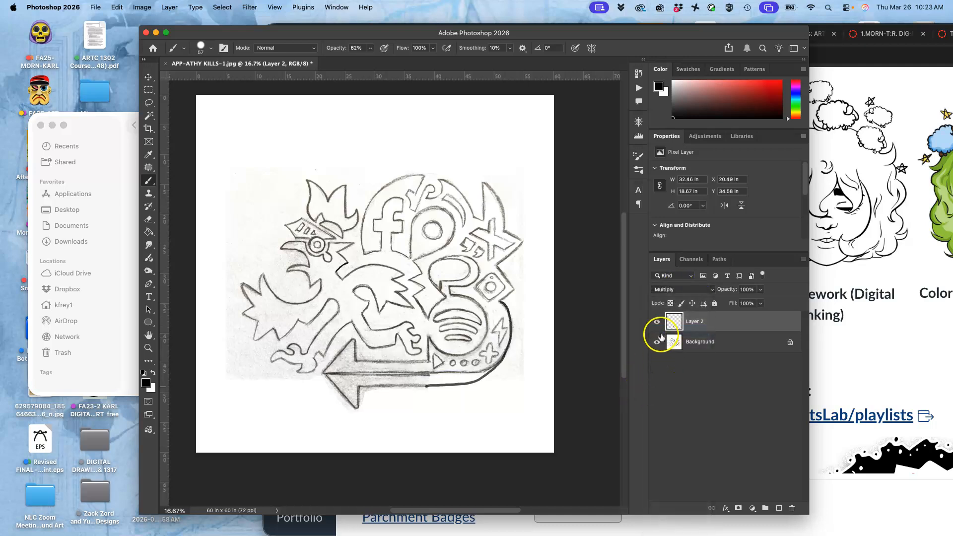
Compare the sketch with and without the flipped arrow layer, and merge that layer into the background
{"action": "left_click", "coordinate": [657, 322]}
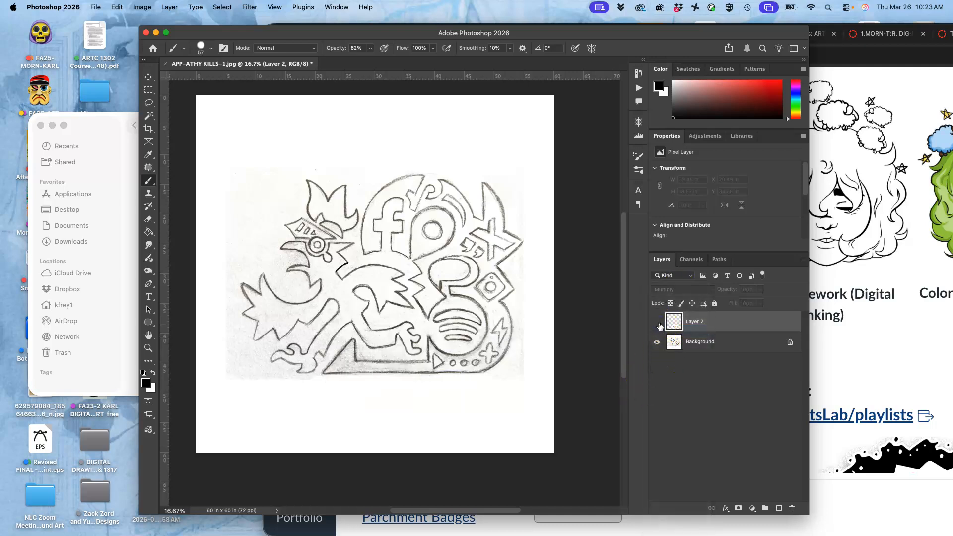
{"action": "left_click", "coordinate": [656, 323]}
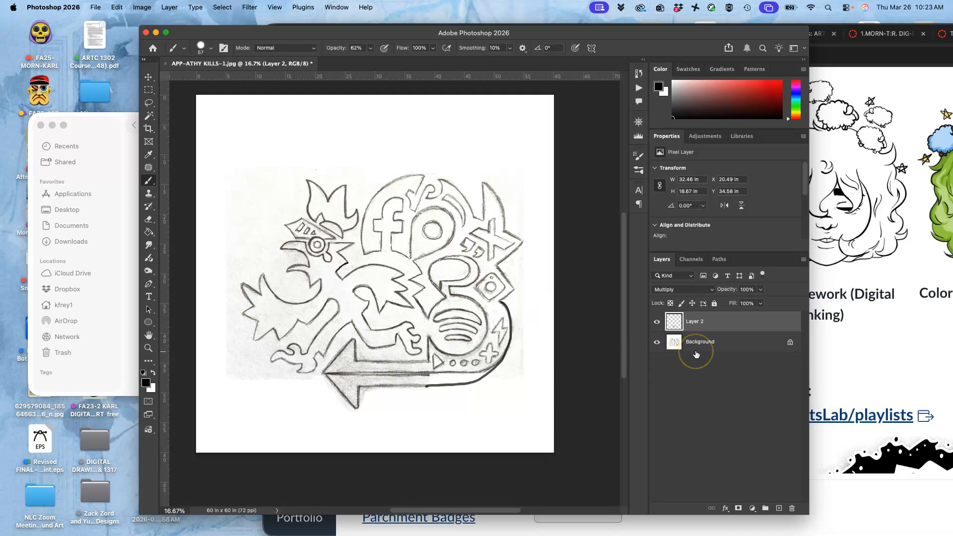
{"action": "key", "text": "BackSpace"}
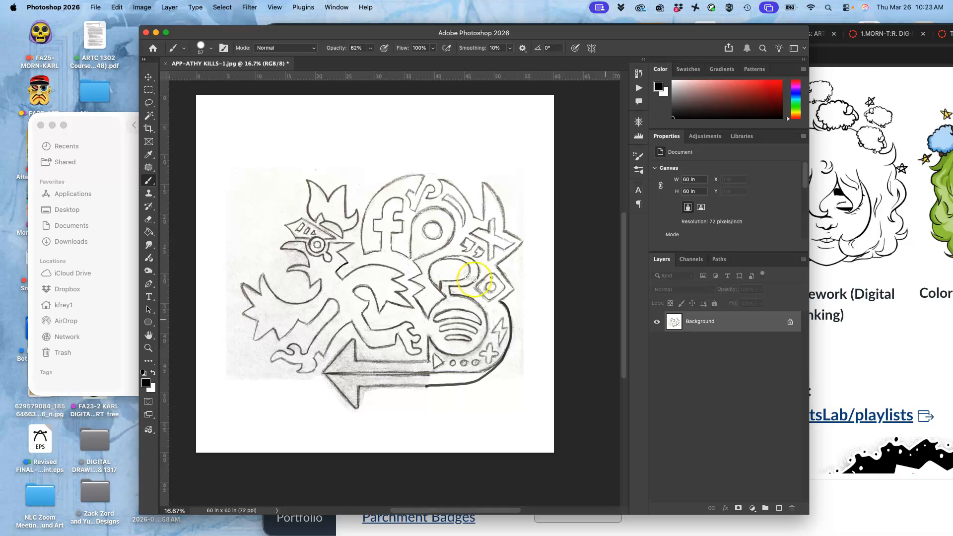
Duplicate the background layer and rotate the copy about 9 degrees counterclockwise so the arrow tilts down toward its tip
{"action": "scroll", "coordinate": [447, 223], "scroll_direction": "up", "scroll_amount": 5}
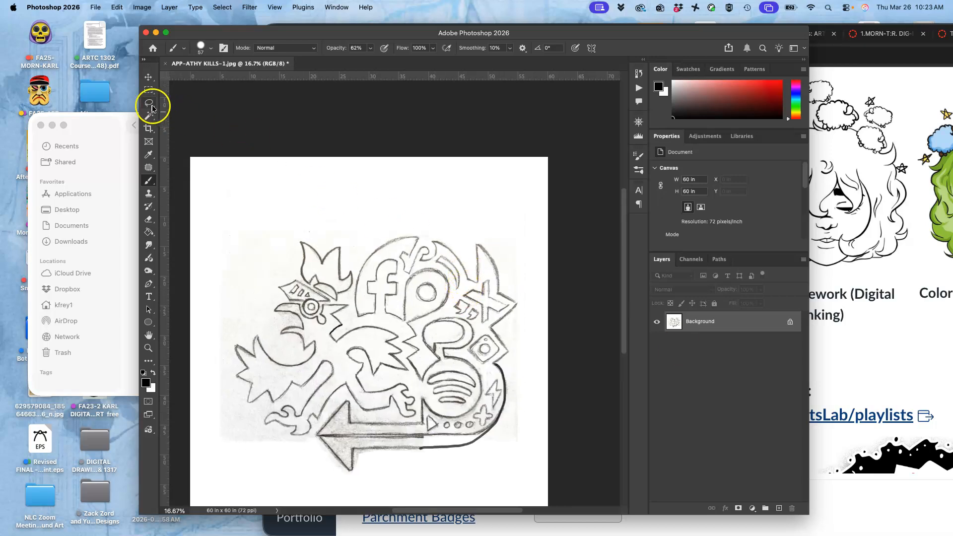
{"action": "left_click", "coordinate": [148, 78]}
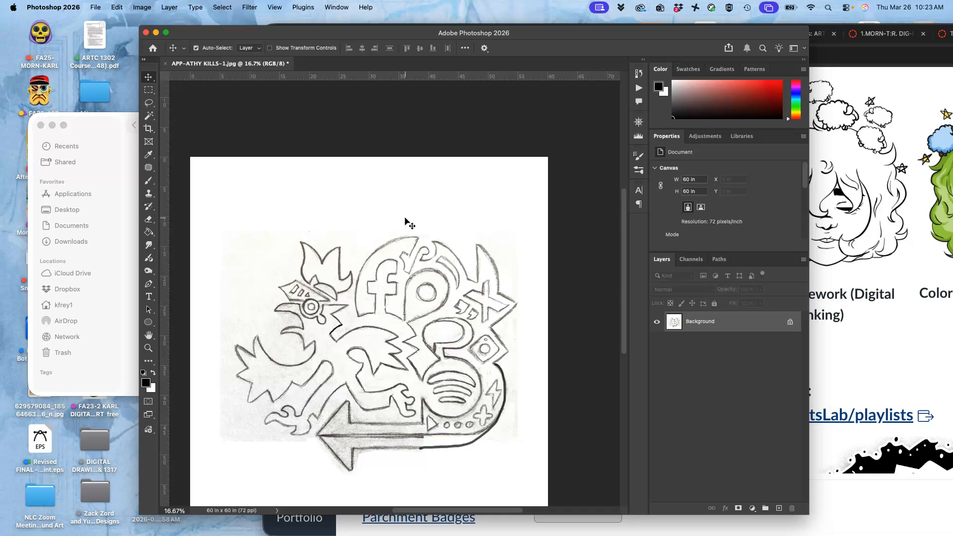
{"action": "key", "text": "ctrl+j"}
{"action": "key", "text": "ctrl+t"}
{"action": "left_click", "coordinate": [511, 122]}
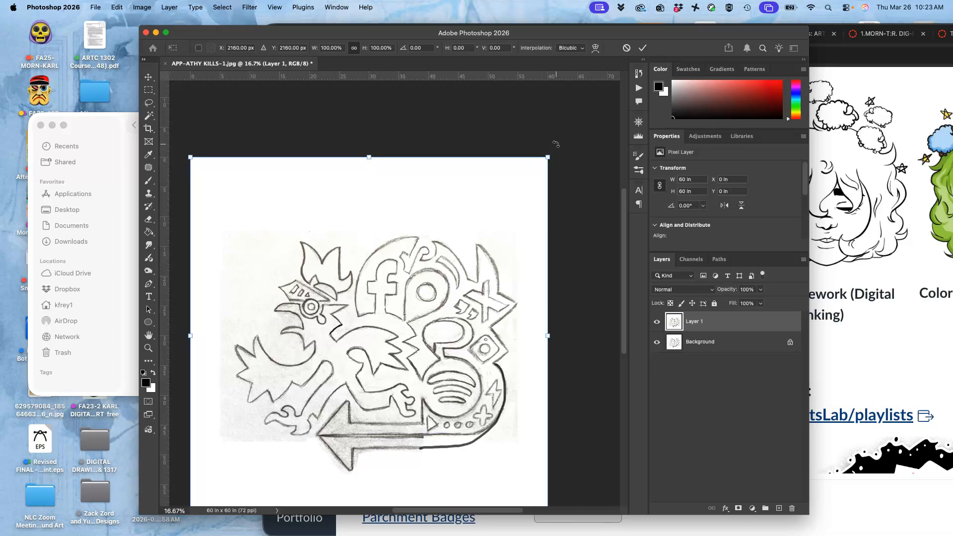
{"action": "left_click_drag", "start_coordinate": [555, 145], "coordinate": [470, 133]}
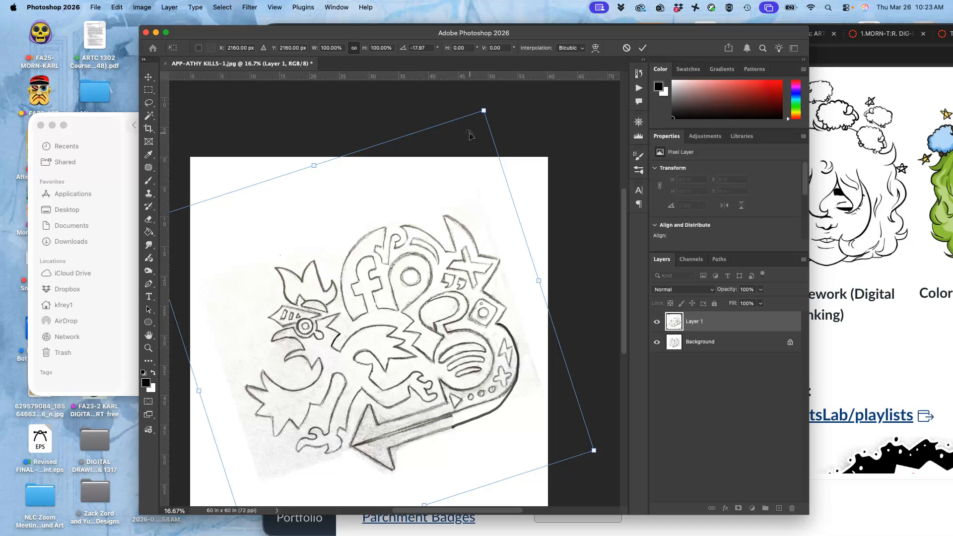
{"action": "scroll", "coordinate": [488, 201], "scroll_direction": "down", "scroll_amount": 3}
{"action": "scroll", "coordinate": [487, 200], "scroll_direction": "up", "scroll_amount": 2}
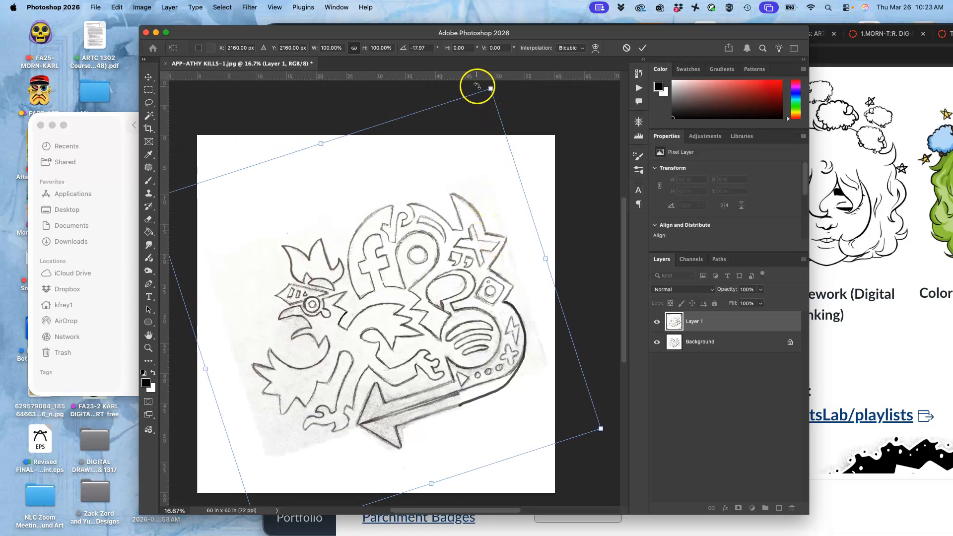
{"action": "left_click_drag", "start_coordinate": [476, 87], "coordinate": [438, 219]}
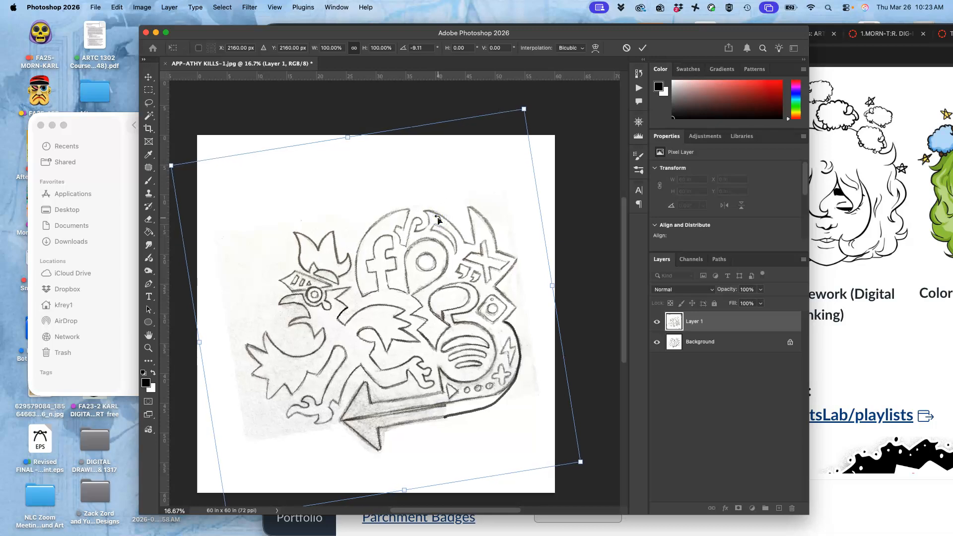
{"action": "key", "text": "Return"}
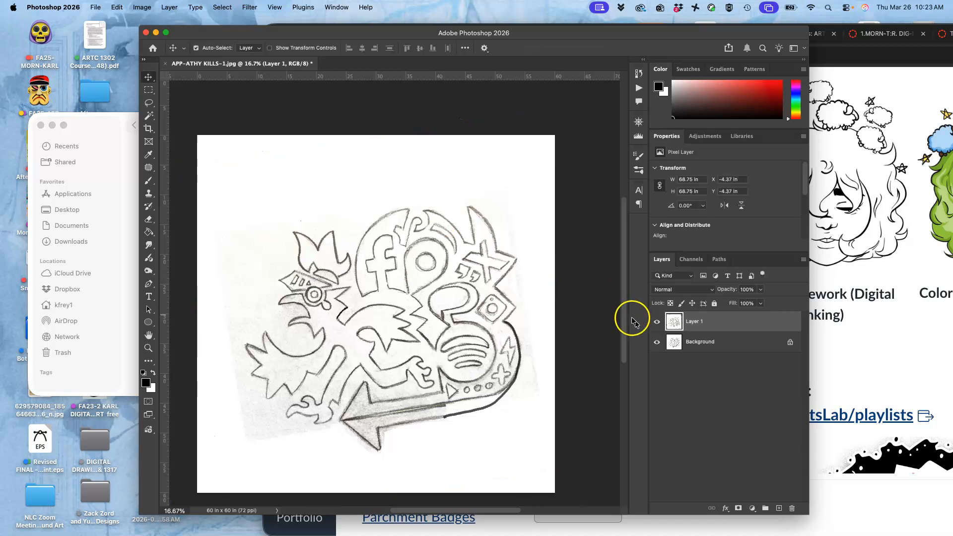
Compare the rotated copy with the unrotated sketch by toggling the copy's visibility
{"action": "left_click", "coordinate": [656, 322]}
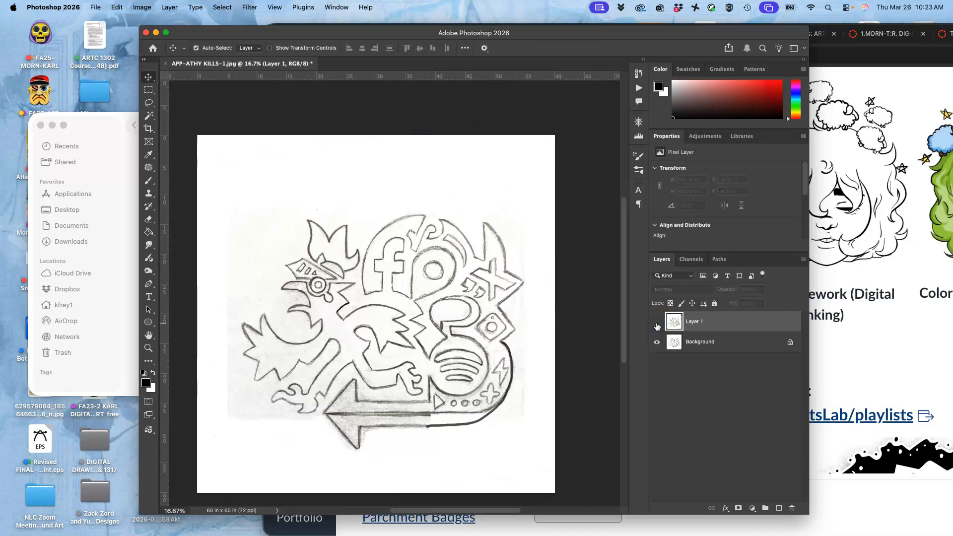
{"action": "left_click", "coordinate": [656, 322]}
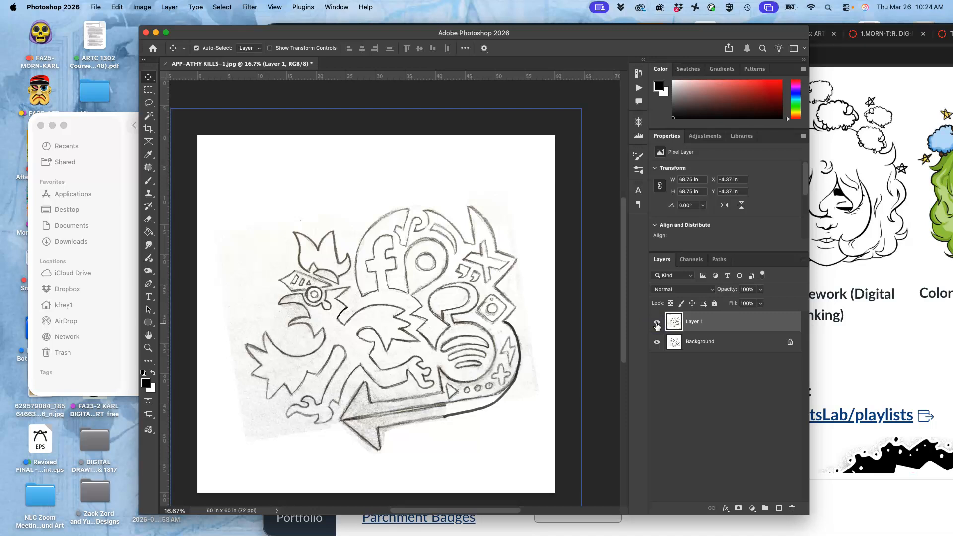
{"action": "left_click", "coordinate": [656, 323]}
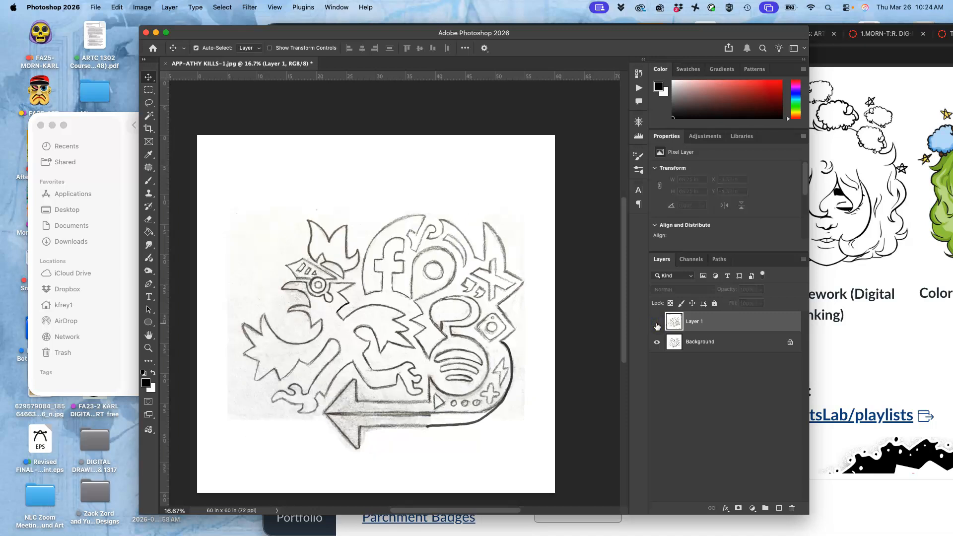
{"action": "left_click", "coordinate": [656, 324]}
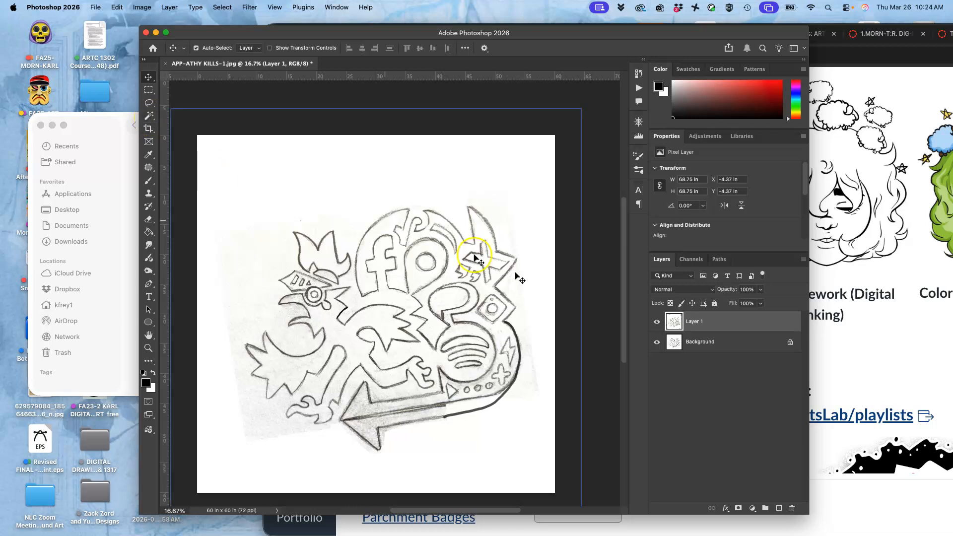
On a new layer, brush a pointed spike about 6.9 in wide and 4.1 in tall on the underside of the arrow's shaft
{"action": "left_click", "coordinate": [777, 507]}
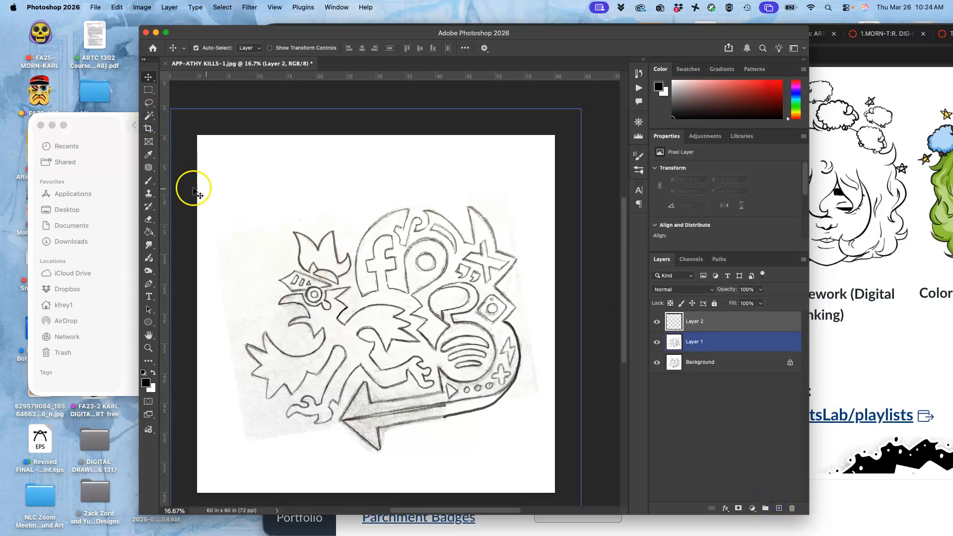
{"action": "left_click", "coordinate": [147, 180]}
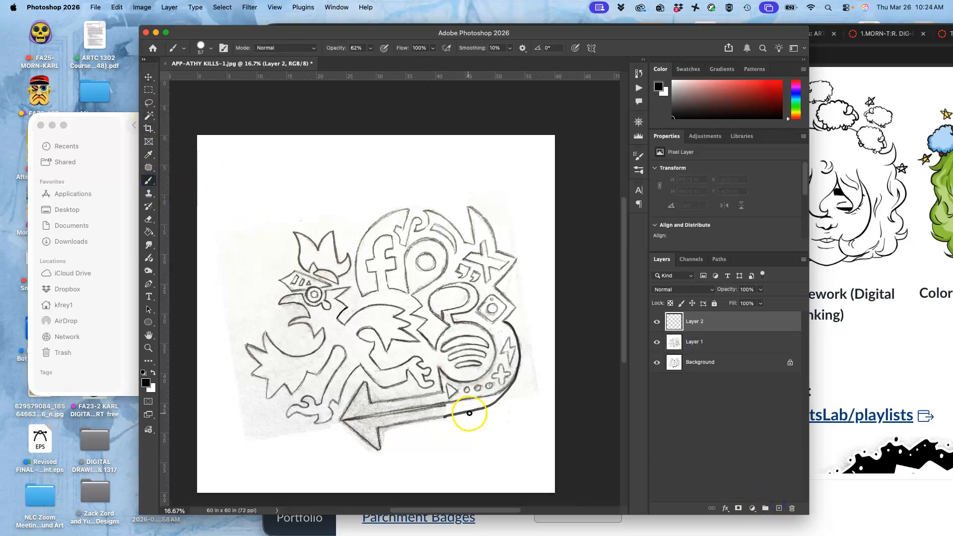
{"action": "mouse_move", "coordinate": [472, 412]}
{"action": "left_mouse_down"}
{"action": "mouse_move", "coordinate": [488, 437]}
{"action": "mouse_move", "coordinate": [524, 393]}
{"action": "left_mouse_up"}
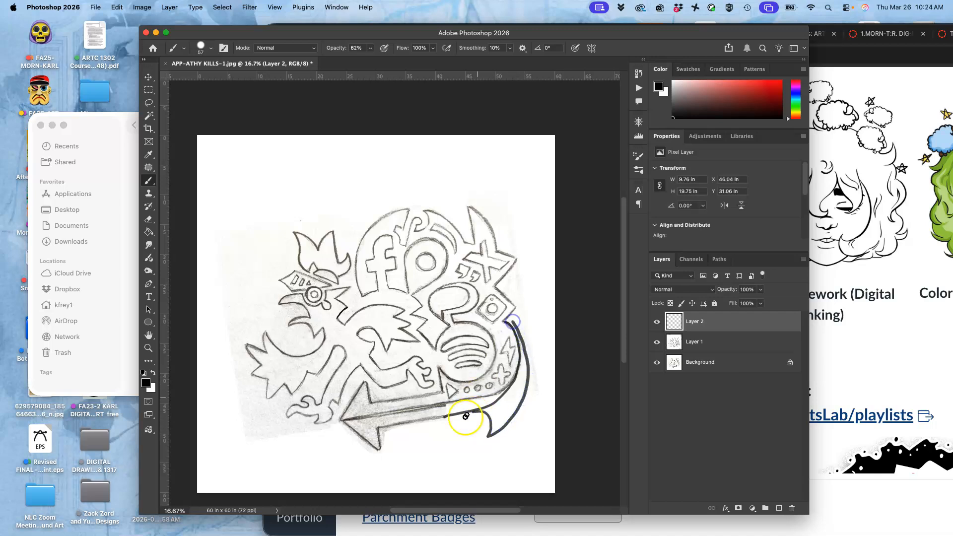
{"action": "key", "text": "ctrl+z"}
{"action": "left_click_drag", "start_coordinate": [452, 418], "coordinate": [415, 423]}
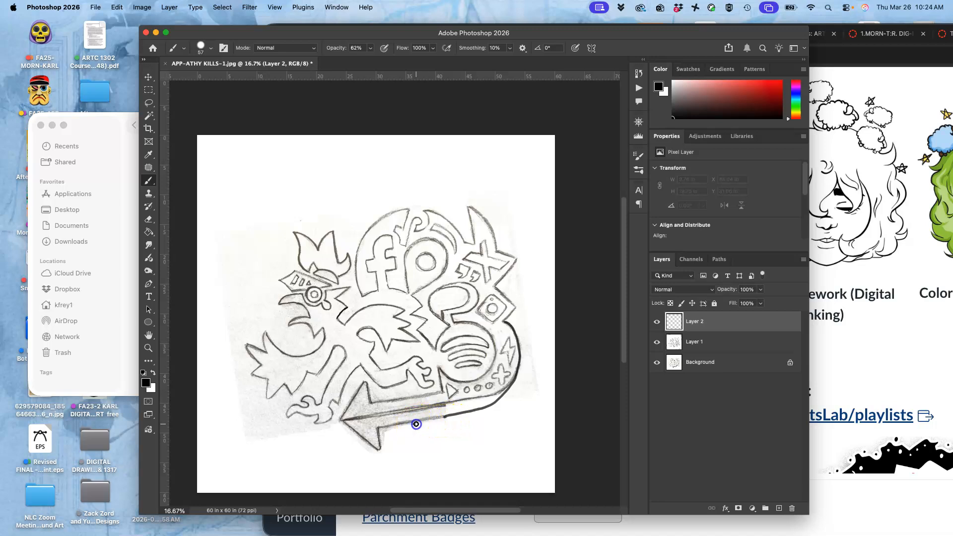
{"action": "key", "text": "ctrl+z"}
{"action": "left_click", "coordinate": [454, 462]}
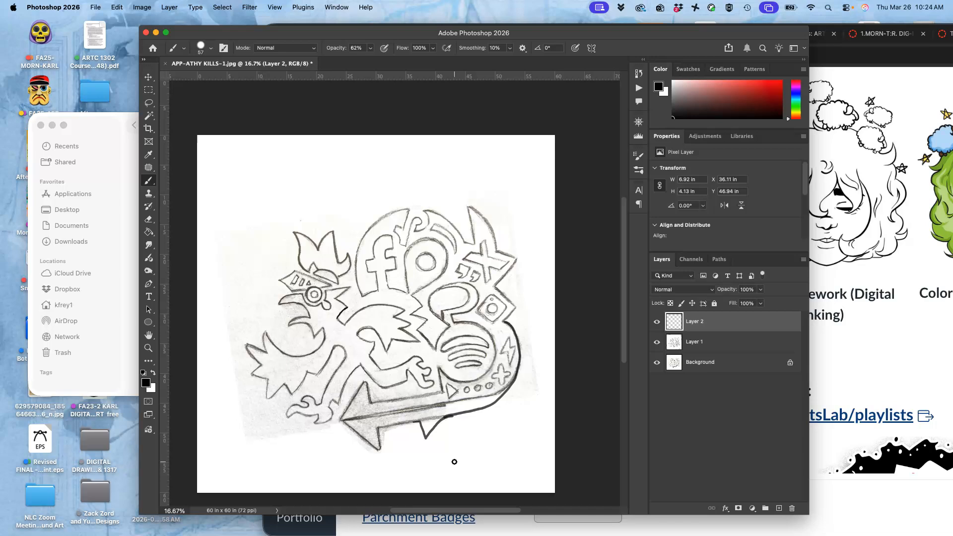
{"action": "key", "text": "super+z"}
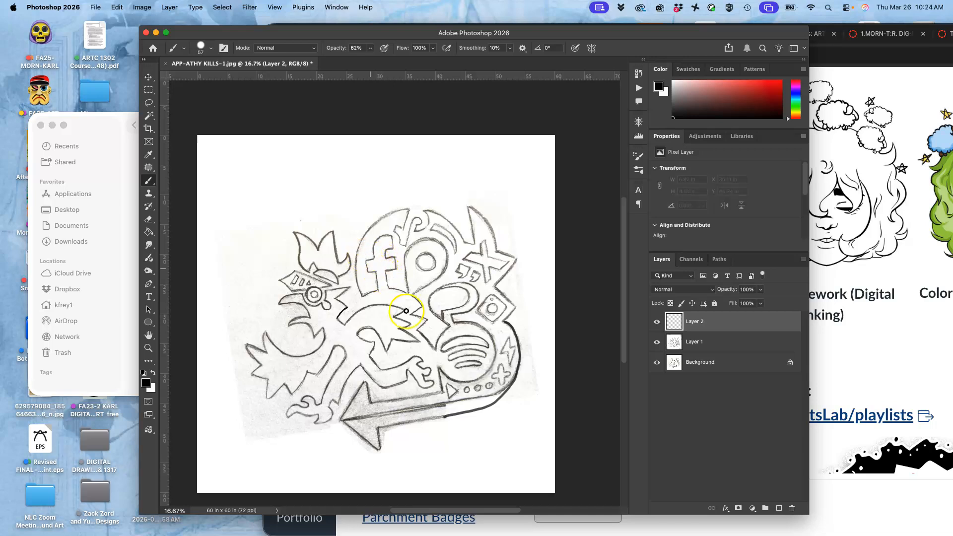
{"action": "mouse_move", "coordinate": [427, 410]}
{"action": "left_mouse_down"}
{"action": "mouse_move", "coordinate": [425, 437]}
{"action": "mouse_move", "coordinate": [422, 424]}
{"action": "mouse_move", "coordinate": [432, 431]}
{"action": "left_mouse_up"}
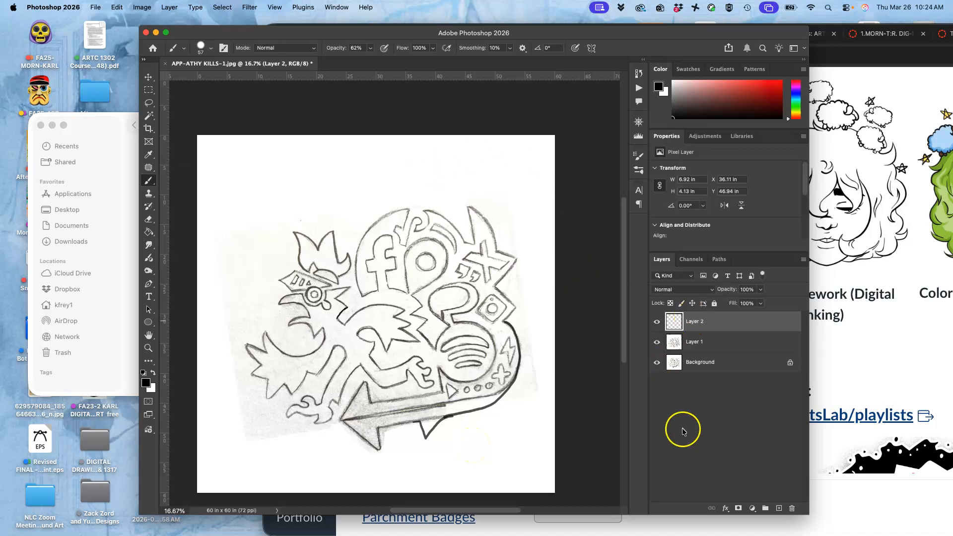
Flatten the image and clean up the sketch with Levels, setting the input black point to 38 and white point to 218
{"action": "left_click", "coordinate": [169, 7]}
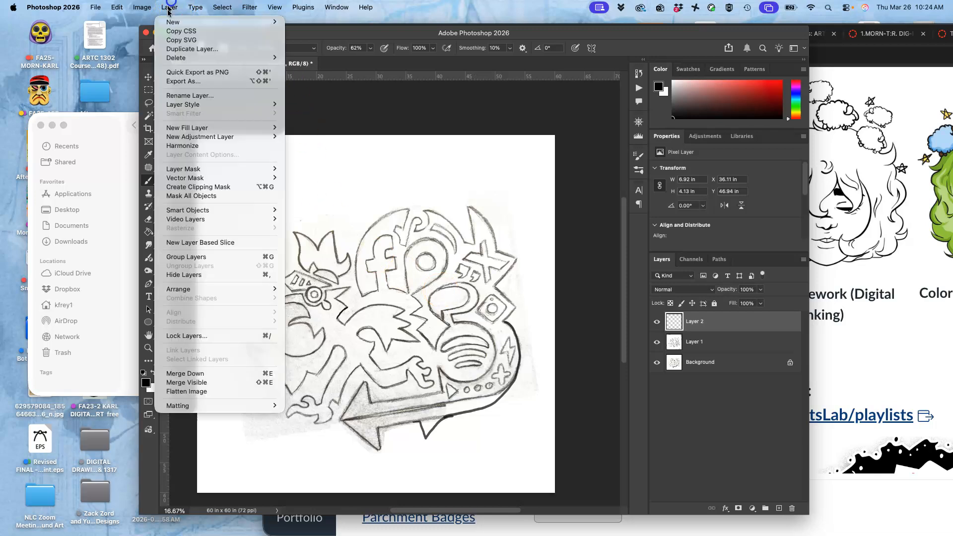
{"action": "left_click", "coordinate": [204, 391]}
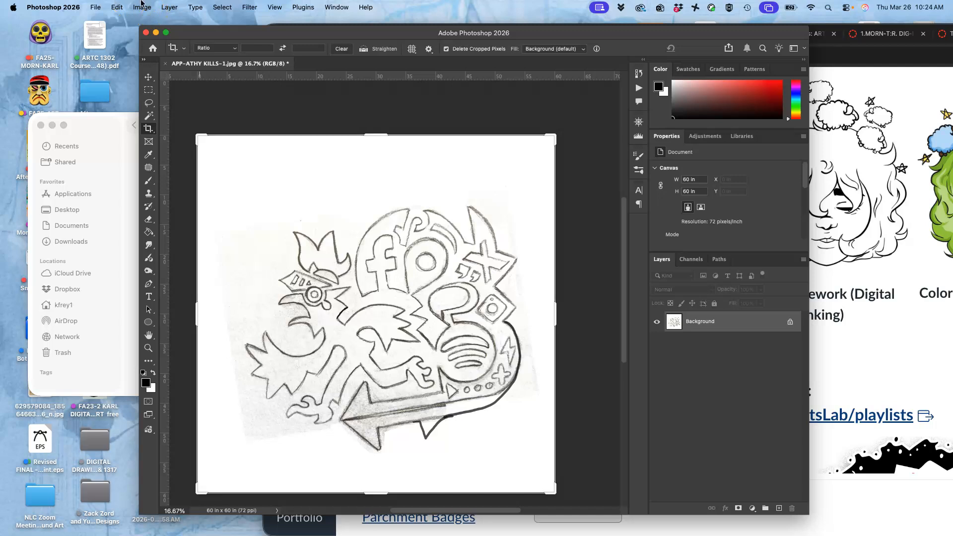
{"action": "left_click", "coordinate": [142, 7]}
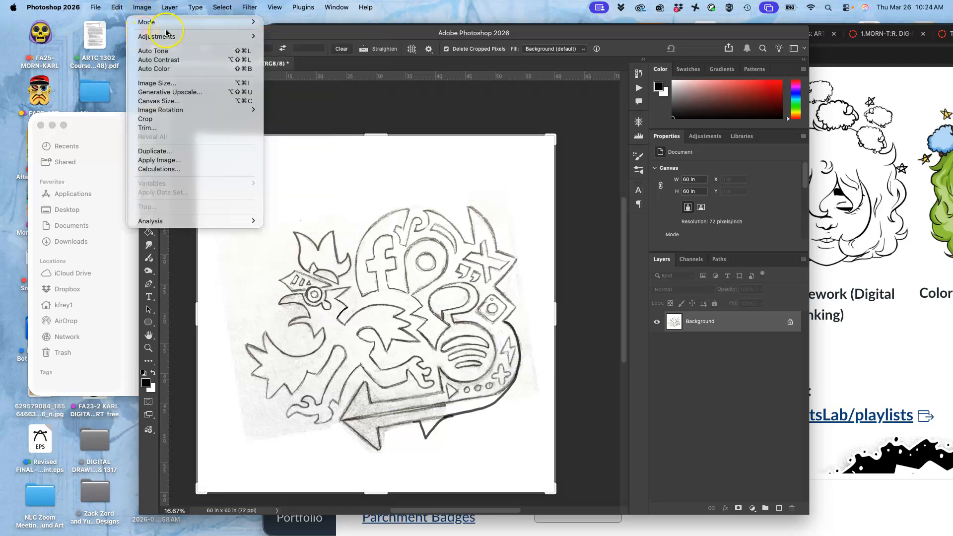
{"action": "mouse_move", "coordinate": [252, 35]}
{"action": "left_click", "coordinate": [286, 45]}
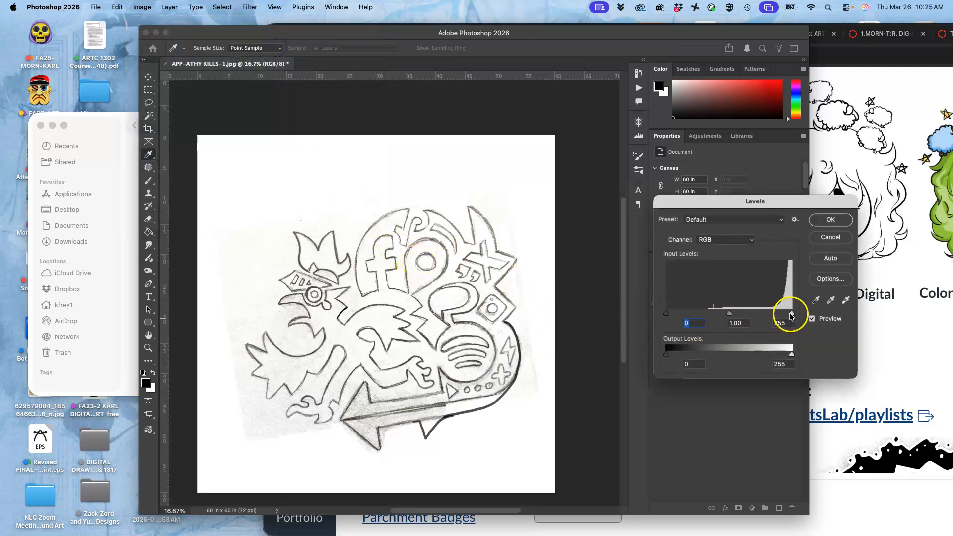
{"action": "left_click_drag", "start_coordinate": [791, 313], "coordinate": [777, 315]}
{"action": "left_click_drag", "start_coordinate": [666, 312], "coordinate": [685, 313]}
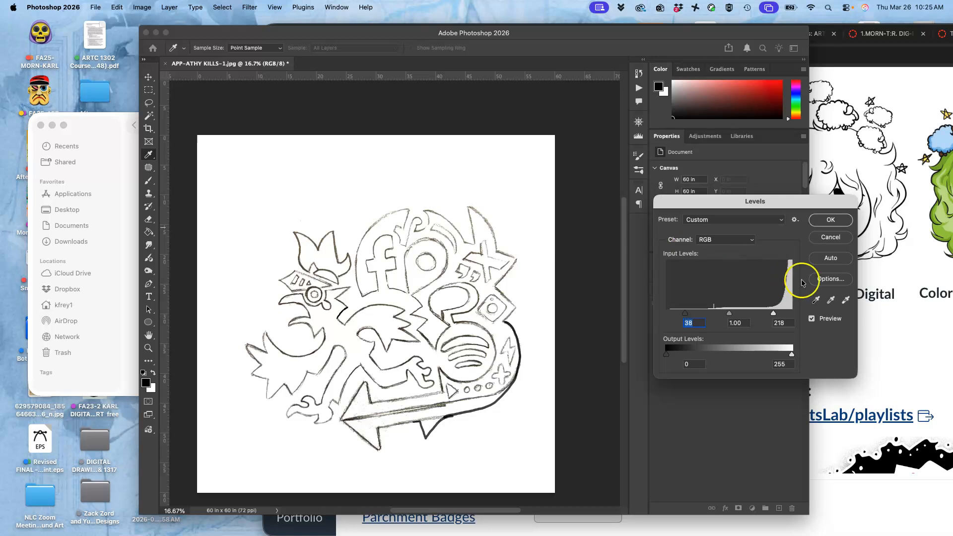
{"action": "key", "text": "c"}
{"action": "left_click", "coordinate": [829, 219]}
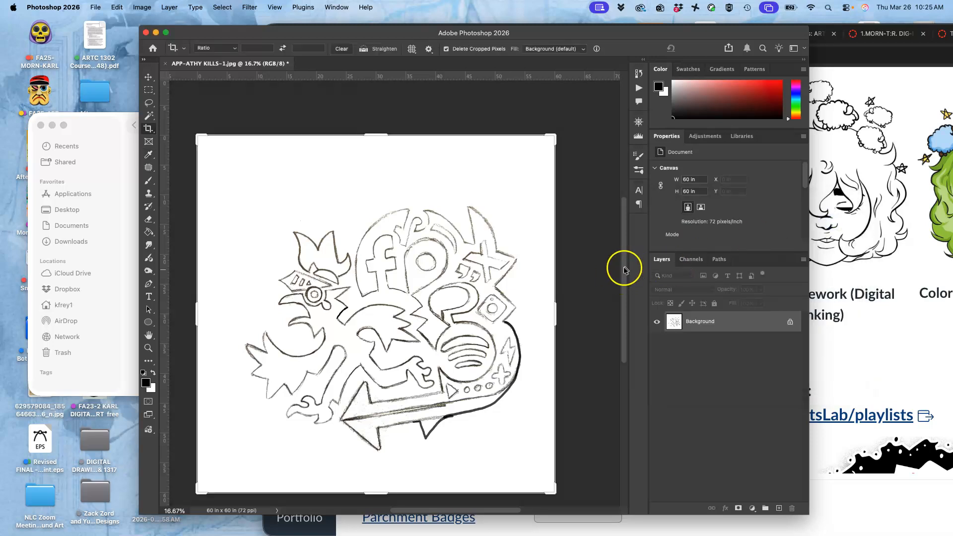
Lasso the leftover lines running through the middle of the arrow, fill the selection with white at 100% opacity, and deselect
{"action": "scroll", "coordinate": [504, 336], "scroll_direction": "up", "scroll_amount": 3}
{"action": "scroll", "coordinate": [446, 362], "scroll_direction": "down", "scroll_amount": 5}
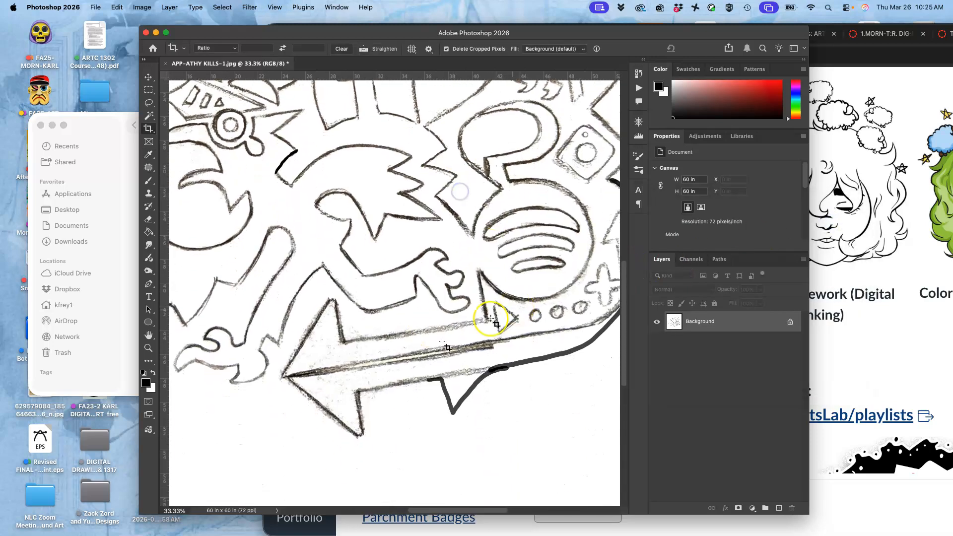
{"action": "left_click", "coordinate": [148, 103]}
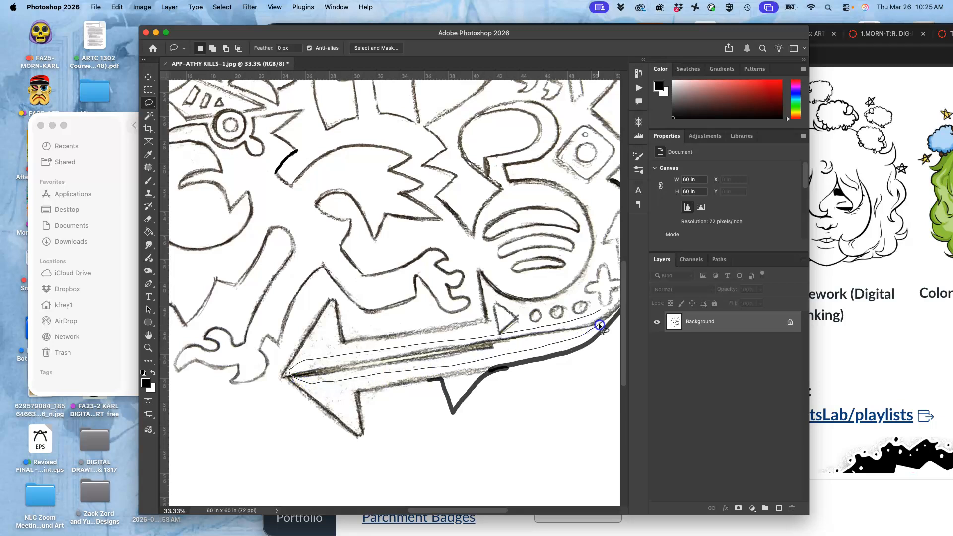
{"action": "left_click_drag", "start_coordinate": [608, 310], "coordinate": [607, 310]}
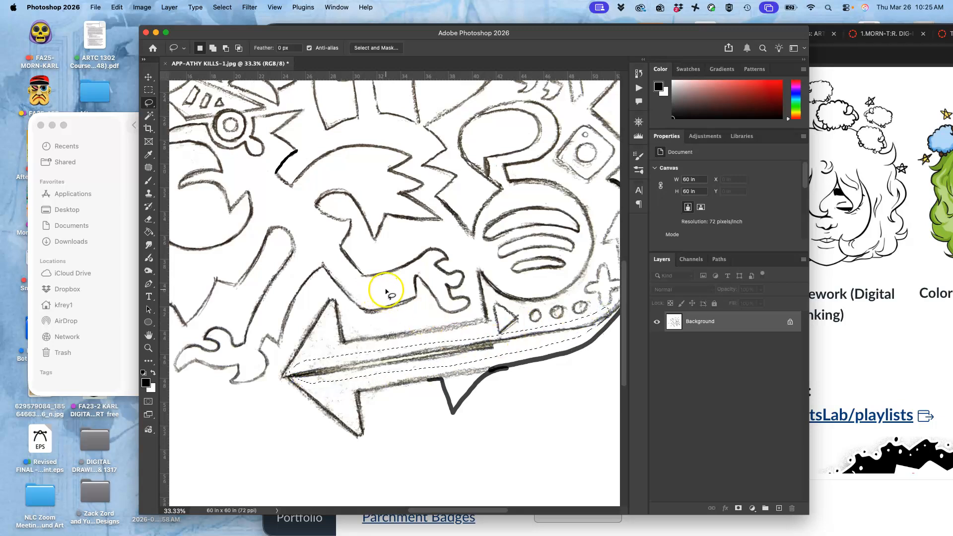
{"action": "key", "text": "shift+BackSpace"}
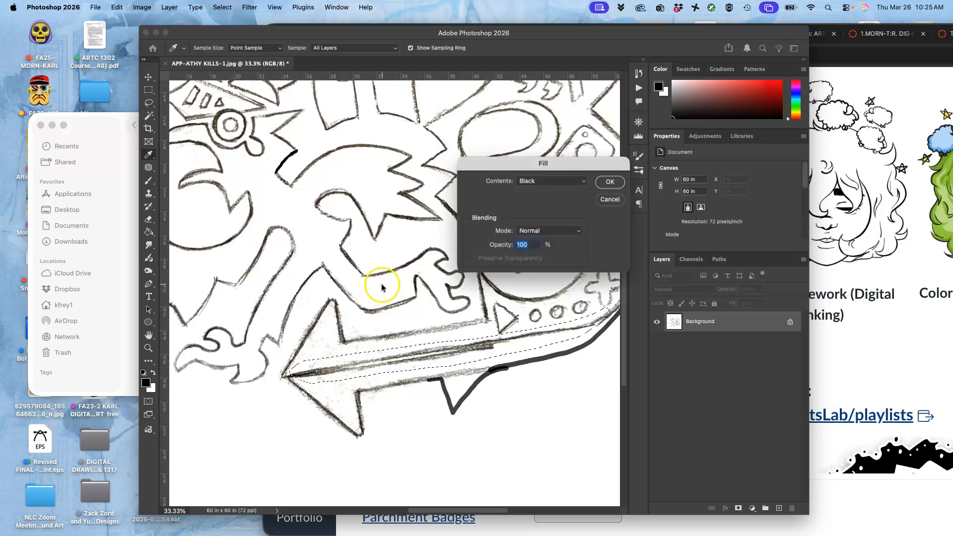
{"action": "left_click", "coordinate": [575, 181]}
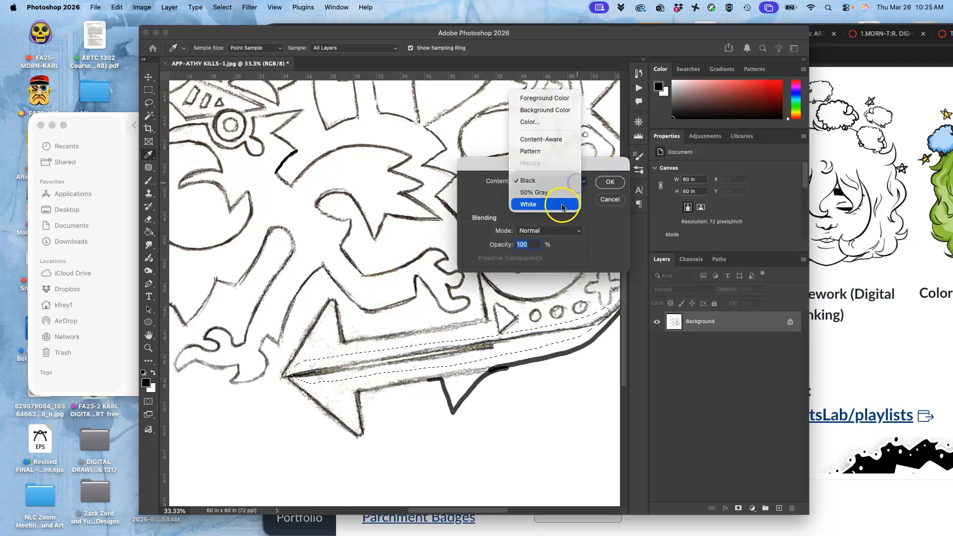
{"action": "left_click", "coordinate": [562, 205]}
{"action": "left_click", "coordinate": [604, 190]}
{"action": "key", "text": "super+d"}
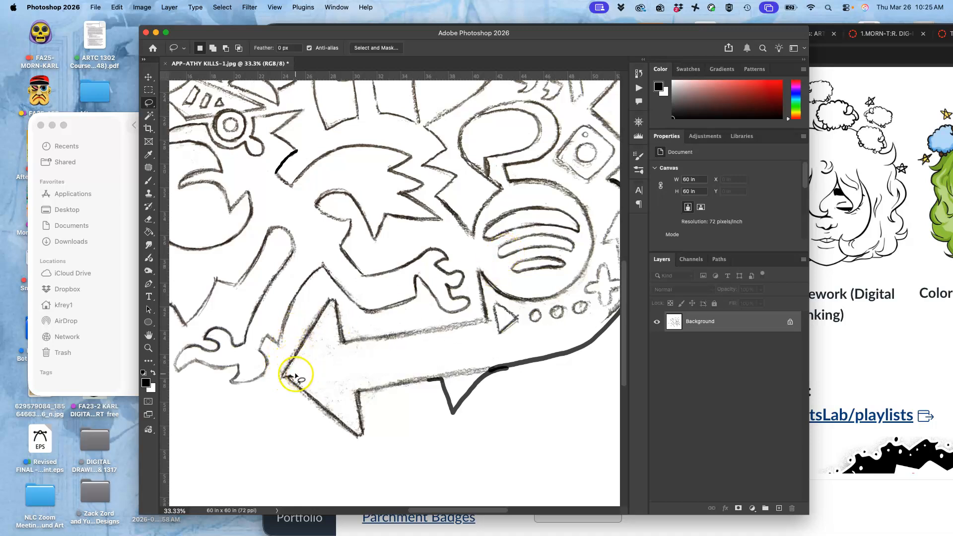
On a new layer, brush a jagged-toothed mouth shape about 16.7 in wide and 4 in tall inside the arrow
{"action": "left_click", "coordinate": [149, 180]}
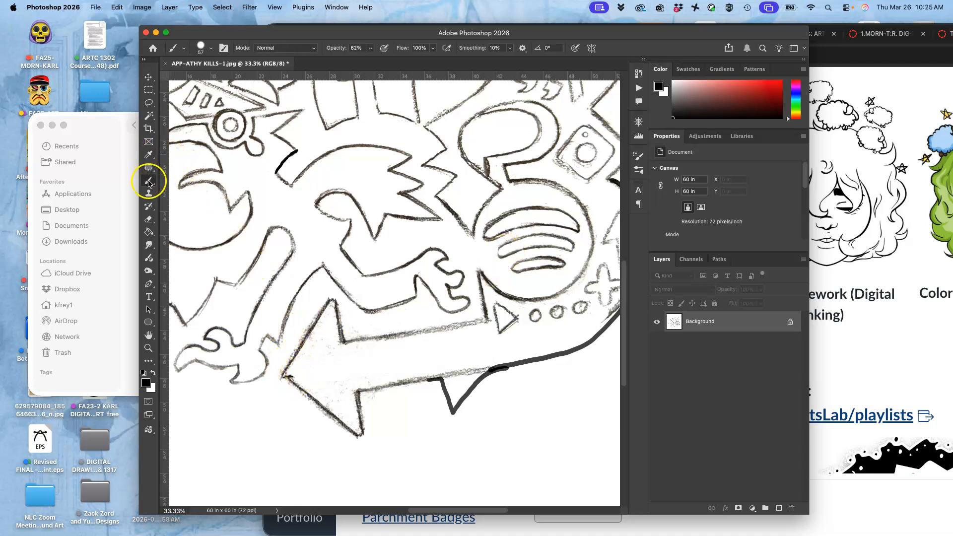
{"action": "left_click", "coordinate": [778, 508]}
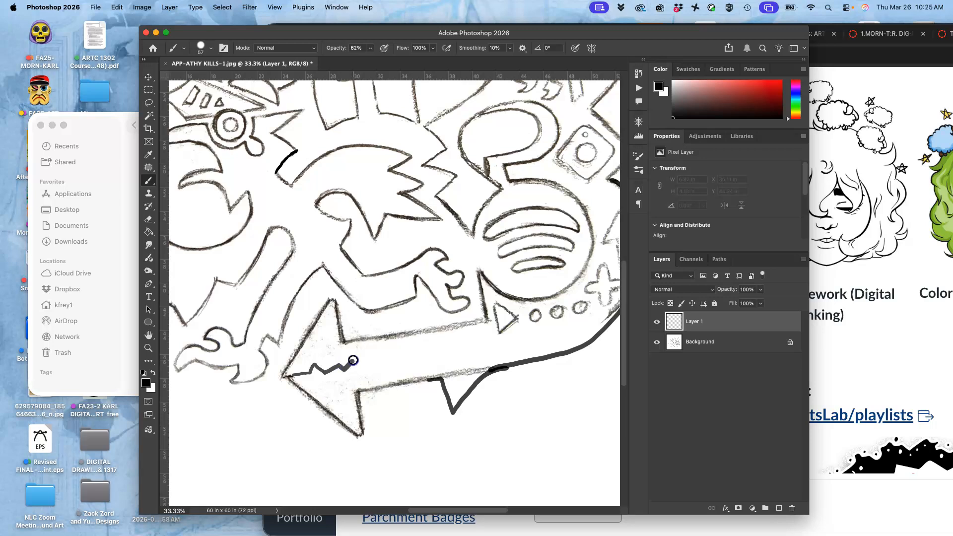
{"action": "left_click_drag", "start_coordinate": [372, 359], "coordinate": [376, 361]}
{"action": "left_click", "coordinate": [297, 382]}
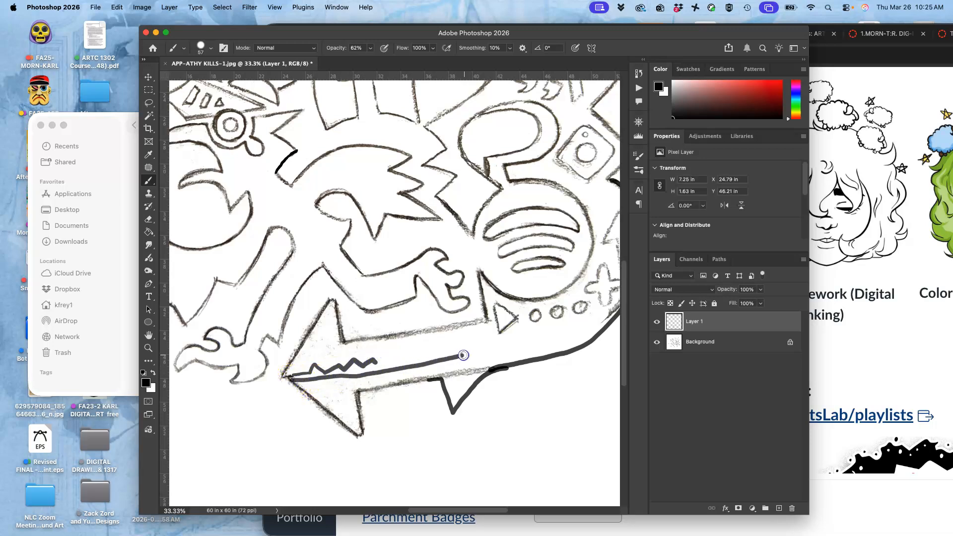
{"action": "left_click_drag", "start_coordinate": [380, 358], "coordinate": [373, 361]}
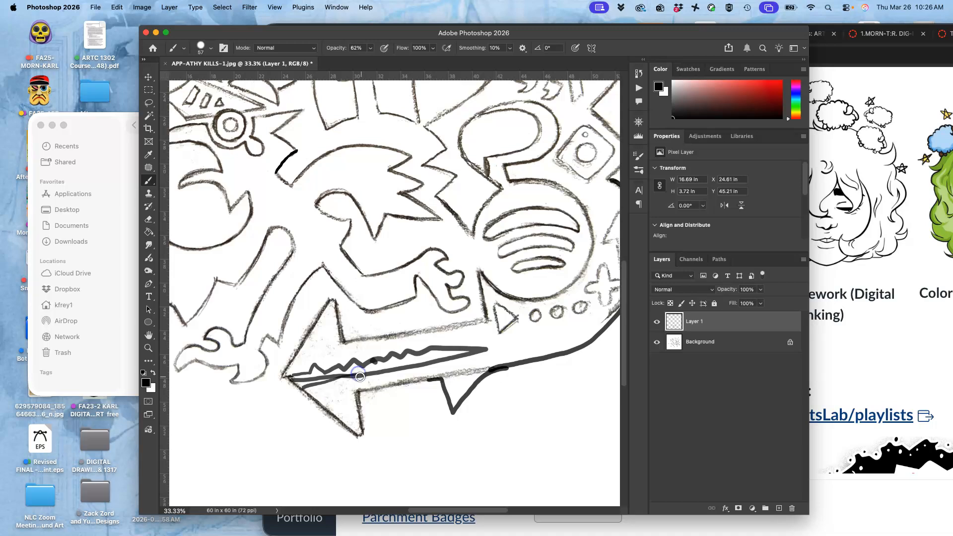
{"action": "left_click_drag", "start_coordinate": [303, 390], "coordinate": [305, 392]}
Lasso the stray overlapping strokes at the narrow tip of the jagged mouth shape and delete them
{"action": "left_click", "coordinate": [148, 102]}
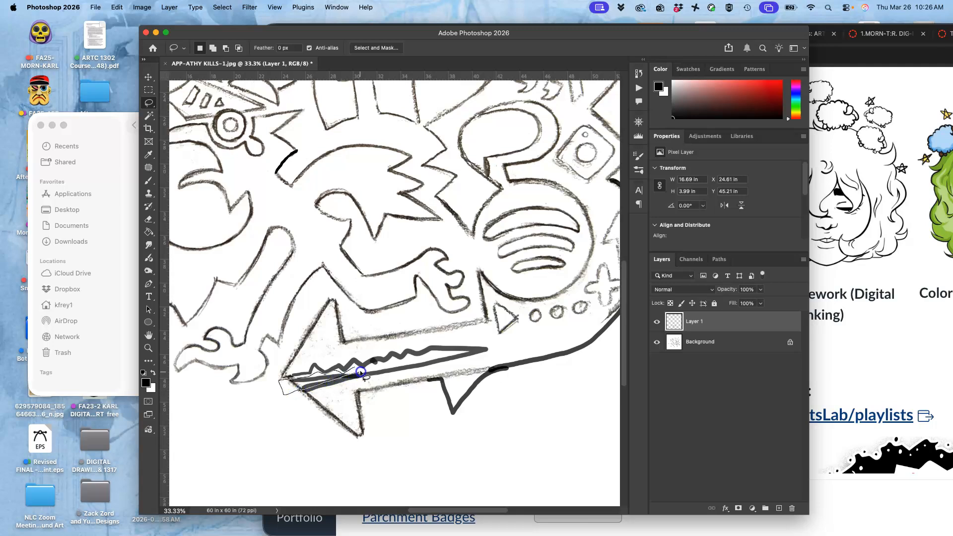
{"action": "left_click_drag", "start_coordinate": [356, 367], "coordinate": [367, 366]}
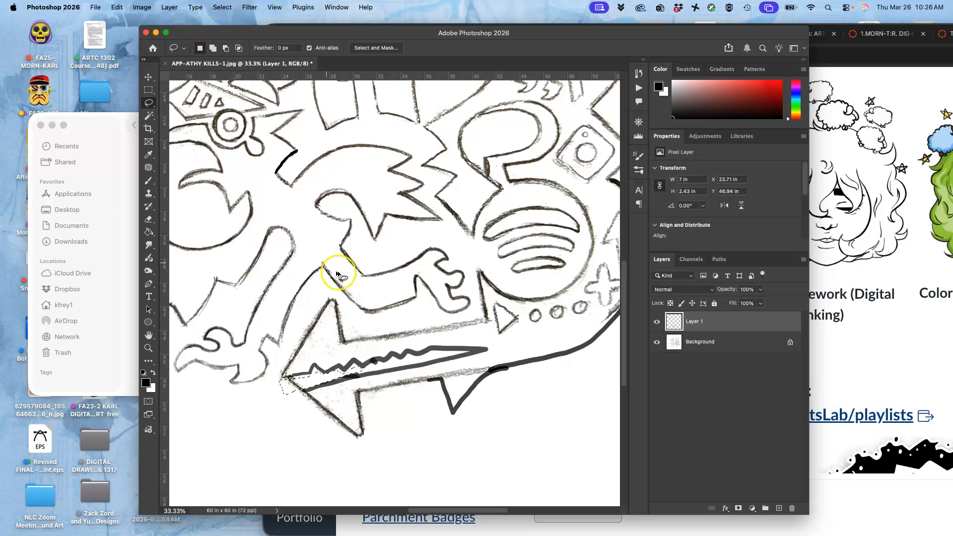
Try to enlarge the triangle and three circles together to about 124% on the Background layer
{"action": "mouse_move", "coordinate": [377, 347]}
{"action": "left_mouse_down"}
{"action": "mouse_move", "coordinate": [396, 357]}
{"action": "mouse_move", "coordinate": [357, 379]}
{"action": "mouse_move", "coordinate": [487, 351]}
{"action": "mouse_move", "coordinate": [510, 323]}
{"action": "mouse_move", "coordinate": [341, 314]}
{"action": "mouse_move", "coordinate": [395, 268]}
{"action": "mouse_move", "coordinate": [340, 298]}
{"action": "mouse_move", "coordinate": [337, 289]}
{"action": "left_mouse_up"}
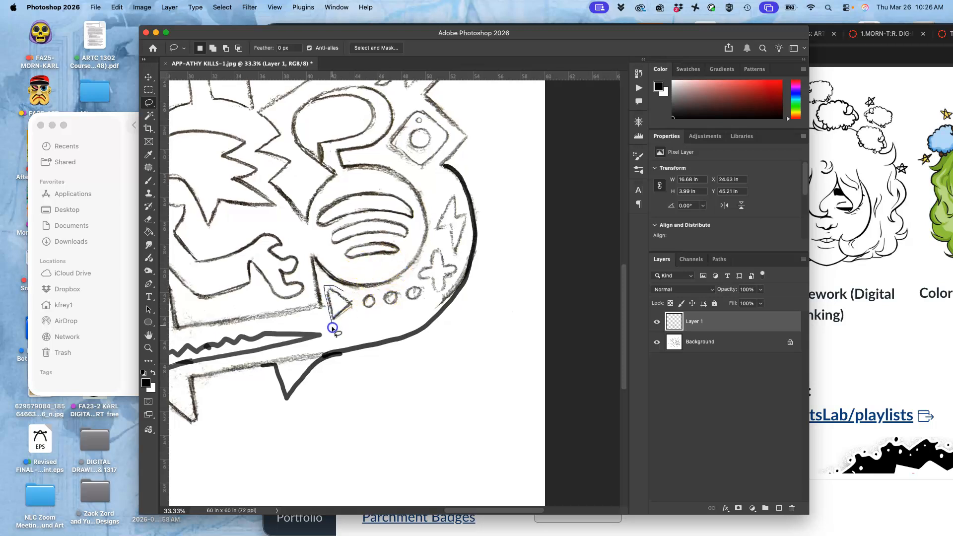
{"action": "left_click_drag", "start_coordinate": [359, 293], "coordinate": [361, 281]}
{"action": "left_click", "coordinate": [149, 77]}
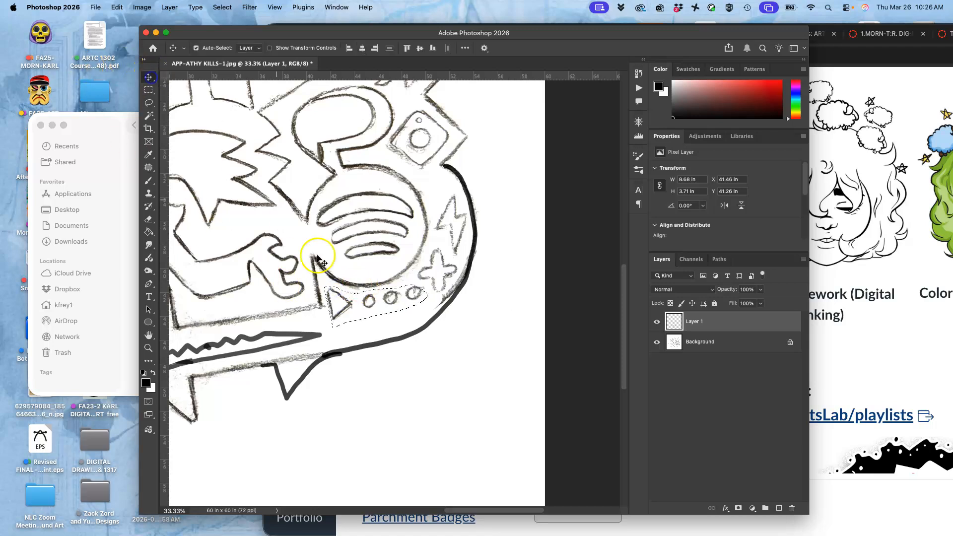
{"action": "key", "text": "super+t"}
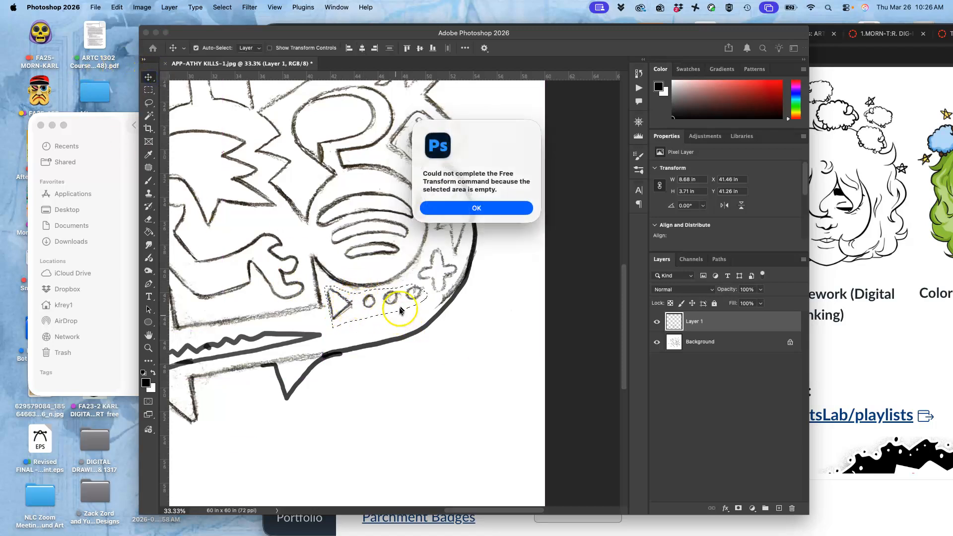
{"action": "left_click", "coordinate": [461, 207]}
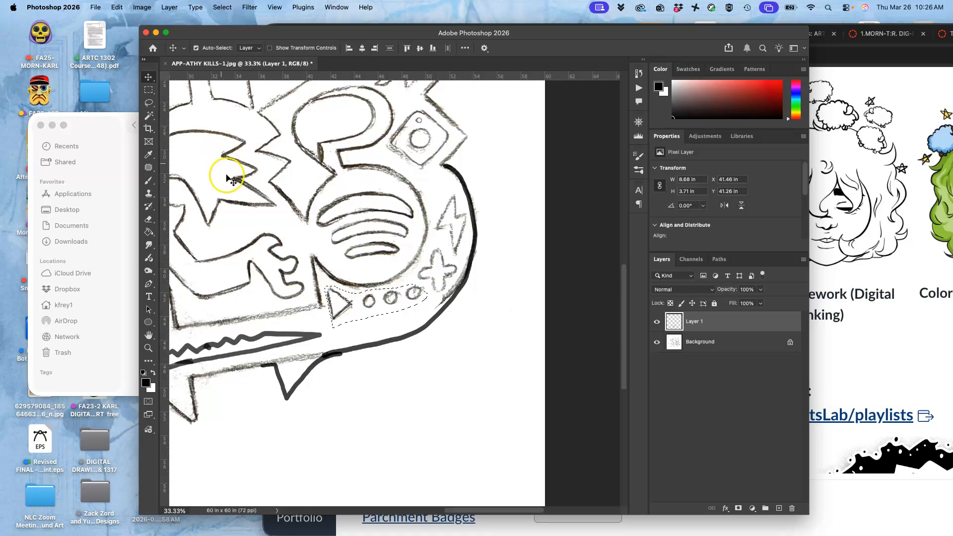
{"action": "left_click", "coordinate": [664, 341]}
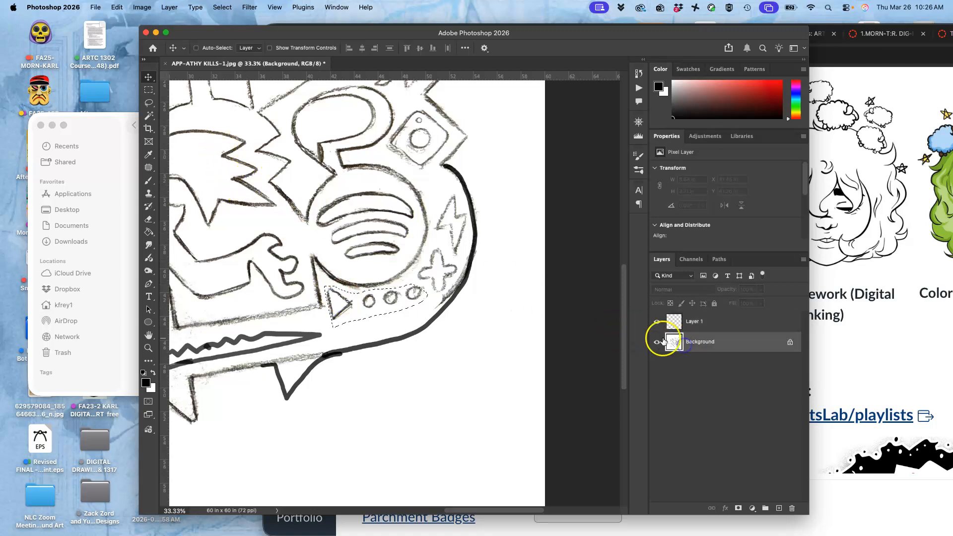
{"action": "key", "text": "super+t"}
{"action": "left_click_drag", "start_coordinate": [427, 327], "coordinate": [449, 343]}
{"action": "left_click_drag", "start_coordinate": [341, 315], "coordinate": [341, 327]}
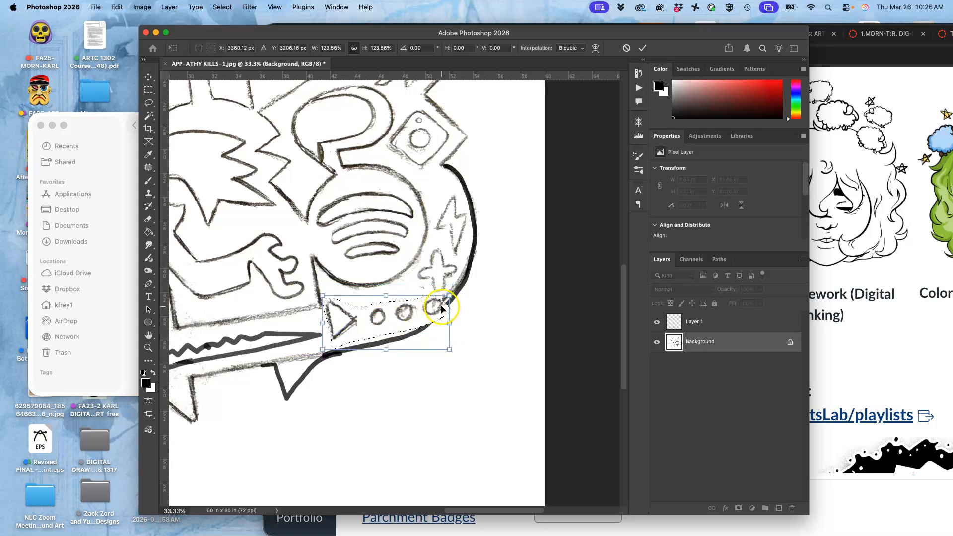
{"action": "left_click_drag", "start_coordinate": [442, 308], "coordinate": [442, 309]}
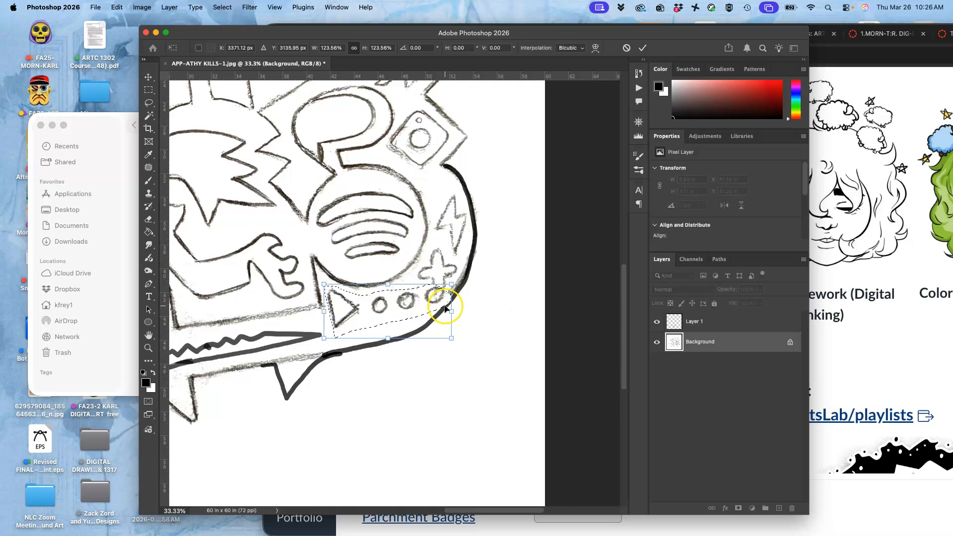
{"action": "key", "text": "super+z"}
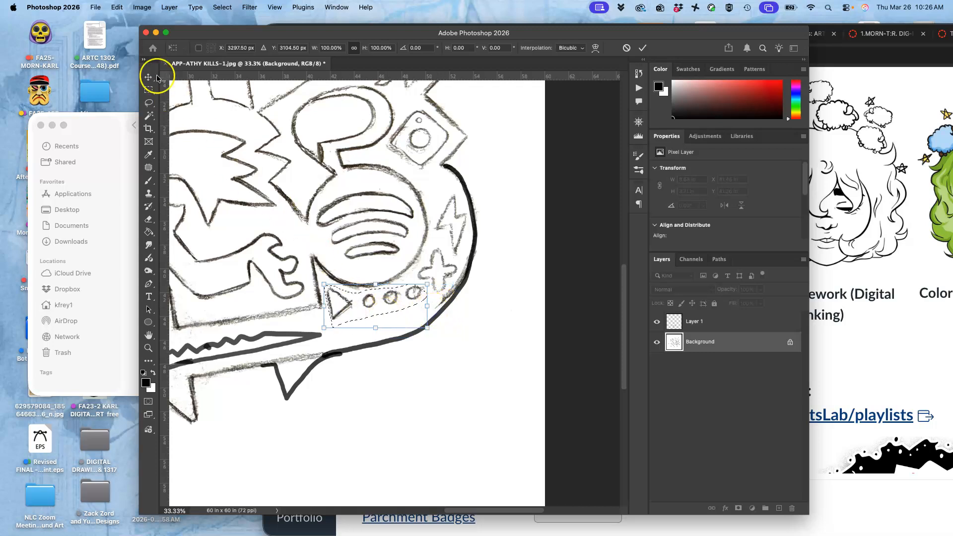
Lasso only the triangle on the Background layer, scale it up to about 135%, and place it beside the three circles
{"action": "left_click", "coordinate": [149, 103]}
{"action": "left_click", "coordinate": [353, 270]}
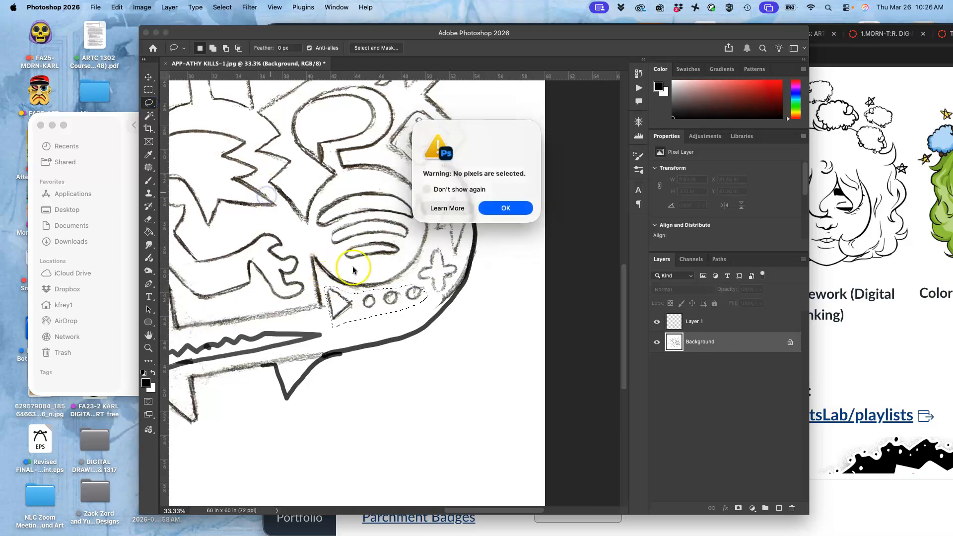
{"action": "left_click", "coordinate": [499, 211]}
{"action": "left_click", "coordinate": [383, 251]}
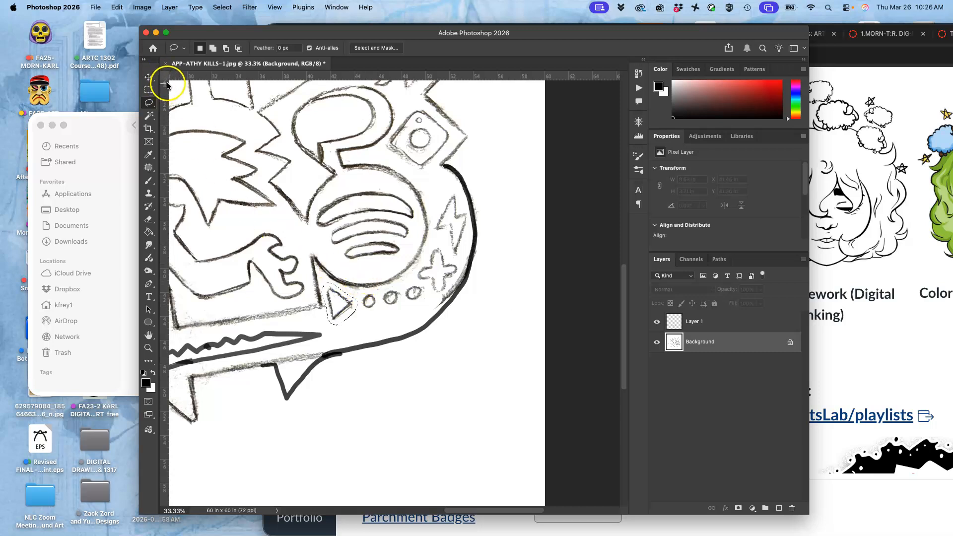
{"action": "key", "text": "super+t"}
{"action": "mouse_move", "coordinate": [357, 326]}
{"action": "left_mouse_down"}
{"action": "mouse_move", "coordinate": [369, 343]}
{"action": "mouse_move", "coordinate": [349, 309]}
{"action": "left_mouse_up"}
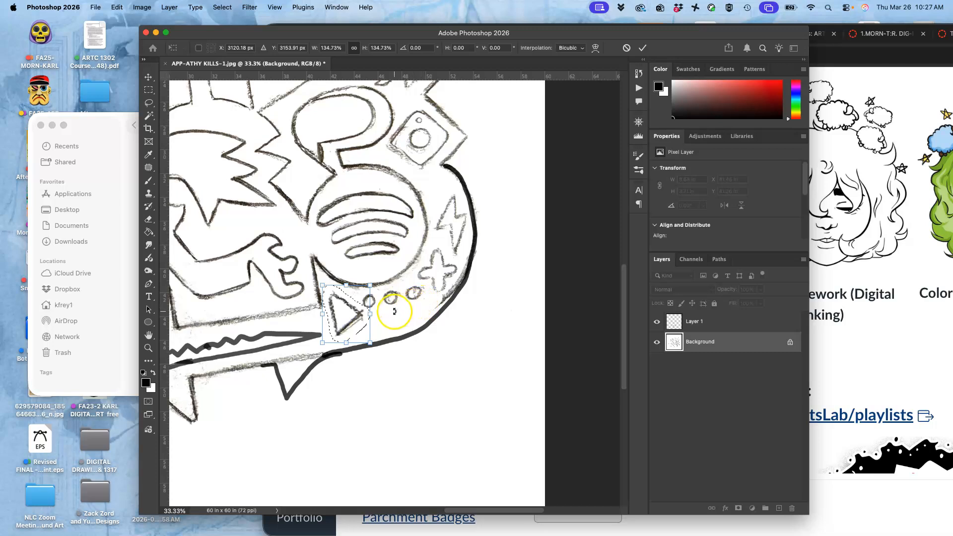
{"action": "key", "text": "Return"}
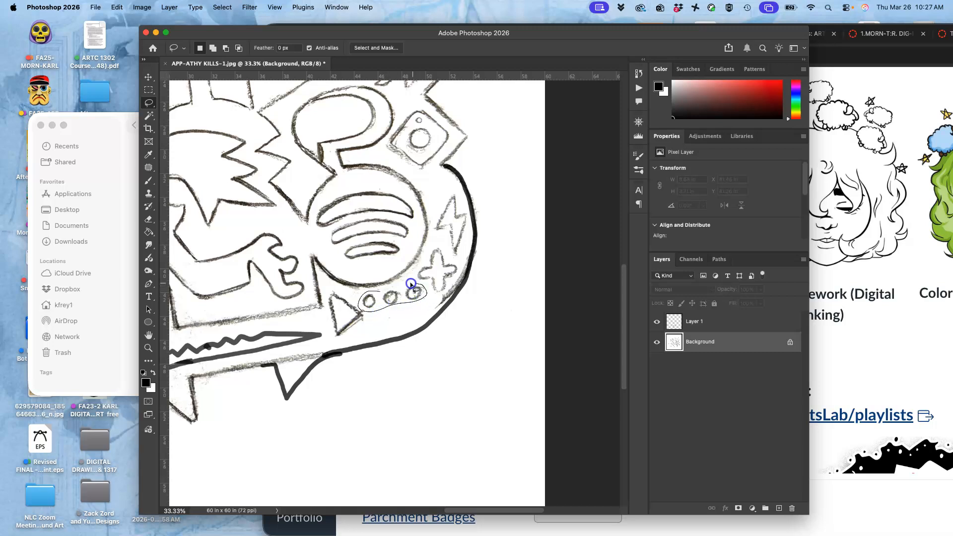
Lasso the three circles on the Background layer, shift them slightly, and rotate them about -5.5° to follow the curved band
{"action": "mouse_move", "coordinate": [385, 289]}
{"action": "left_mouse_down"}
{"action": "mouse_move", "coordinate": [393, 316]}
{"action": "mouse_move", "coordinate": [418, 296]}
{"action": "left_mouse_up"}
{"action": "left_click", "coordinate": [148, 77]}
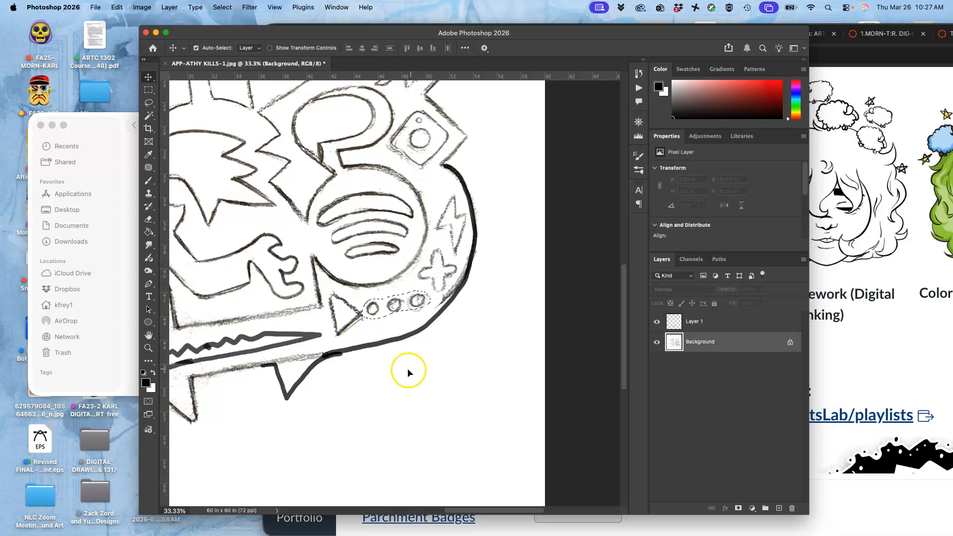
{"action": "left_click", "coordinate": [461, 345]}
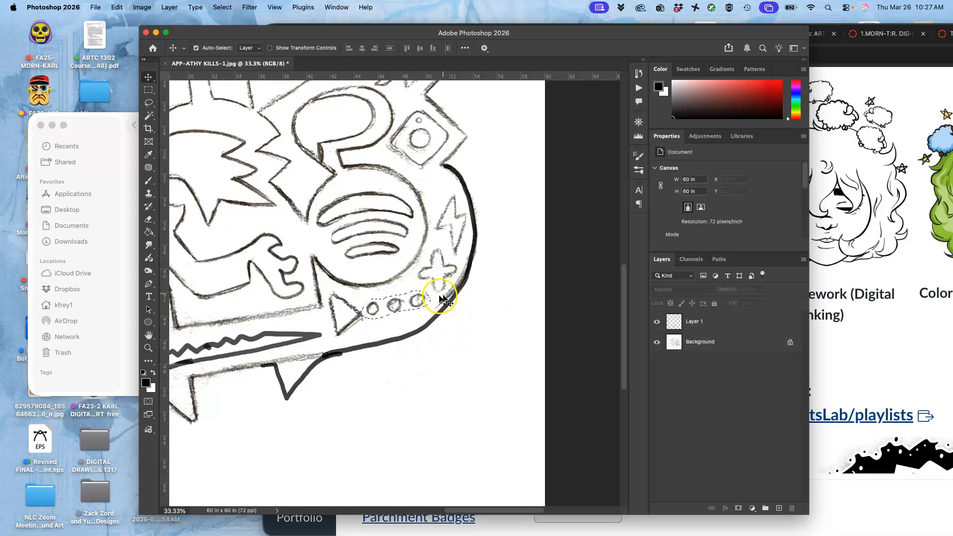
{"action": "left_click", "coordinate": [408, 302]}
{"action": "left_click", "coordinate": [717, 347]}
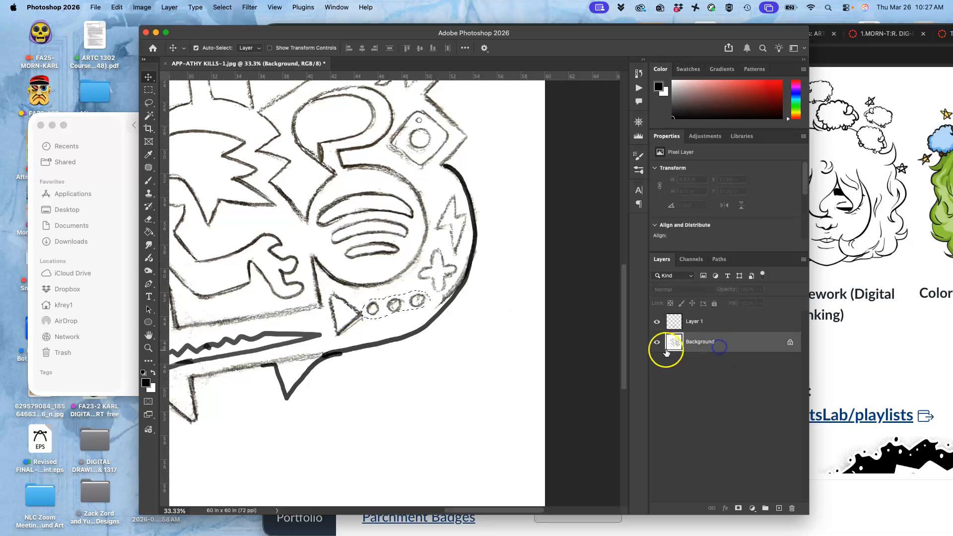
{"action": "key", "text": "ctrl+t"}
{"action": "left_click_drag", "start_coordinate": [439, 280], "coordinate": [415, 299]}
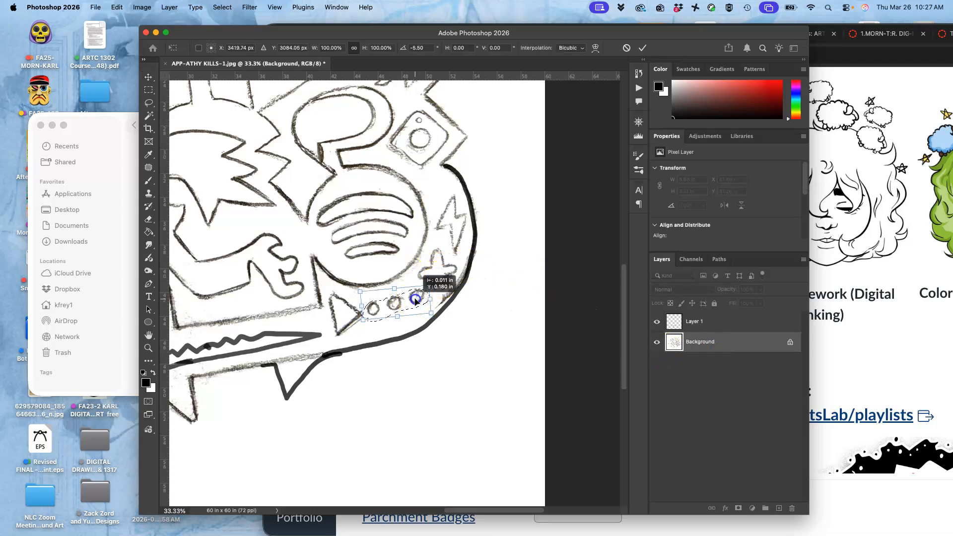
{"action": "key", "text": "Return"}
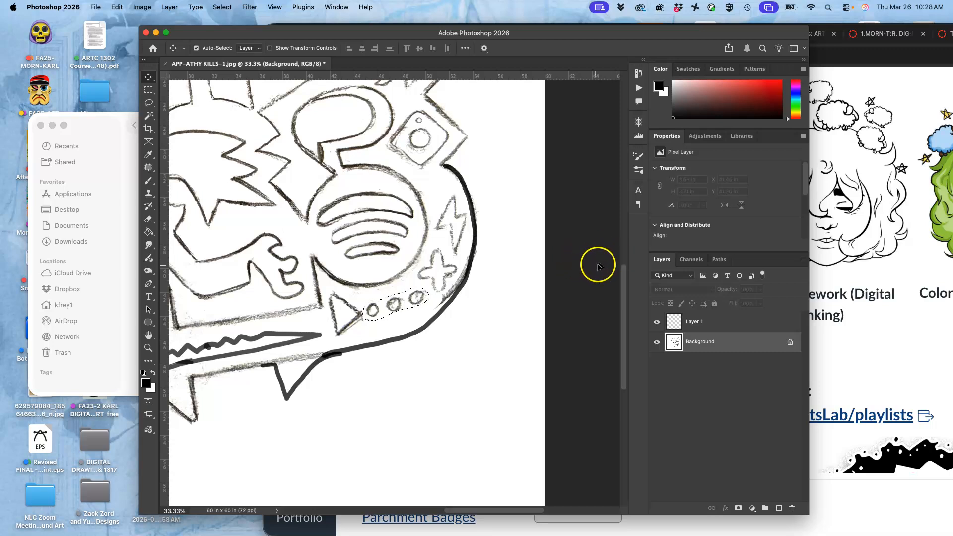
Clear the selection around the three circles
{"action": "left_click", "coordinate": [527, 287]}
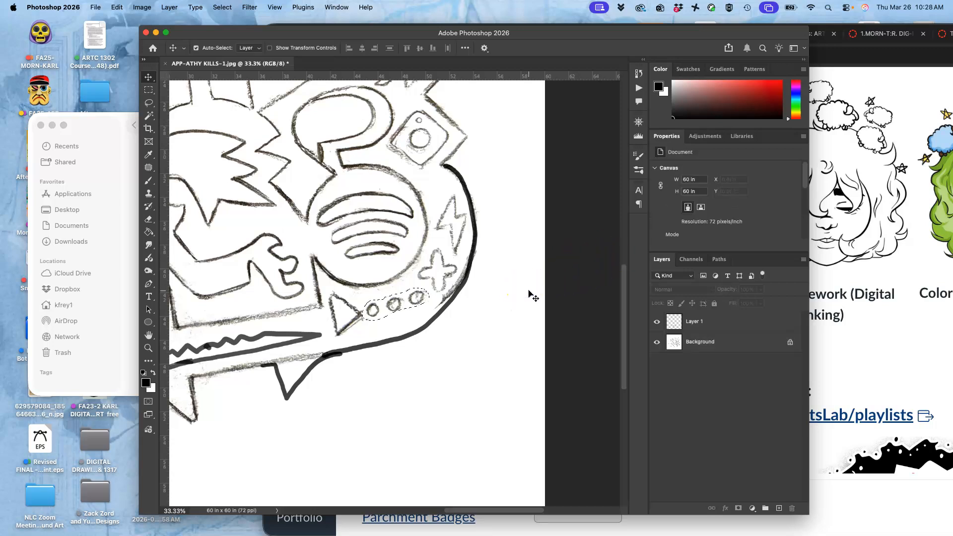
{"action": "left_click", "coordinate": [538, 244]}
{"action": "left_click", "coordinate": [515, 143]}
{"action": "left_click", "coordinate": [509, 152]}
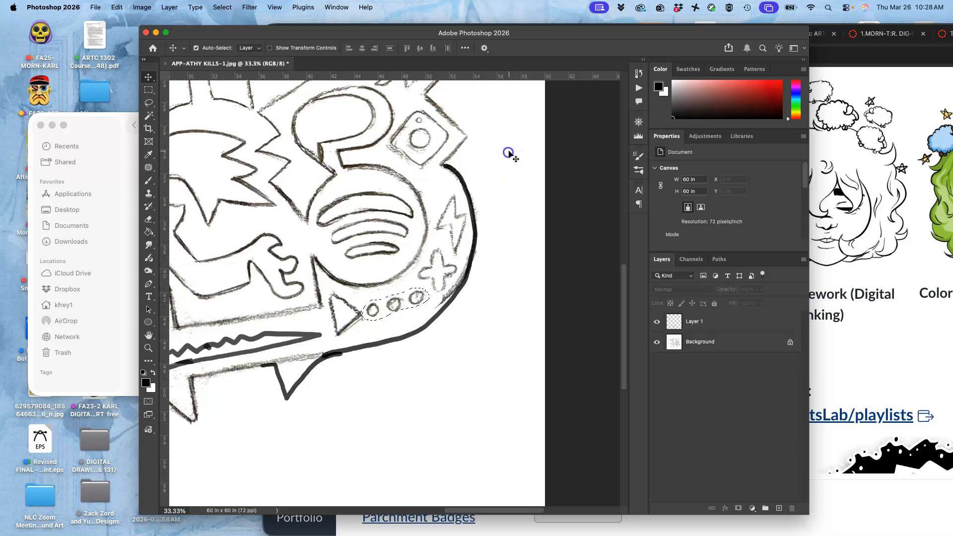
{"action": "left_click", "coordinate": [148, 103]}
{"action": "left_click", "coordinate": [486, 150]}
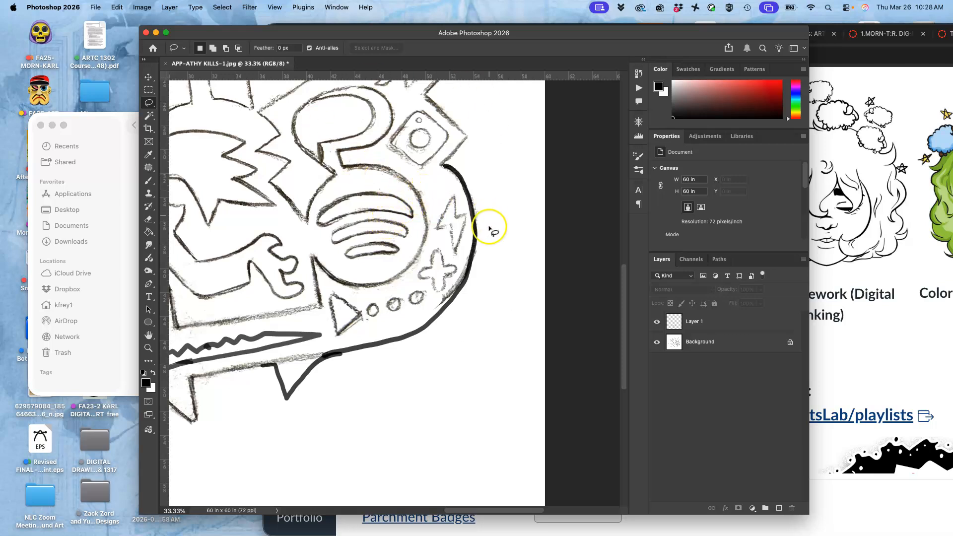
{"action": "left_click", "coordinate": [511, 259]}
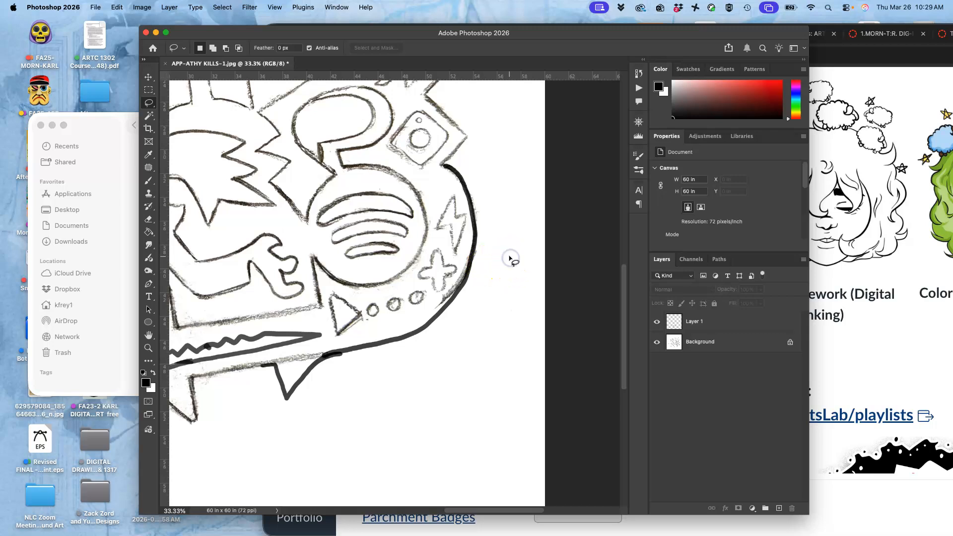
{"action": "left_click", "coordinate": [515, 263]}
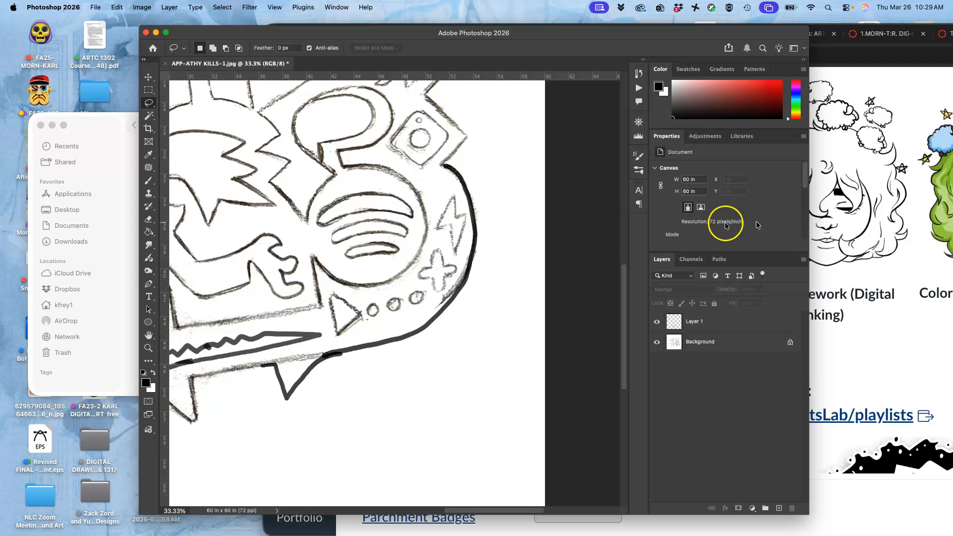
{"action": "left_click", "coordinate": [506, 263]}
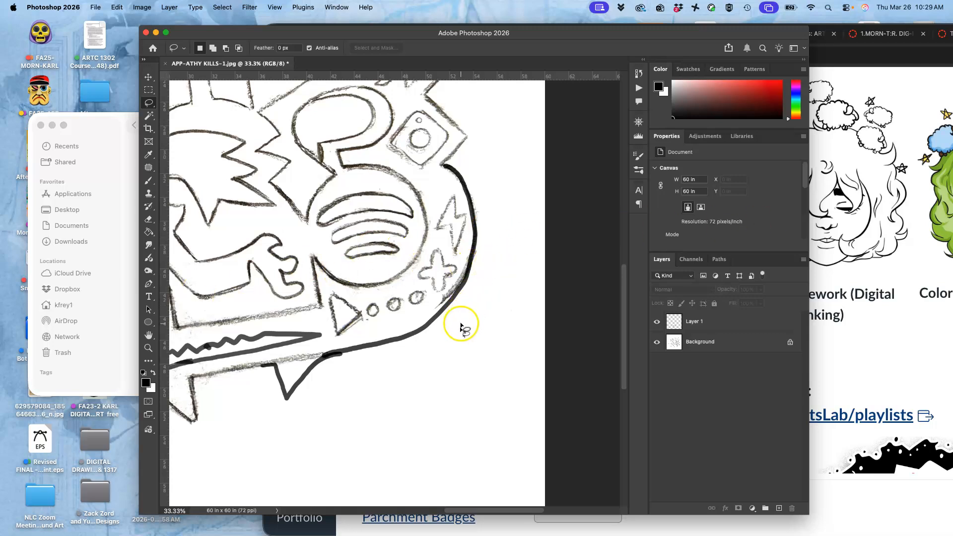
On the Background layer, brush white at 62% opacity over the sketch line across the opening of the arrow's underside spike
{"action": "key", "text": "super+minus"}
{"action": "key", "text": "super+minus"}
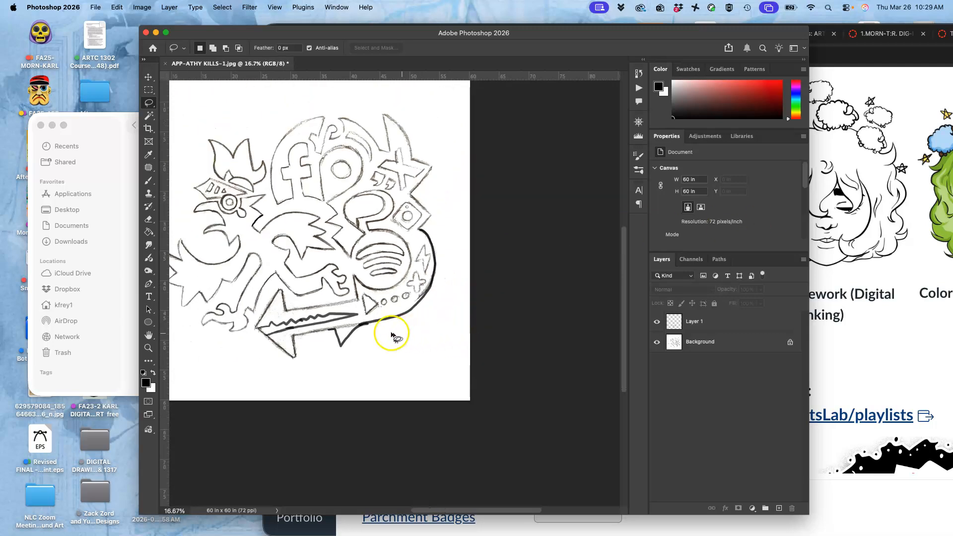
{"action": "scroll", "coordinate": [406, 309], "scroll_direction": "up", "scroll_amount": 3}
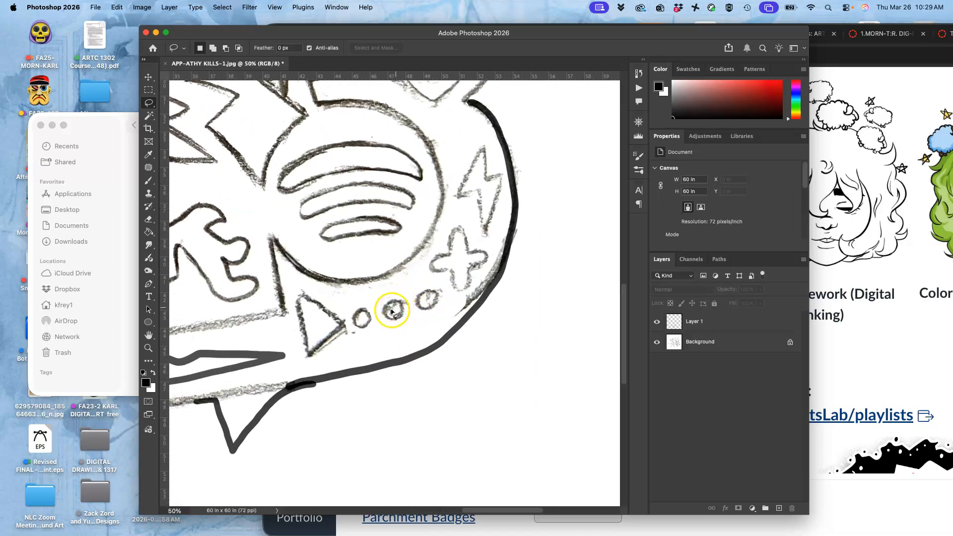
{"action": "left_click_drag", "start_coordinate": [417, 275], "coordinate": [570, 213]}
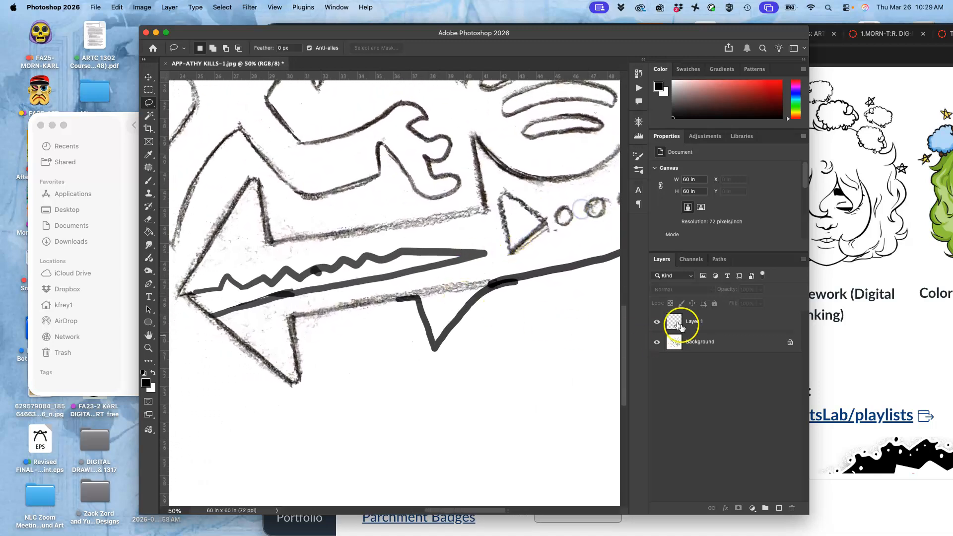
{"action": "left_click", "coordinate": [147, 182]}
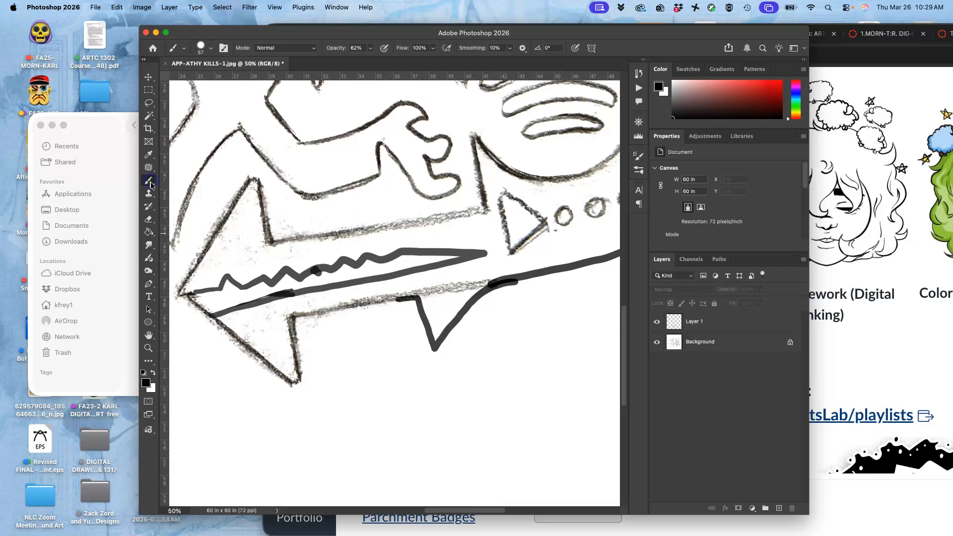
{"action": "left_click", "coordinate": [153, 372]}
{"action": "left_click", "coordinate": [452, 284]}
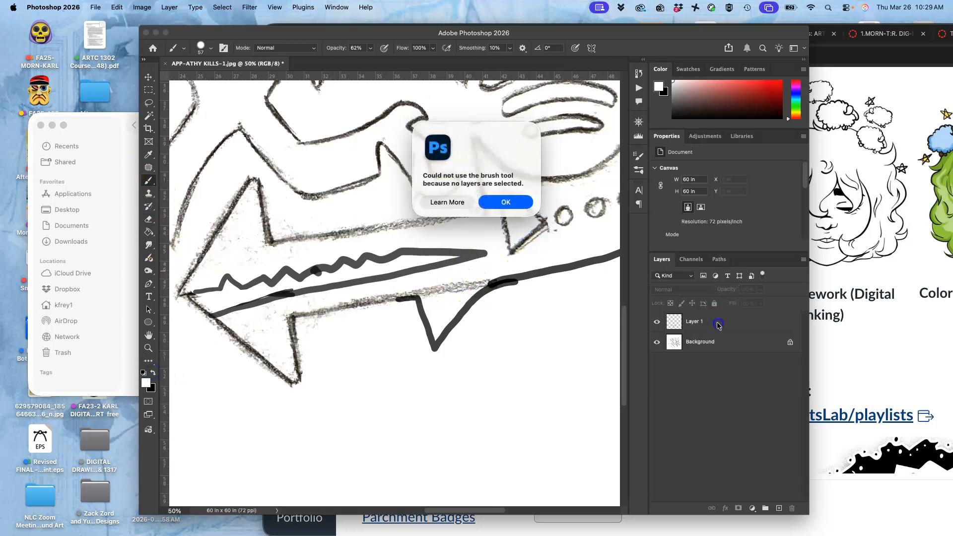
{"action": "left_click", "coordinate": [529, 207]}
{"action": "left_click", "coordinate": [704, 344]}
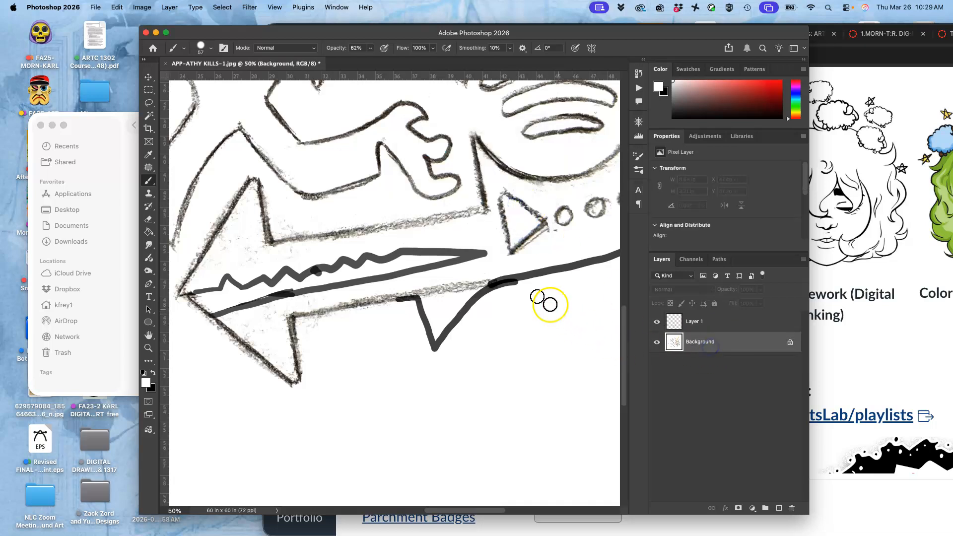
{"action": "mouse_move", "coordinate": [467, 285]}
{"action": "left_mouse_down"}
{"action": "mouse_move", "coordinate": [489, 272]}
{"action": "mouse_move", "coordinate": [460, 294]}
{"action": "mouse_move", "coordinate": [467, 277]}
{"action": "mouse_move", "coordinate": [427, 288]}
{"action": "left_mouse_up"}
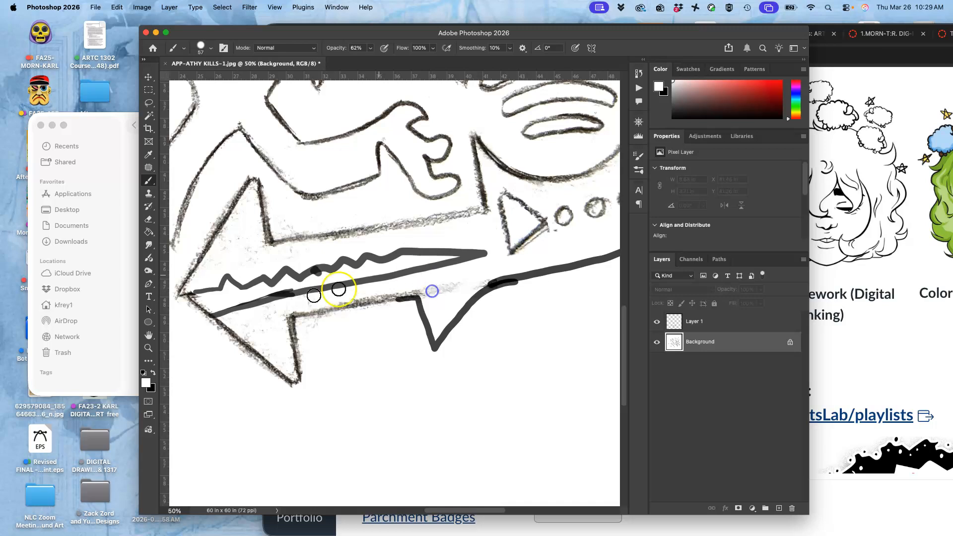
Raise the brush opacity to 100% and paint out the arrowhead line between the mouth's open ends in white
{"action": "left_click", "coordinate": [370, 48]}
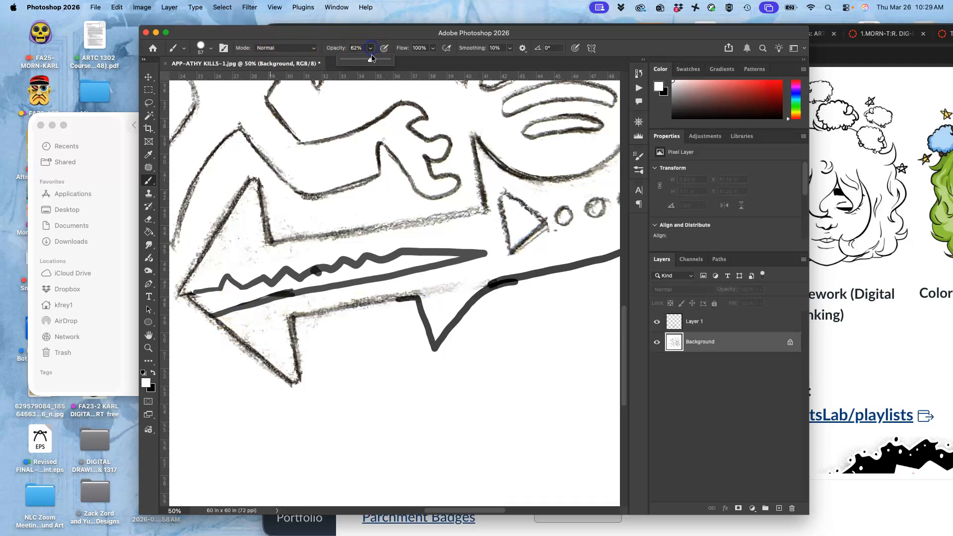
{"action": "left_click_drag", "start_coordinate": [392, 60], "coordinate": [393, 60]}
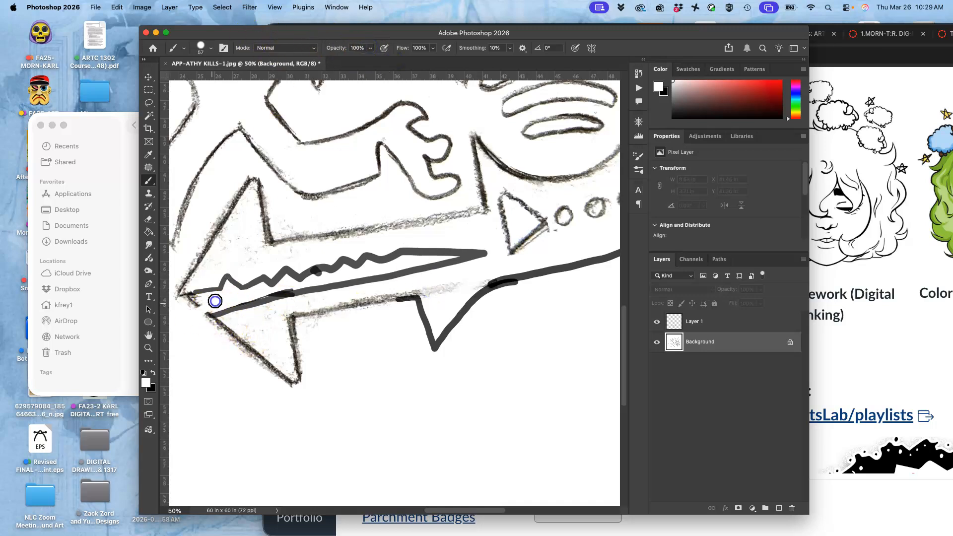